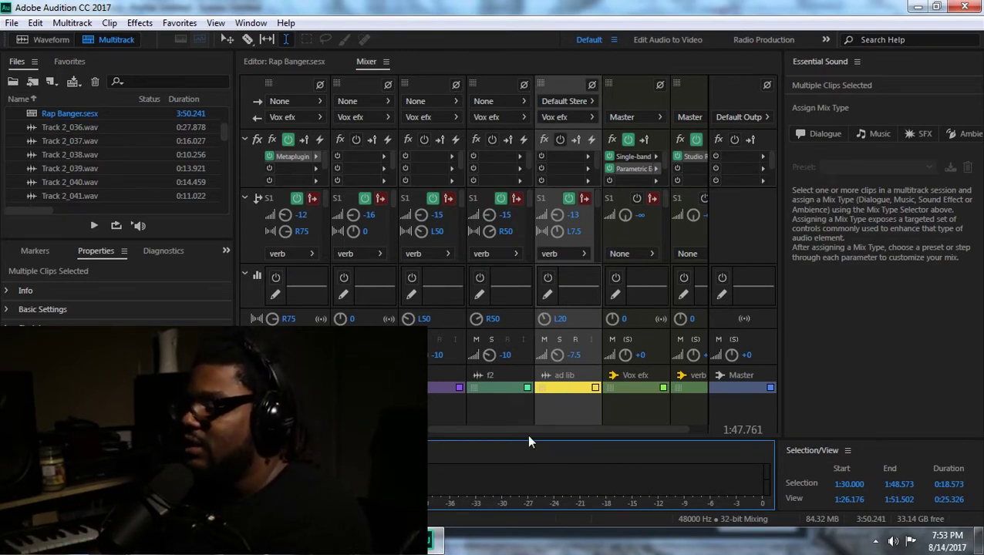
# Save the Rap Banger multitrack session.
pyautogui.moveTo(527, 432); pyautogui.dragTo(370, 437)
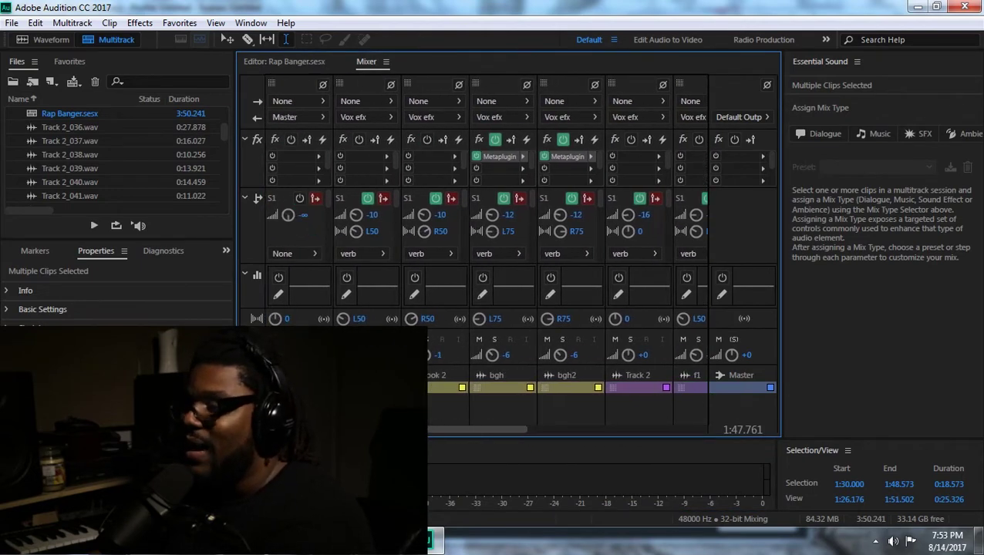
pyautogui.click(18, 25)
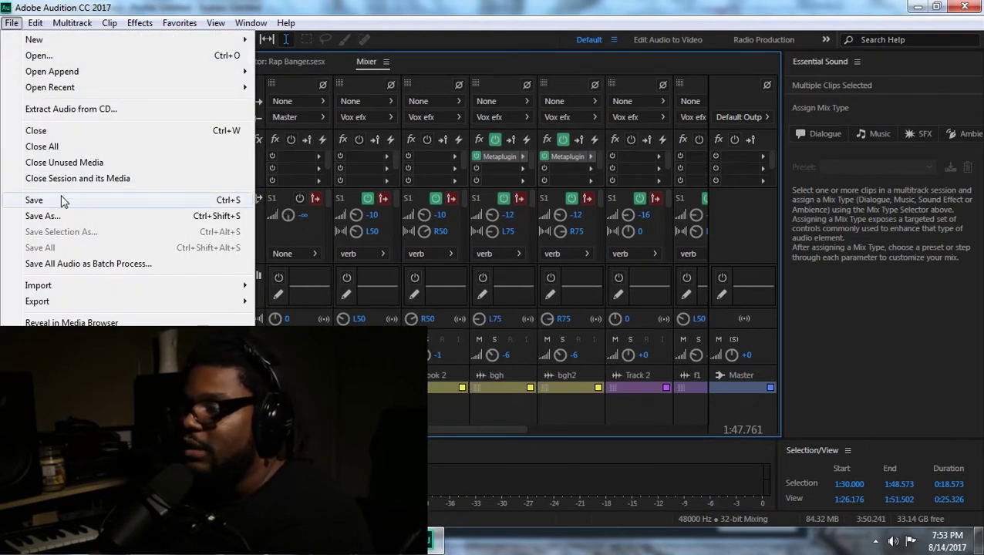
pyautogui.click(174, 197)
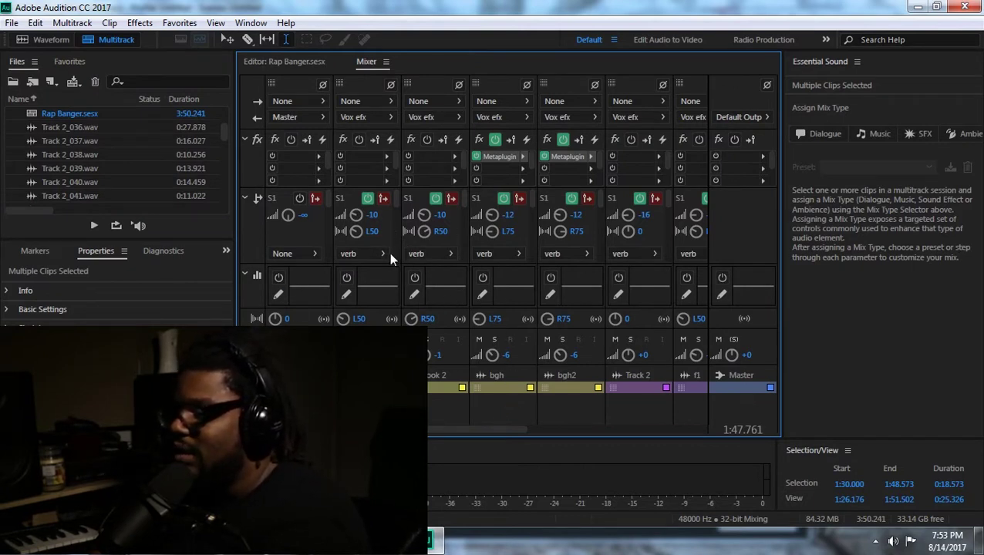
# Show the second send (S2) of the track panned L50, beside hook 2, and route it to a new stereo bus.
pyautogui.click(394, 203)
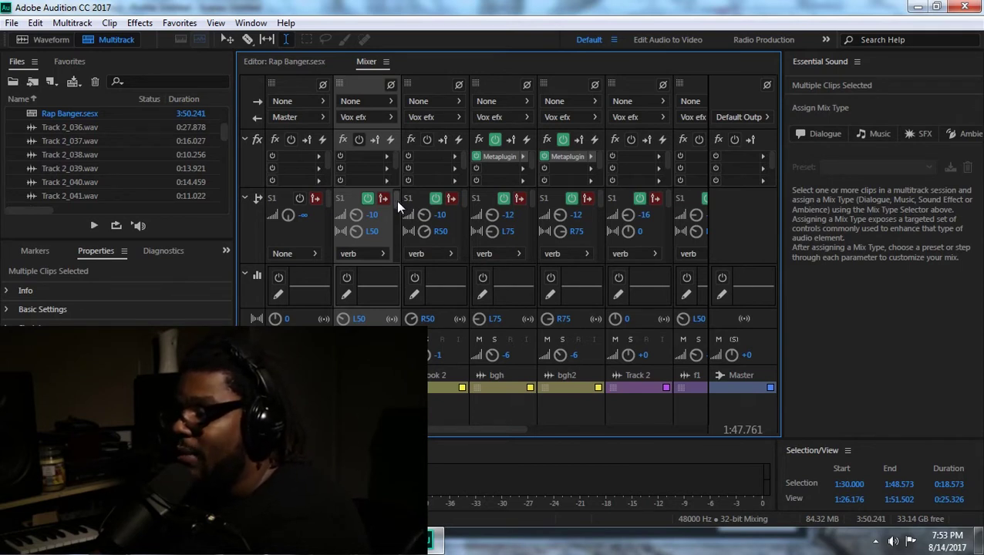
pyautogui.moveTo(396, 201); pyautogui.dragTo(395, 204)
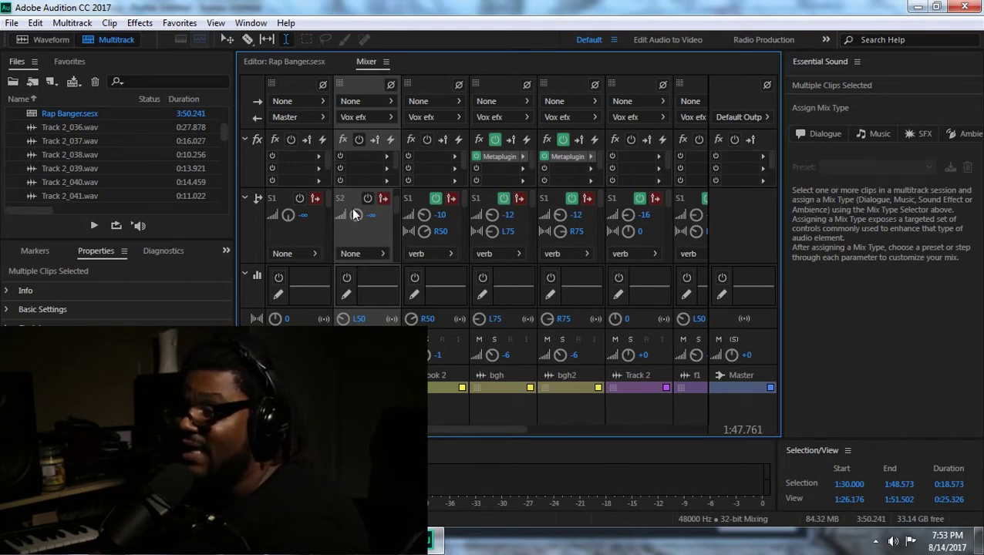
pyautogui.click(381, 255)
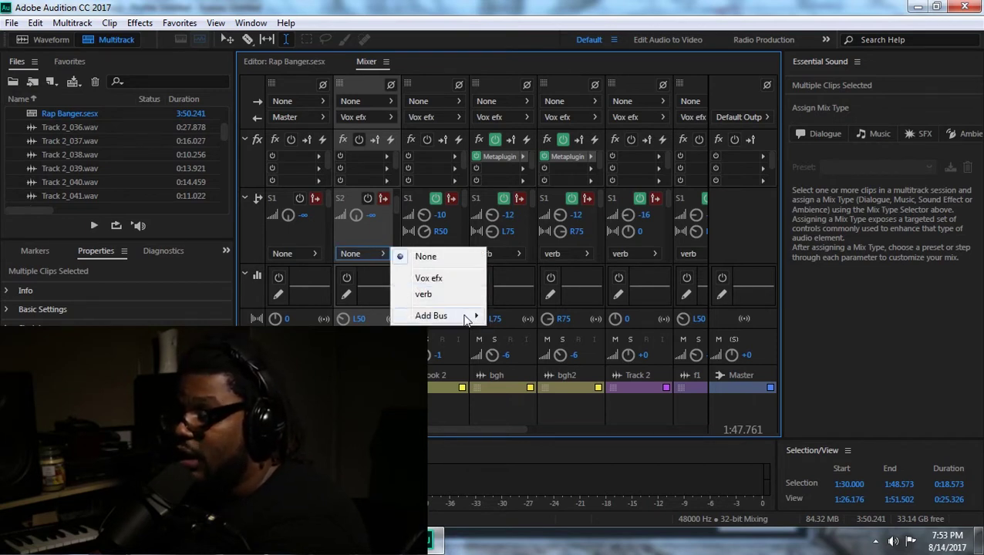
pyautogui.moveTo(464, 320)
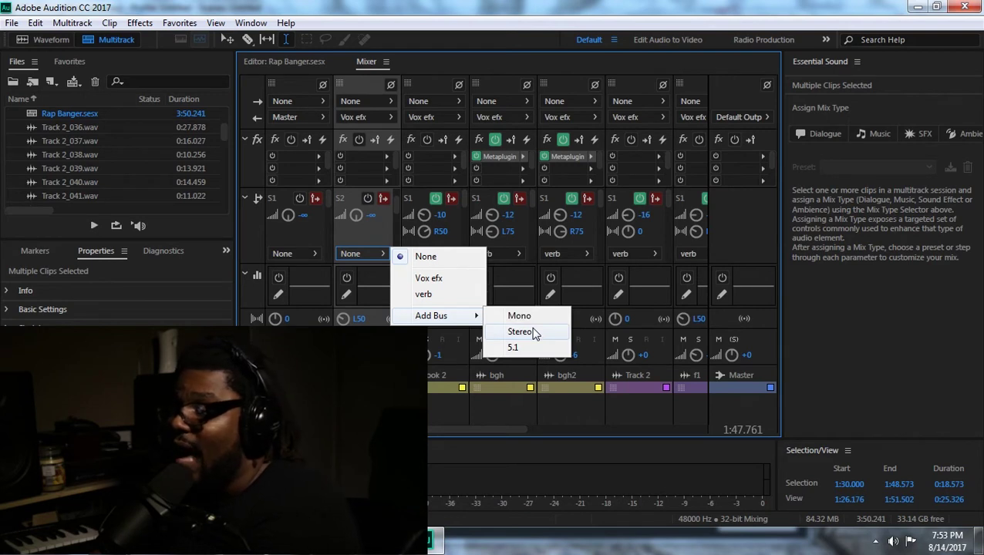
pyautogui.click(534, 331)
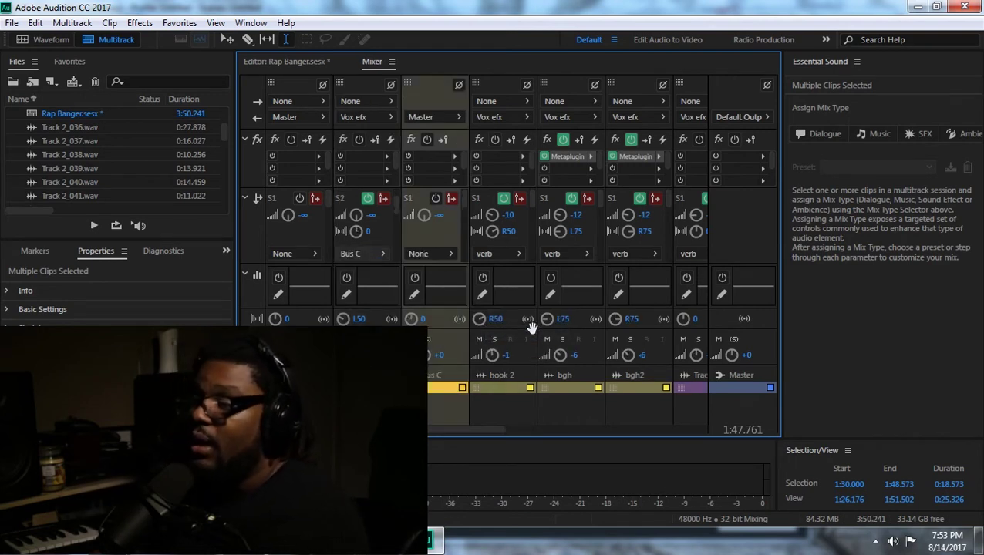
# Rename the new stereo bus as delay.
pyautogui.click(445, 375)
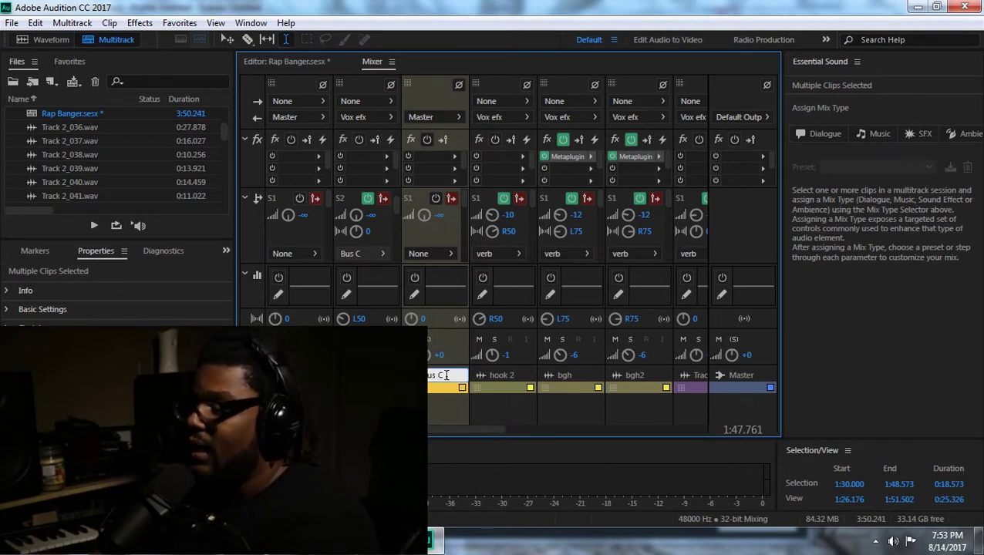
pyautogui.hotkey('ctrl', 'a')
pyautogui.write('Parallel')
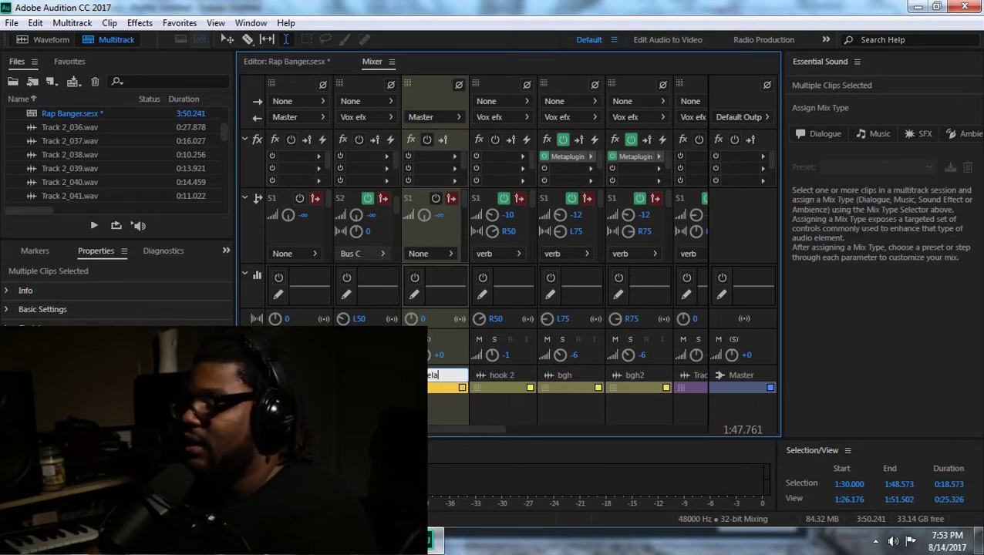
pyautogui.write('y')
pyautogui.press('Return')
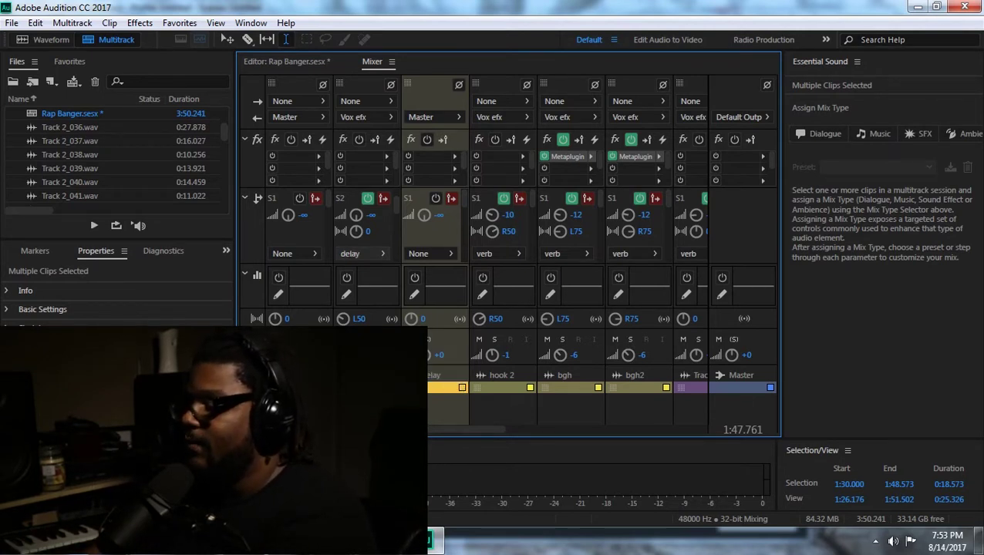
# Set the delay bus's track color to bright green (hue 110) and move the bus between verb and Master.
pyautogui.click(461, 387)
pyautogui.click(468, 243)
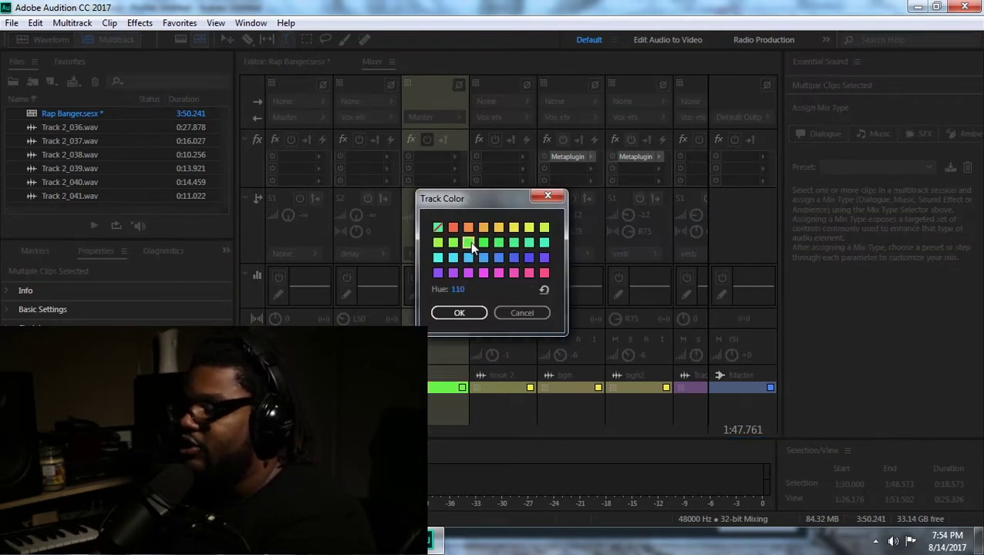
pyautogui.click(458, 313)
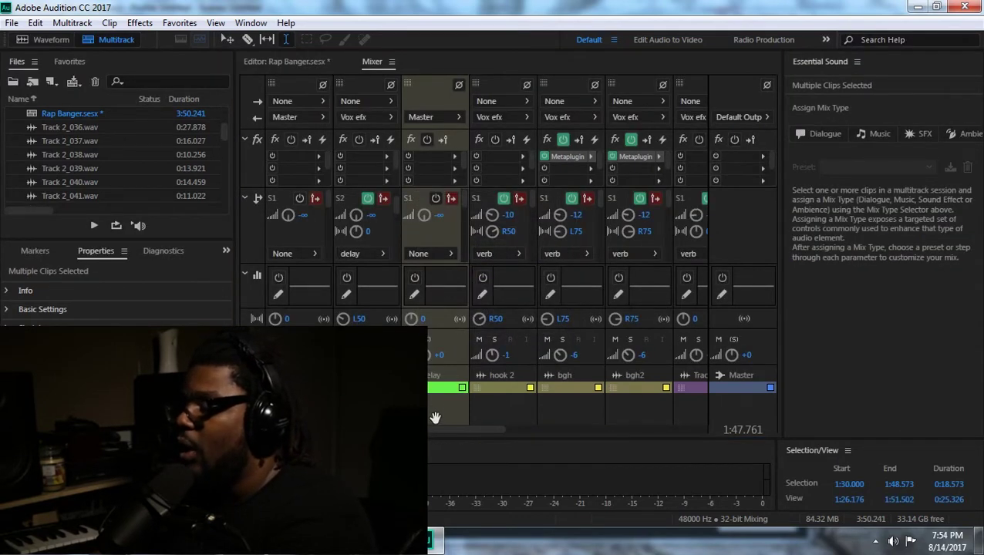
pyautogui.moveTo(435, 418)
pyautogui.mouseDown()
pyautogui.moveTo(433, 407)
pyautogui.moveTo(816, 400)
pyautogui.moveTo(698, 390)
pyautogui.mouseUp()
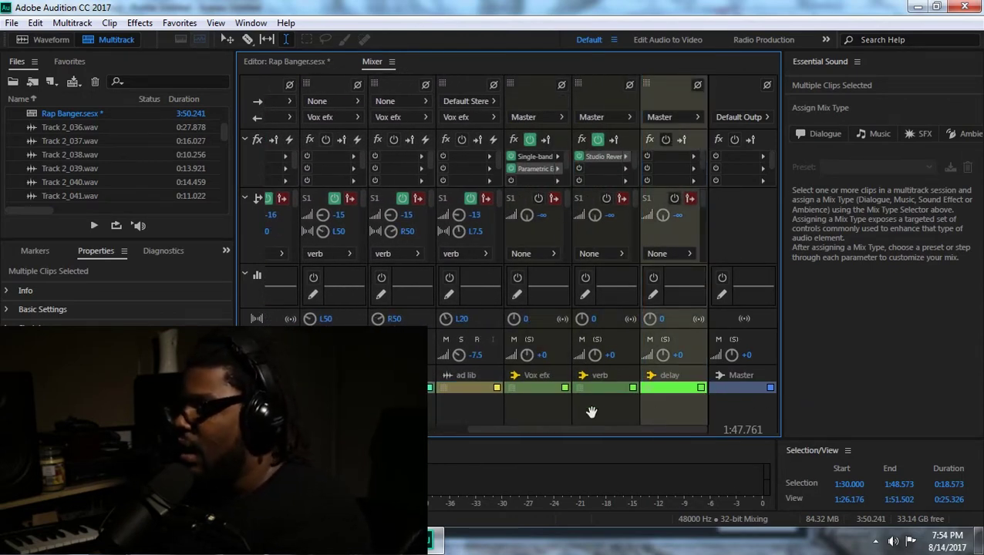
pyautogui.click(296, 61)
pyautogui.click(367, 64)
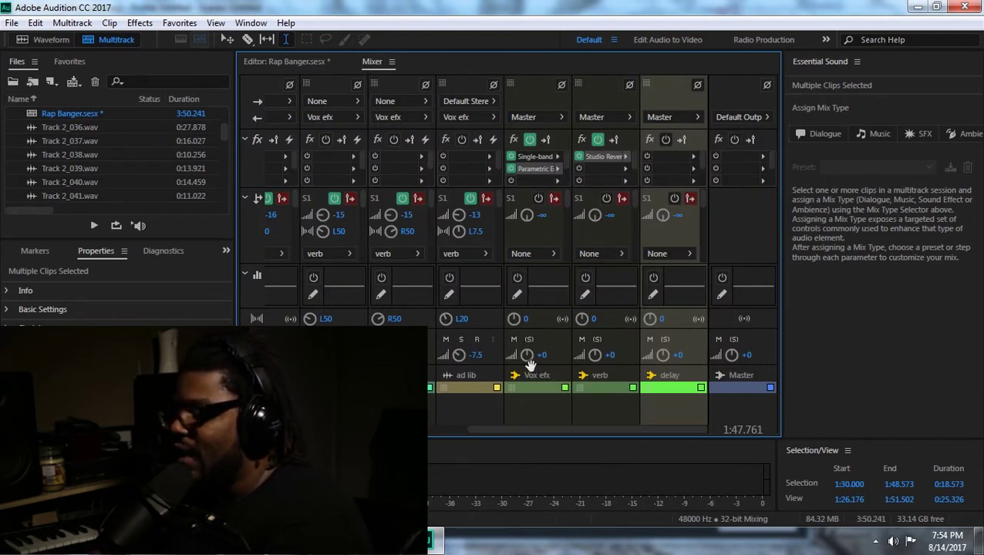
pyautogui.moveTo(563, 431); pyautogui.dragTo(362, 425)
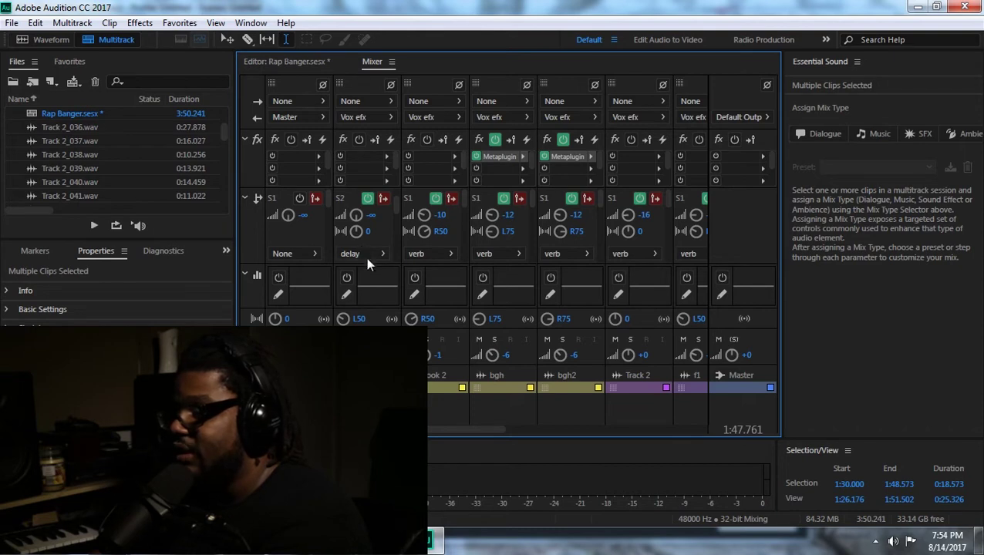
pyautogui.moveTo(437, 431); pyautogui.dragTo(663, 435)
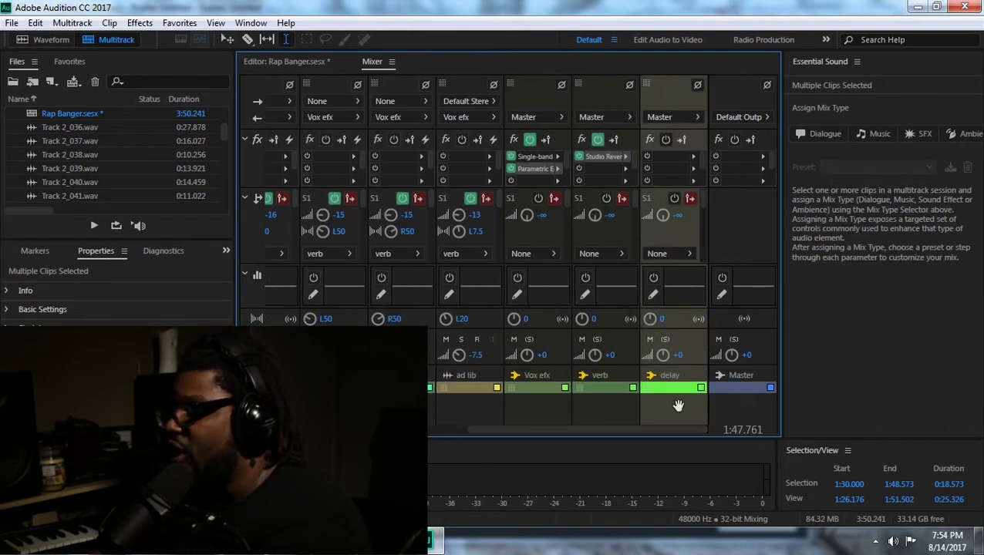
# Rename the delay bus as 123 and check the bus name on the L50 track's second send.
pyautogui.click(676, 376)
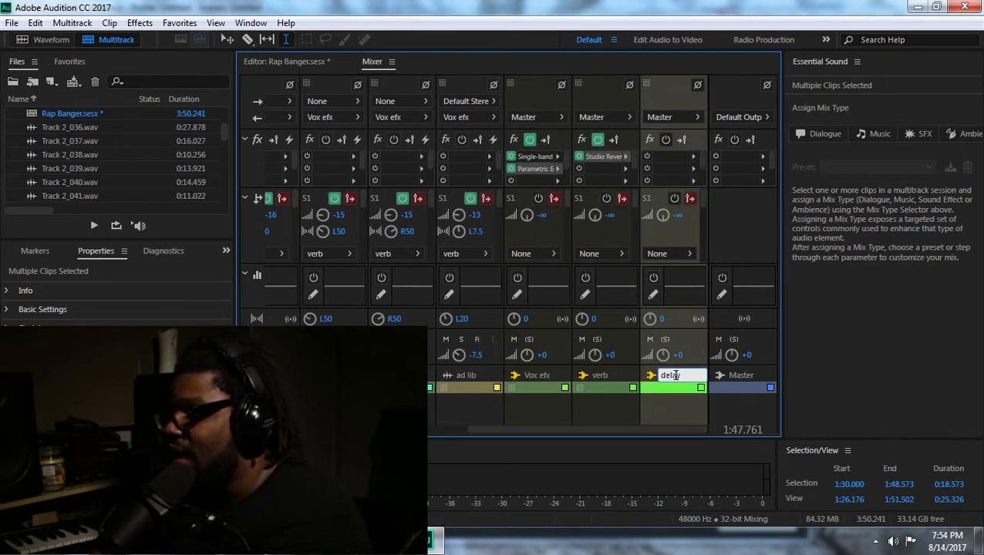
pyautogui.doubleClick(675, 376)
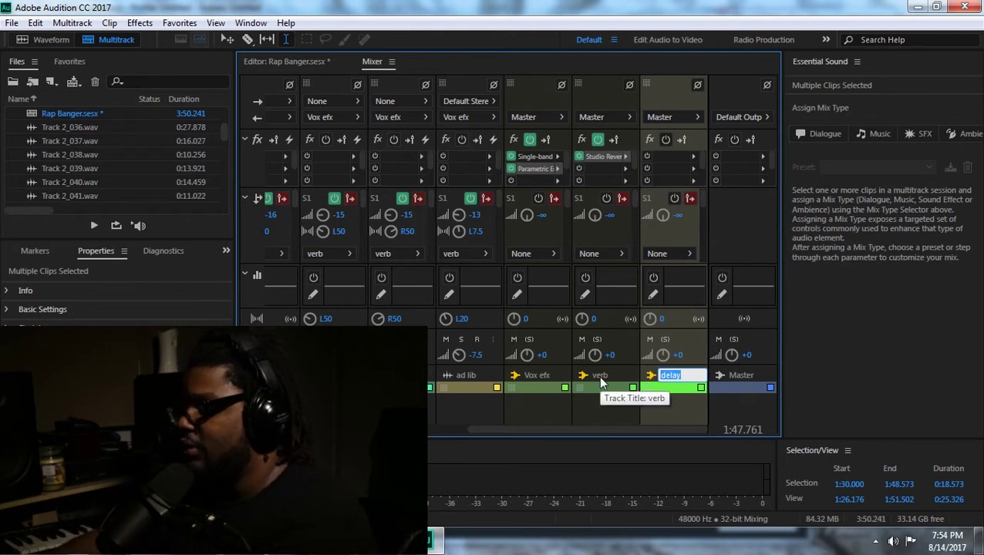
pyautogui.write('123')
pyautogui.press('Return')
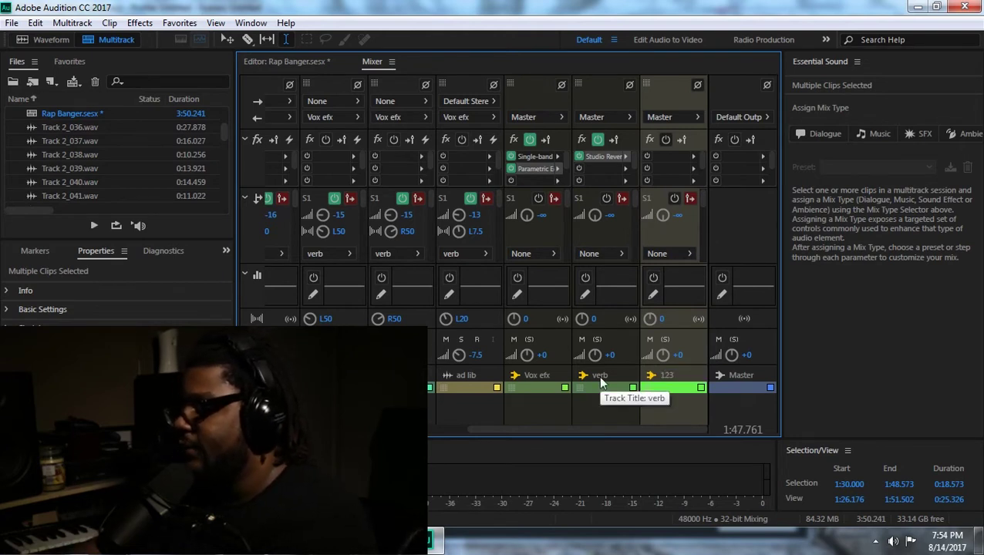
pyautogui.moveTo(586, 429); pyautogui.dragTo(391, 429)
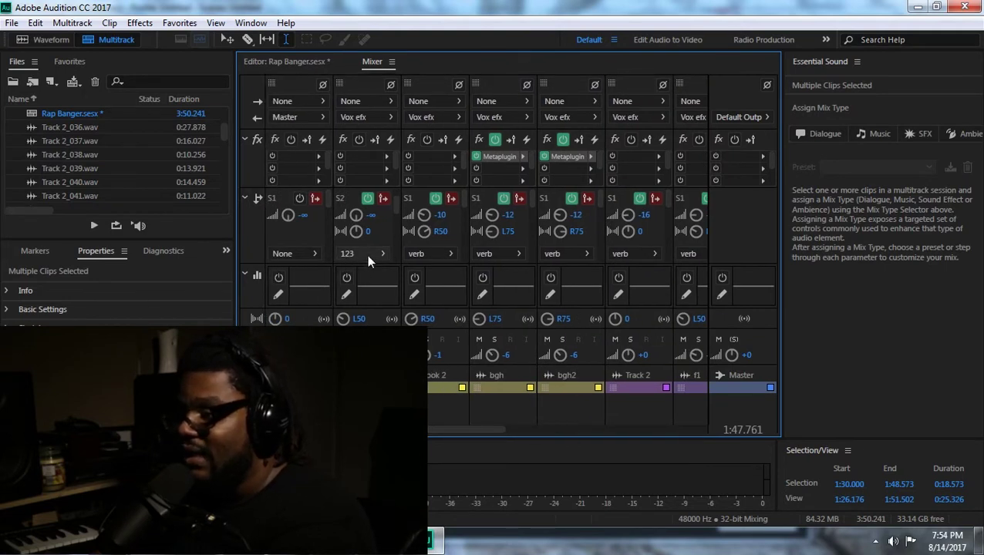
# Rename the 123 bus back to delay.
pyautogui.moveTo(426, 430); pyautogui.dragTo(479, 432)
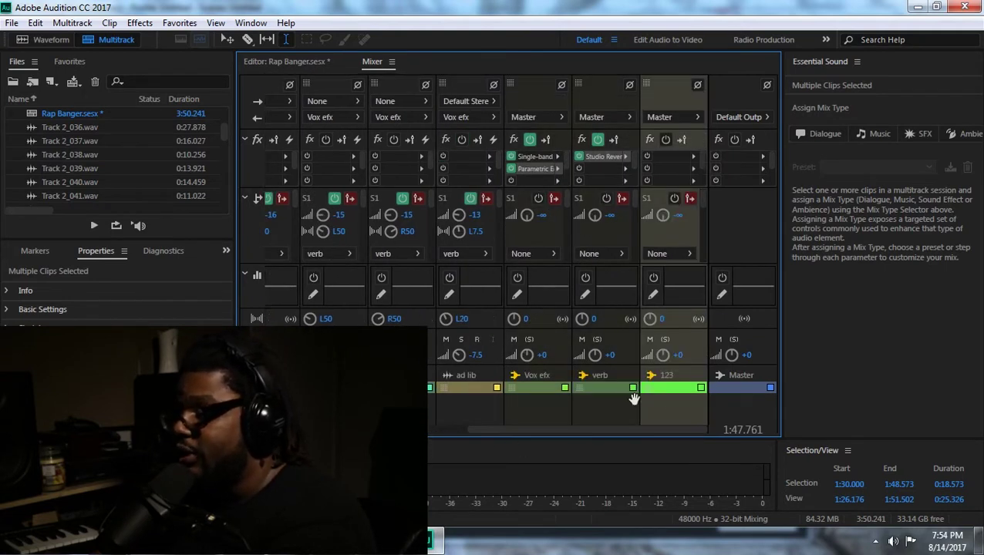
pyautogui.doubleClick(677, 373)
pyautogui.write('de')
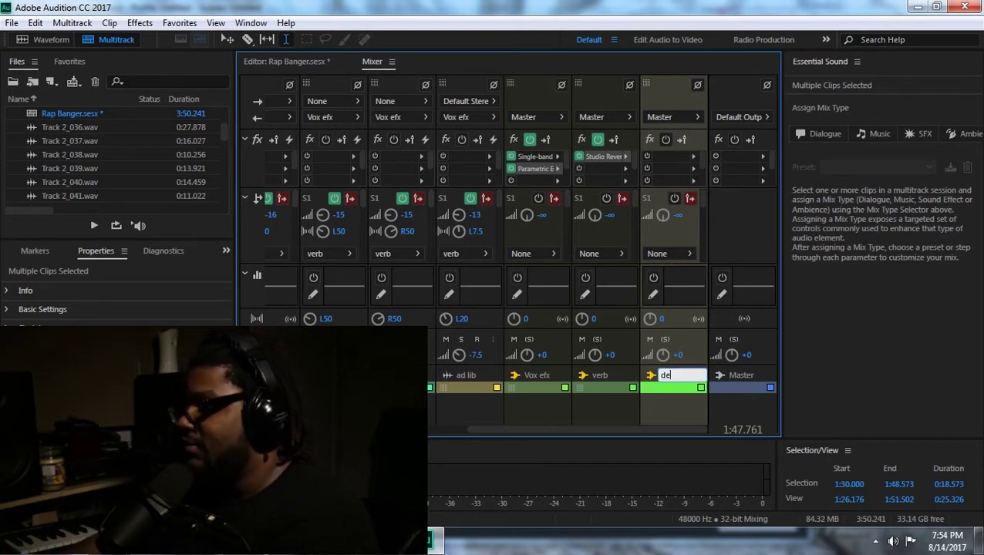
pyautogui.write('lay')
pyautogui.press('Return')
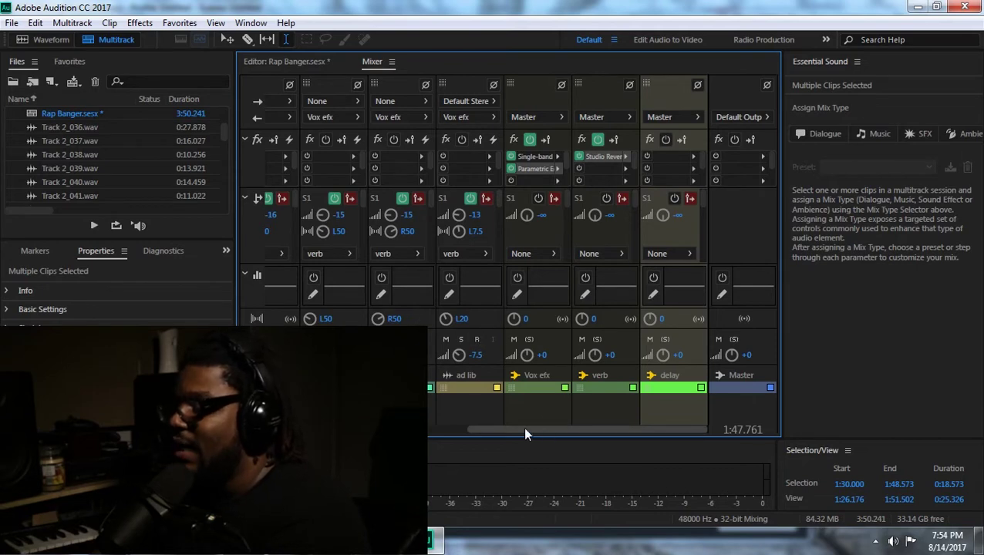
# Add an Analog Delay effect in the first effect slot of the delay bus, keeping the Default preset.
pyautogui.click(692, 157)
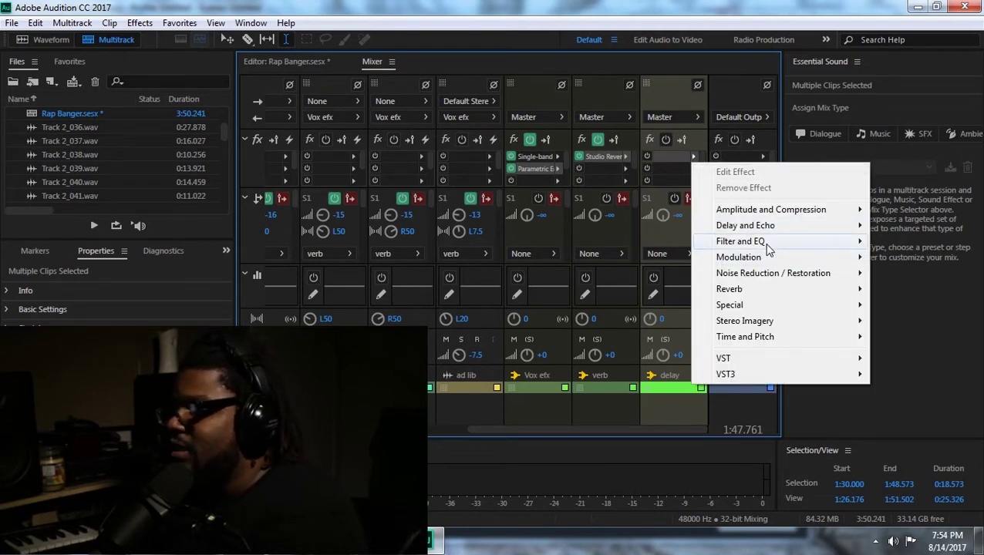
pyautogui.moveTo(784, 227)
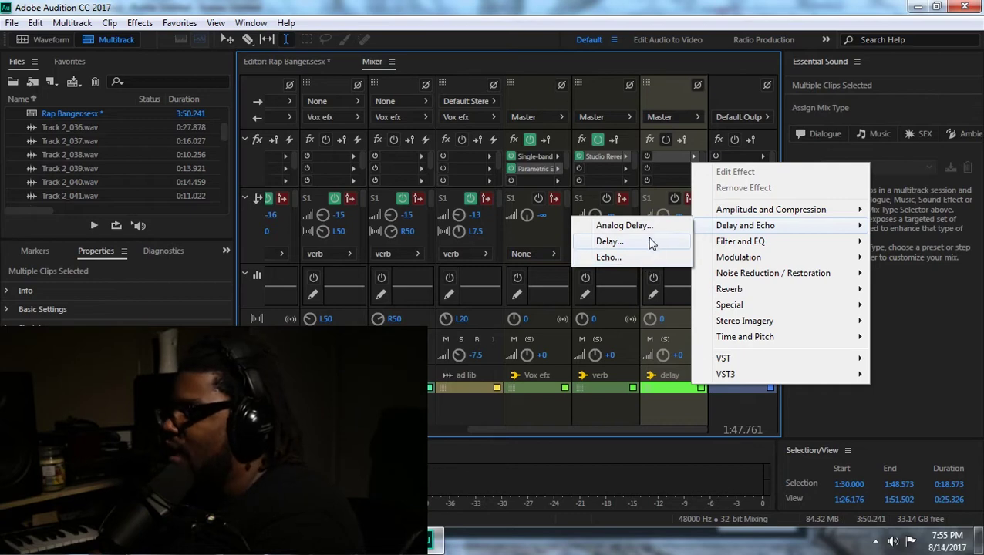
pyautogui.click(625, 225)
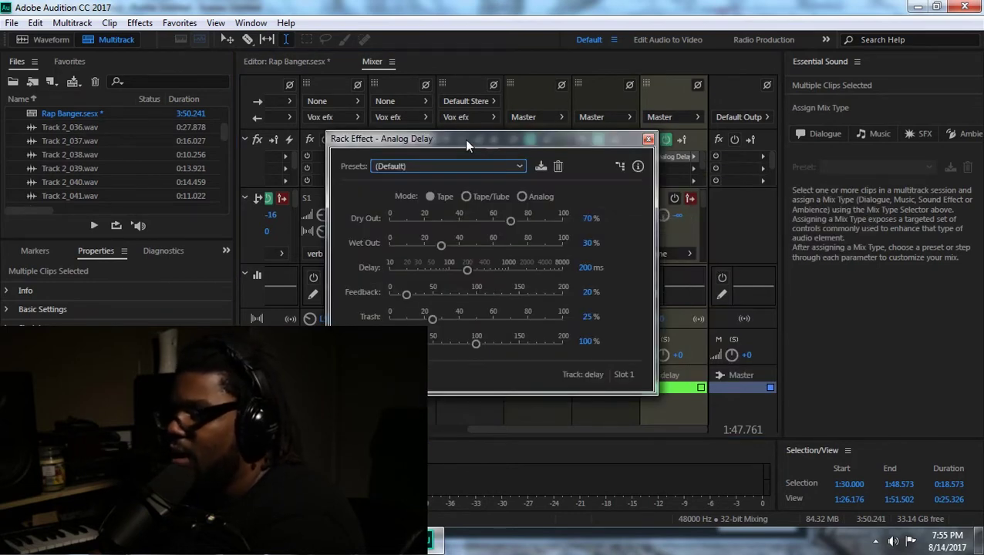
pyautogui.click(480, 166)
pyautogui.click(497, 145)
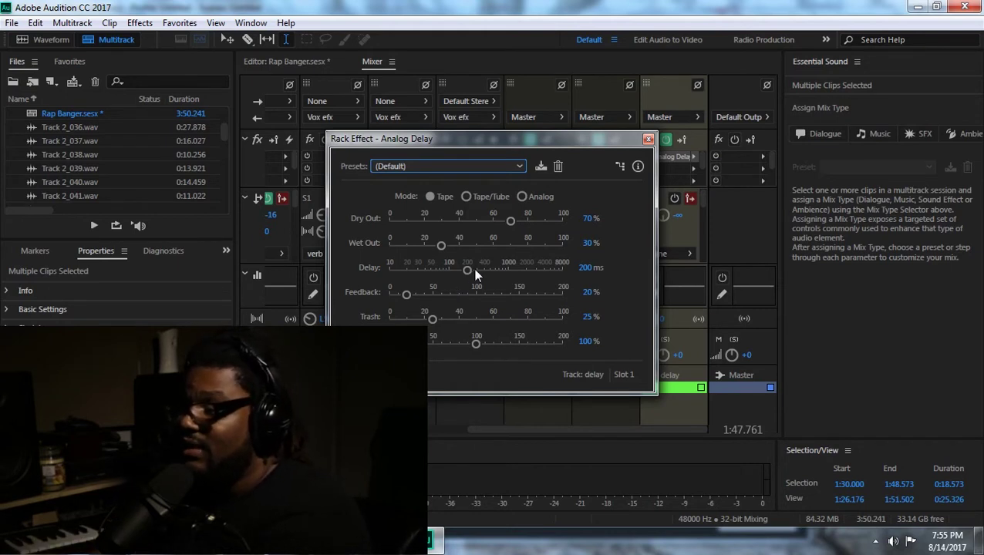
# Try Analog Delay times of about 12 ms, 2256 ms and 1257 ms.
pyautogui.moveTo(473, 266); pyautogui.dragTo(402, 274)
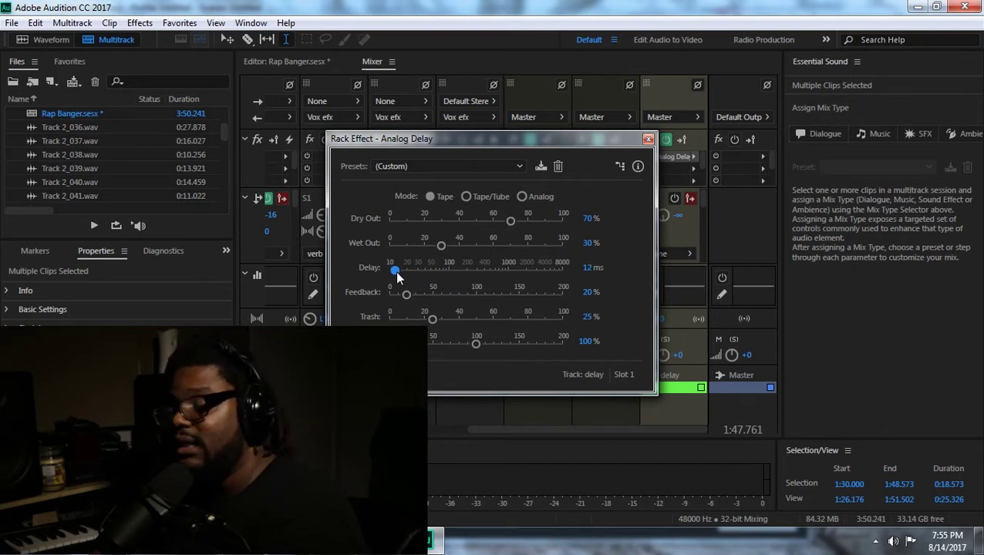
pyautogui.moveTo(397, 278); pyautogui.dragTo(517, 285)
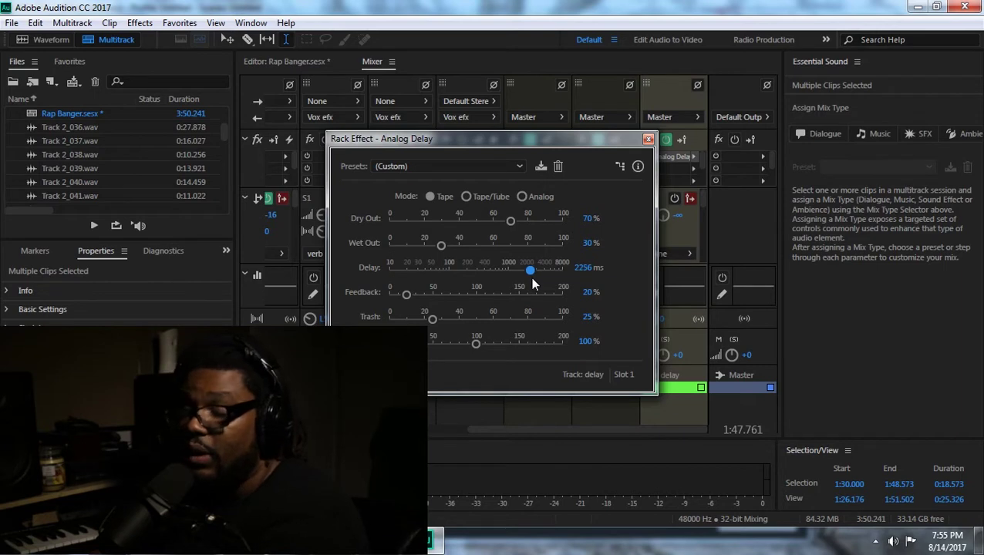
pyautogui.moveTo(531, 279); pyautogui.dragTo(514, 277)
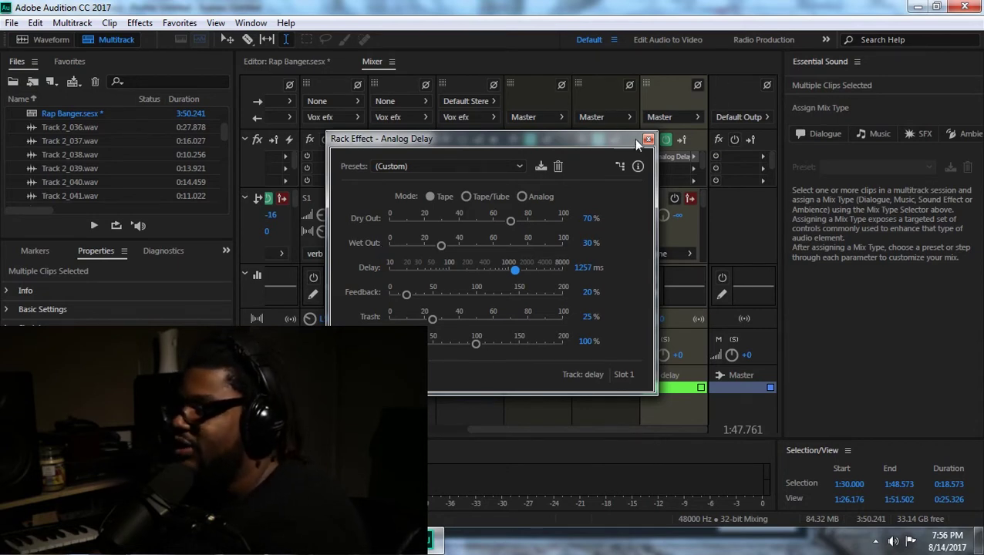
# Set the Analog Delay's delay time to 272 ms and move the effect window clear of the L50 track's mixer strip.
pyautogui.moveTo(626, 142); pyautogui.dragTo(695, 125)
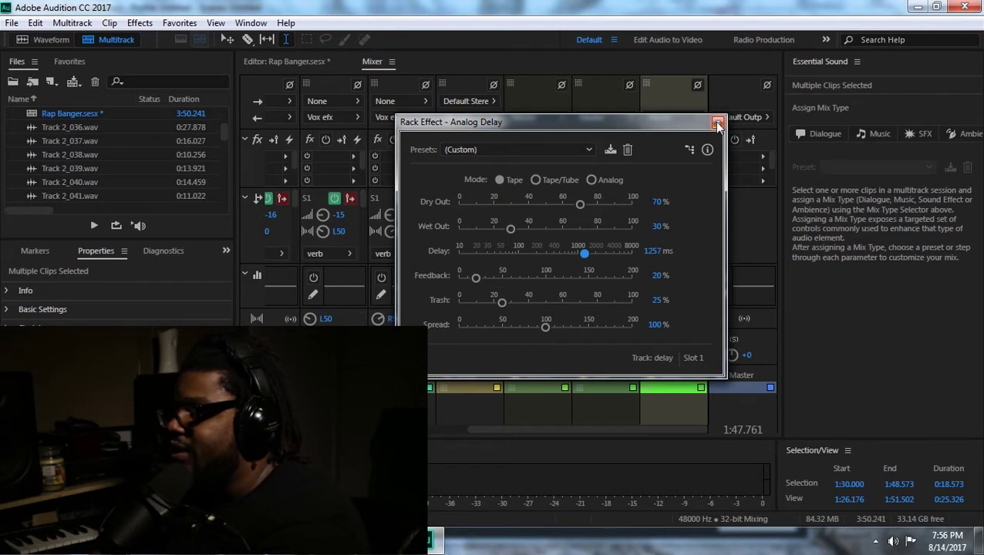
pyautogui.moveTo(585, 255); pyautogui.dragTo(544, 255)
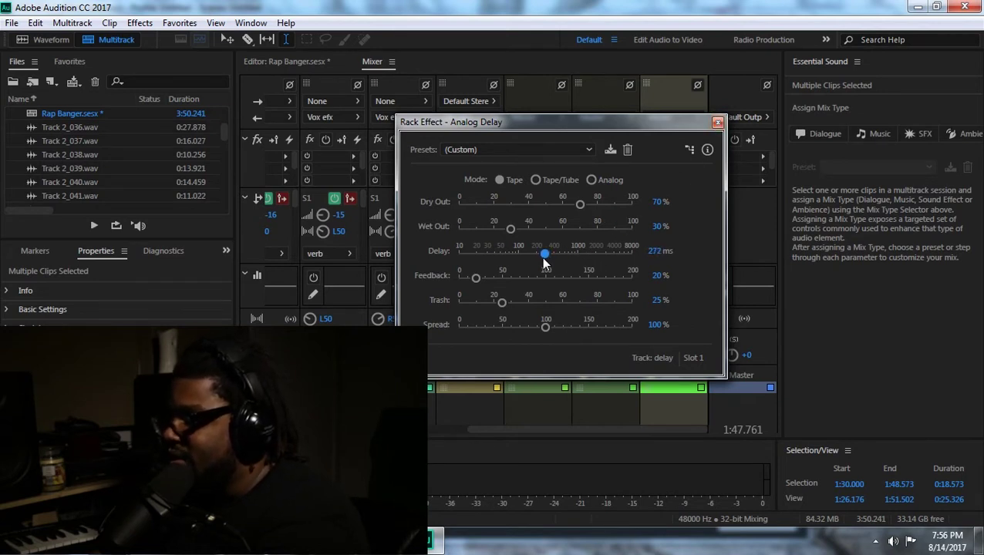
pyautogui.moveTo(509, 431); pyautogui.dragTo(370, 430)
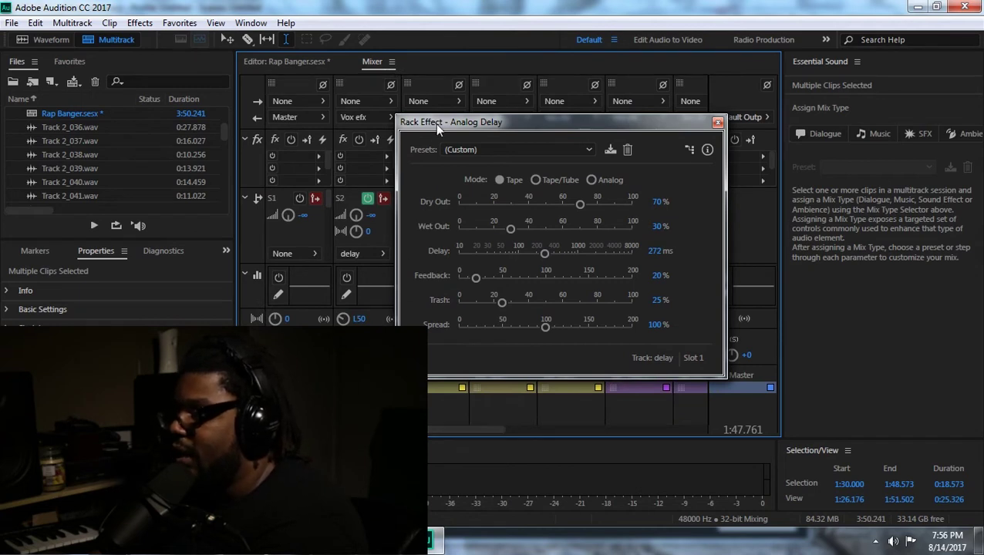
pyautogui.moveTo(435, 124); pyautogui.dragTo(656, 122)
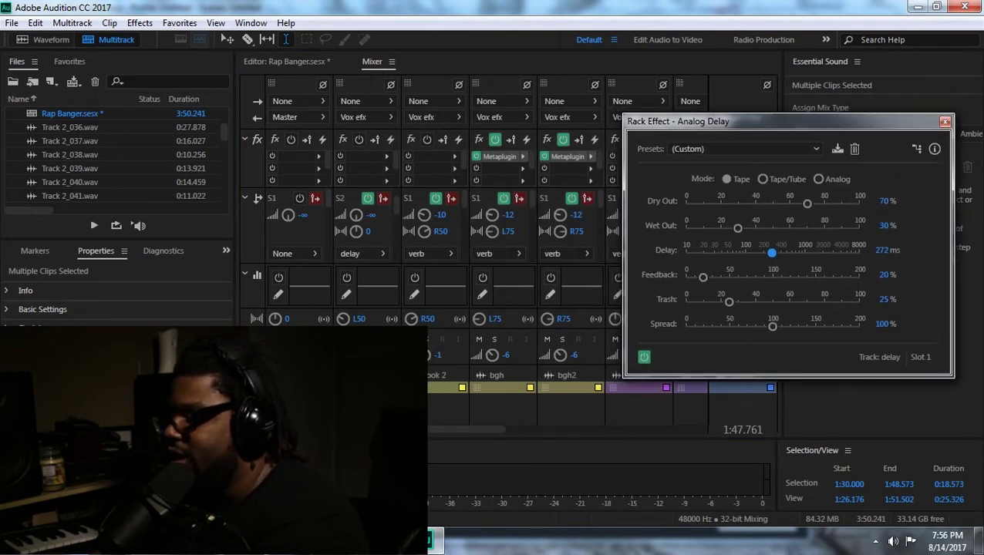
# Mute the hook 2, bgh and bgh2 tracks and play the session briefly to hear the result.
pyautogui.click(456, 348)
pyautogui.click(479, 340)
pyautogui.click(547, 339)
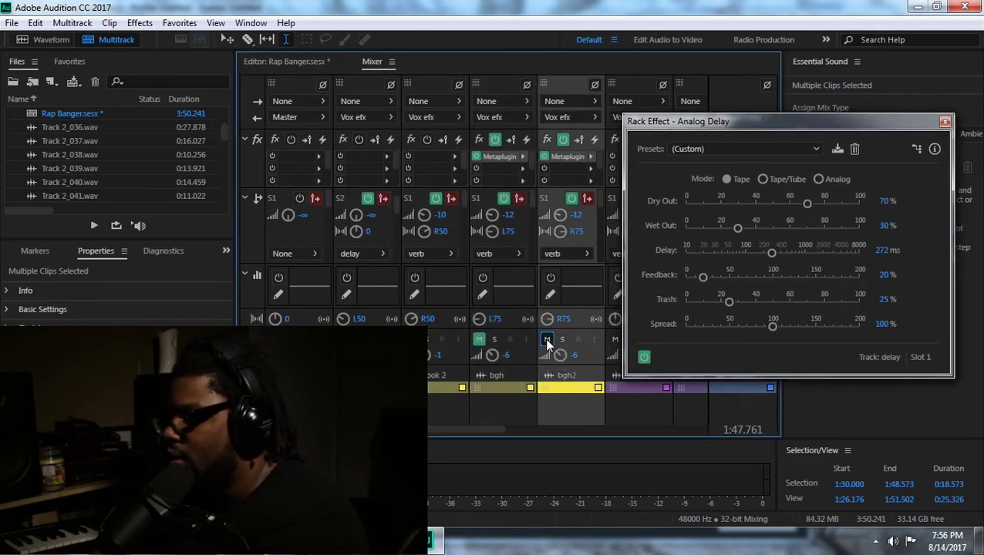
pyautogui.press('space')
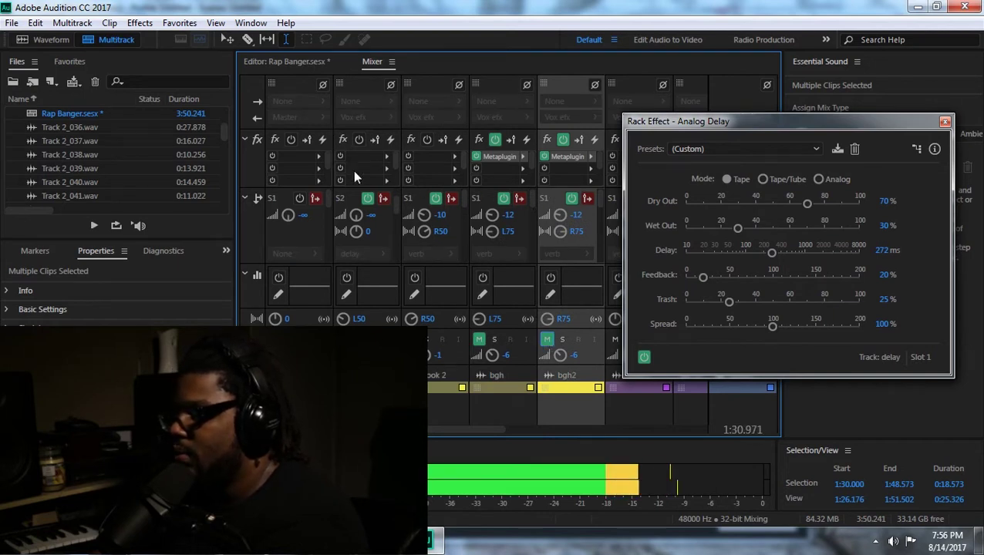
pyautogui.press('space')
# Select the time range from 1:15.000 to 1:29.336 across the hook 2, bgh and bgh2 clips in the editor and play it.
pyautogui.click(314, 66)
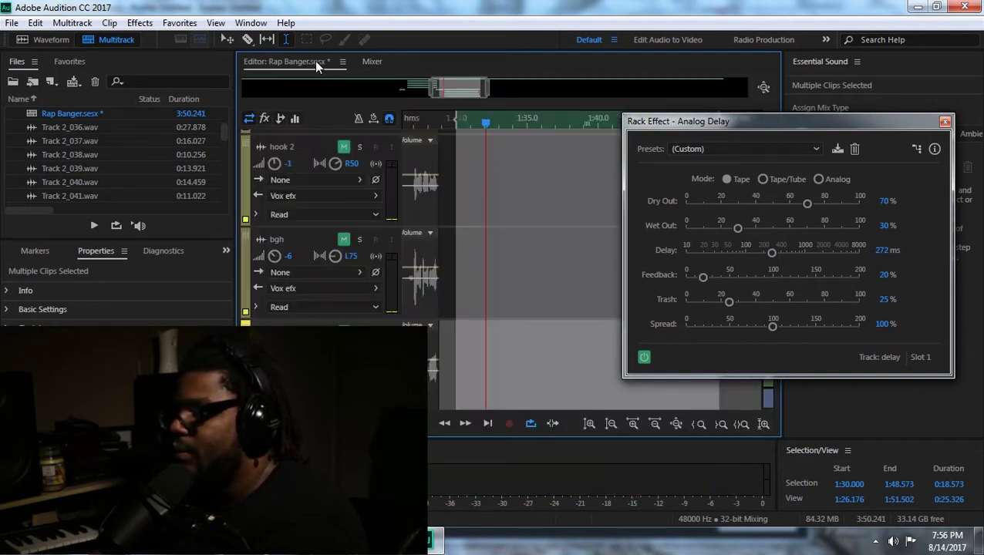
pyautogui.moveTo(455, 90); pyautogui.dragTo(426, 93)
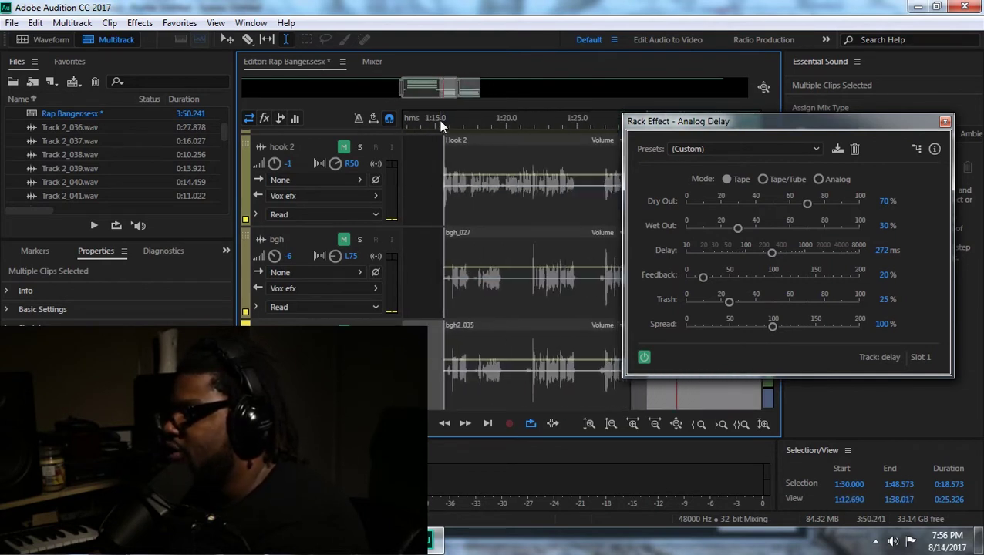
pyautogui.moveTo(436, 145); pyautogui.dragTo(634, 371)
pyautogui.press('space')
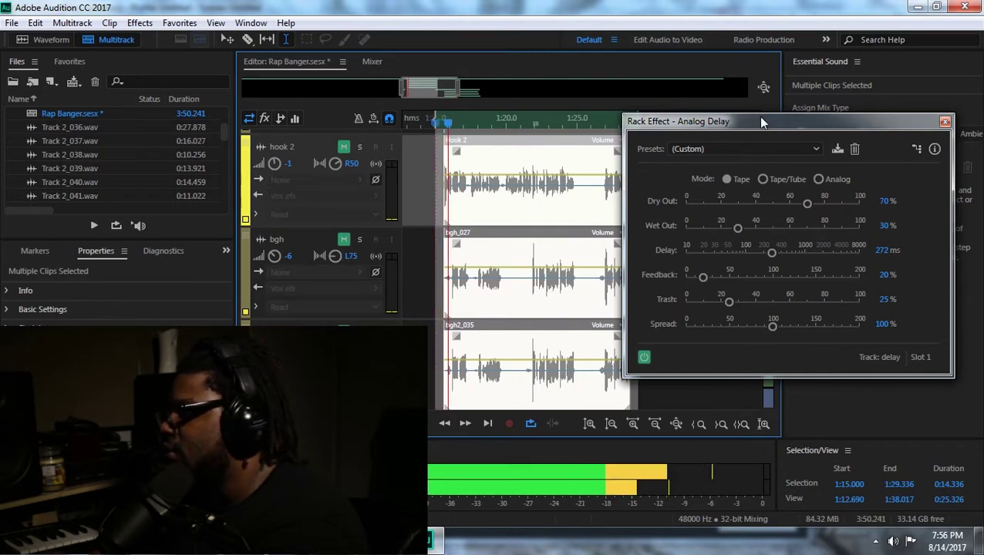
# Mute Track 1, with the Analog Delay window moved off the timeline, and play the selected range again.
pyautogui.moveTo(761, 121); pyautogui.dragTo(516, 204)
pyautogui.scroll(-1, 768, 199)
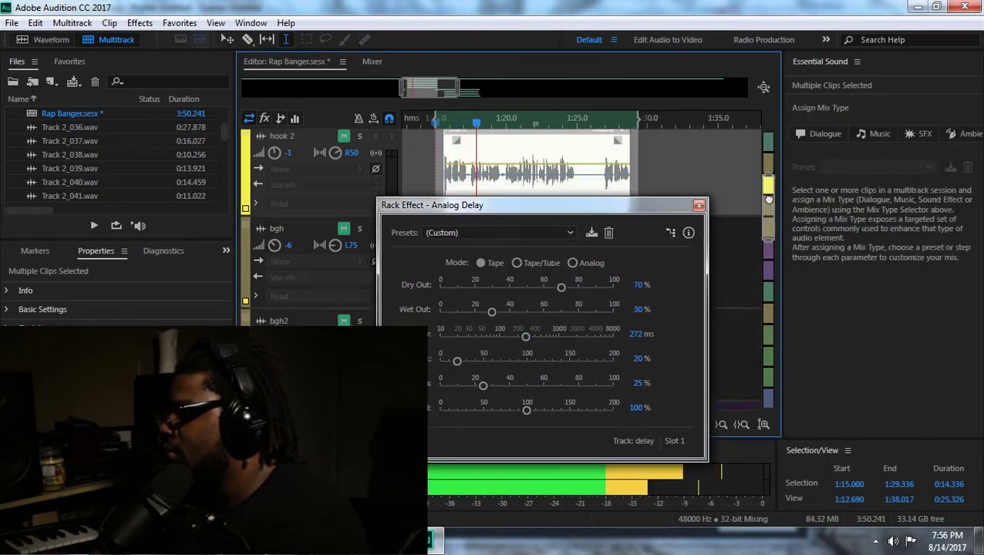
pyautogui.scroll(2, 768, 199)
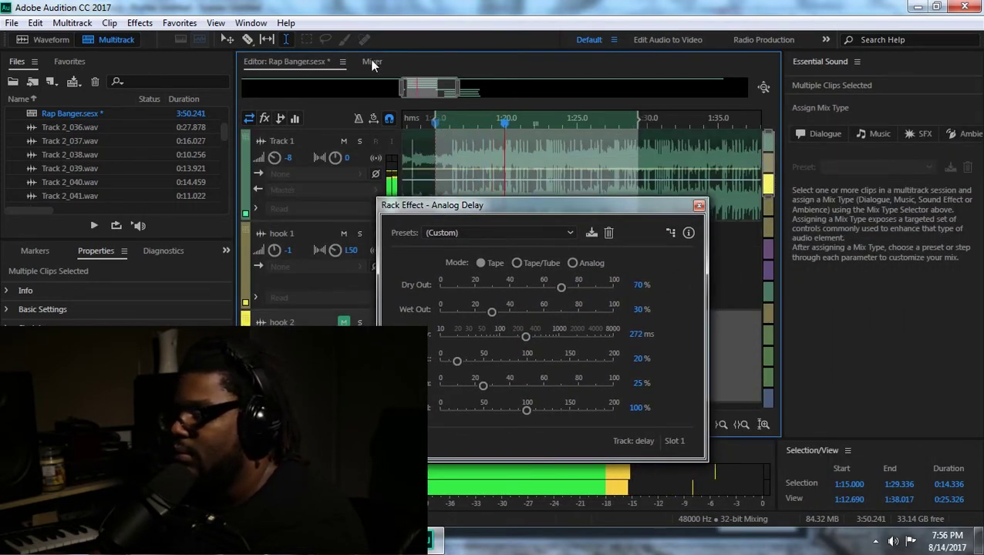
pyautogui.click(344, 142)
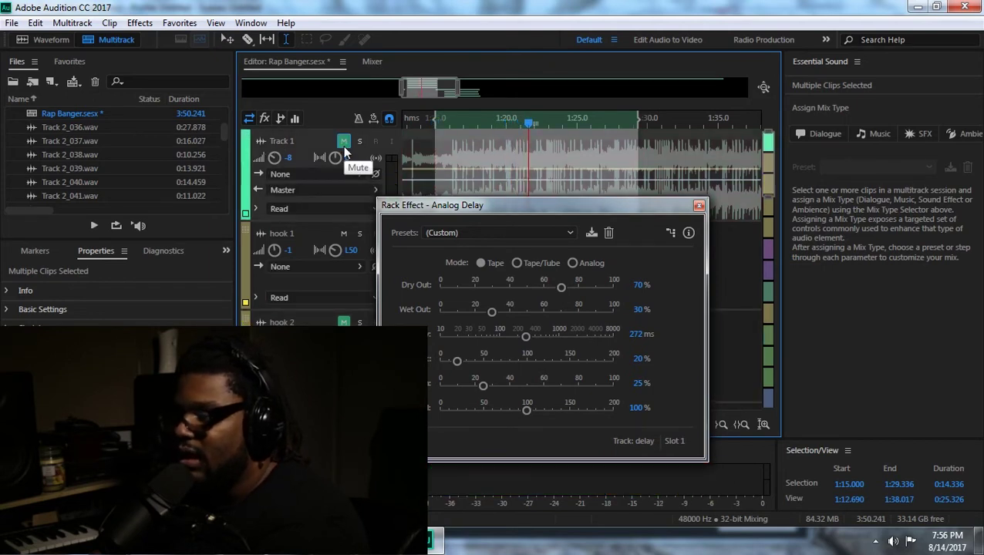
pyautogui.press('space')
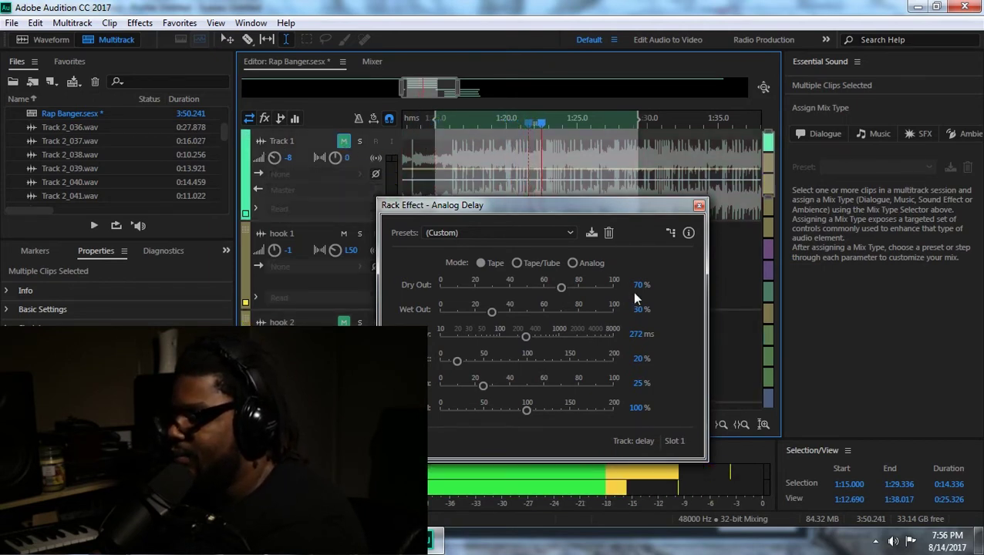
# Set the L50-panned hook 1 track's S2 delay send level to about -8.7 dB in the mixer during playback.
pyautogui.click(369, 63)
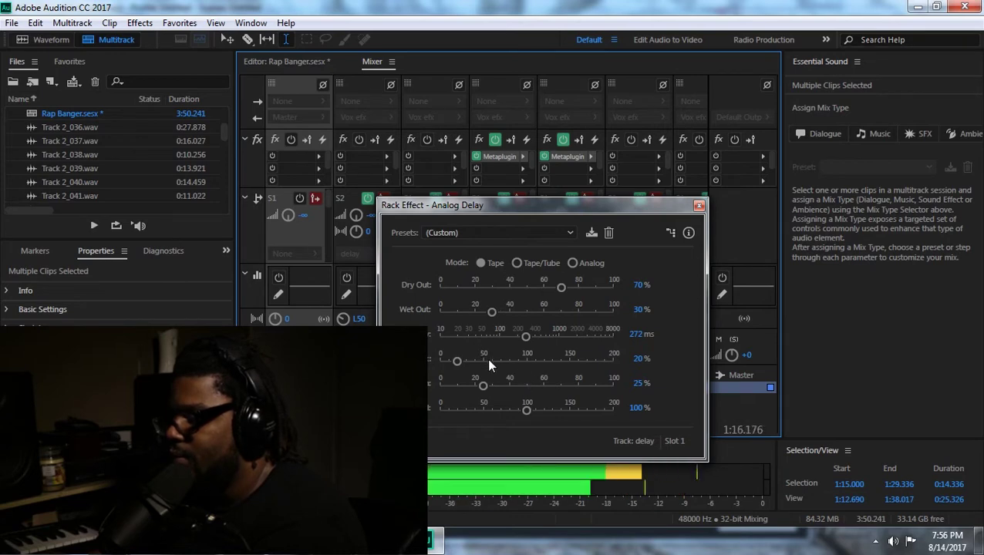
pyautogui.moveTo(407, 206); pyautogui.dragTo(487, 137)
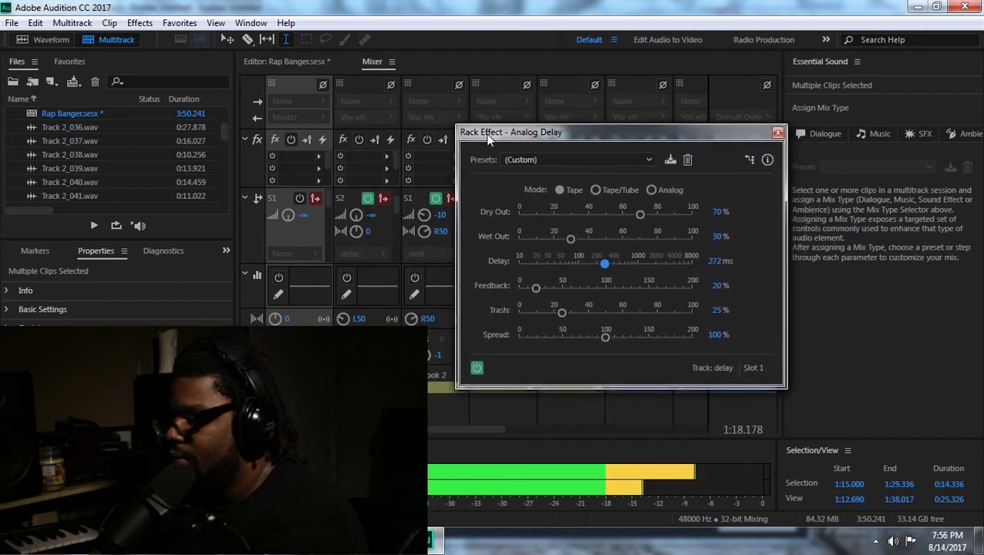
pyautogui.click(428, 437)
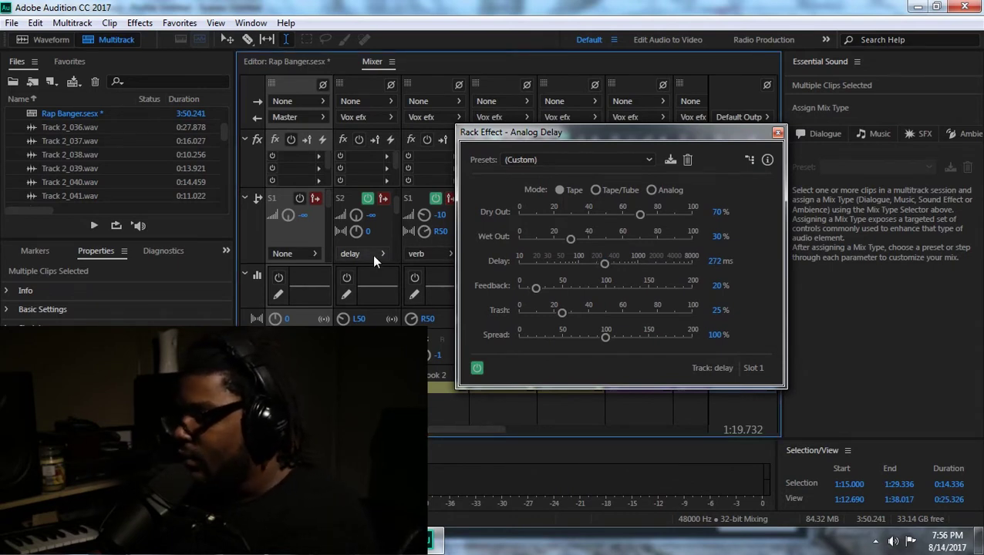
pyautogui.click(358, 218)
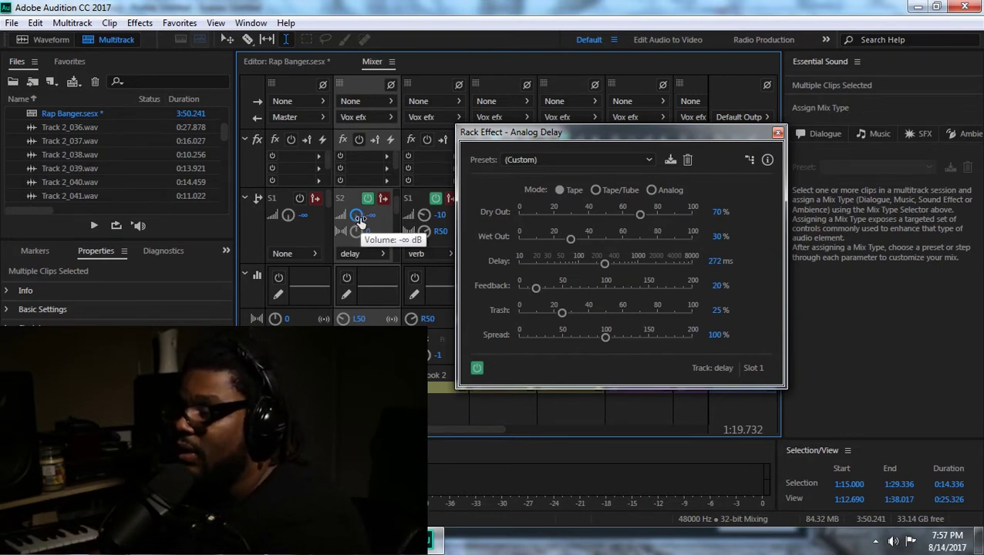
pyautogui.press('space')
pyautogui.moveTo(360, 217); pyautogui.dragTo(296, 121)
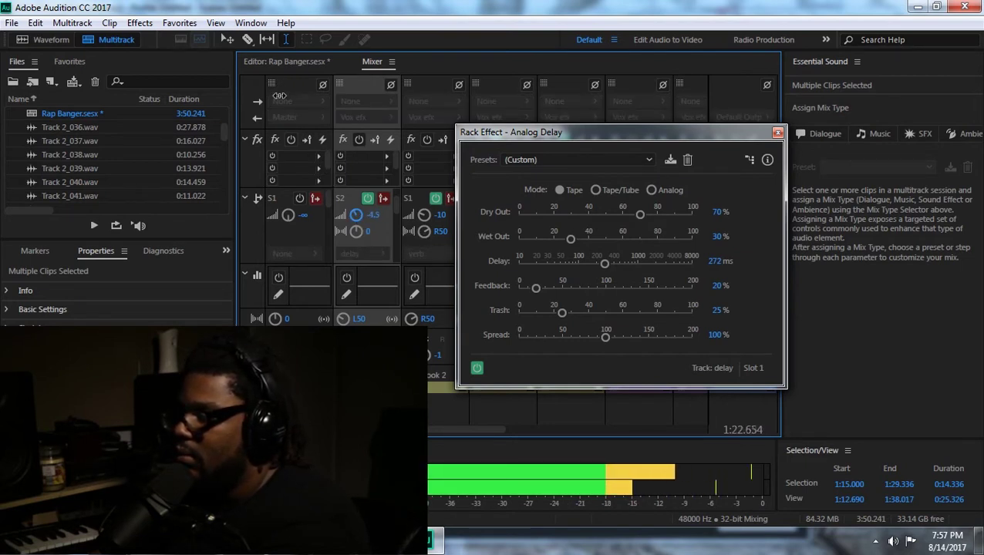
pyautogui.moveTo(296, 121); pyautogui.dragTo(280, 102)
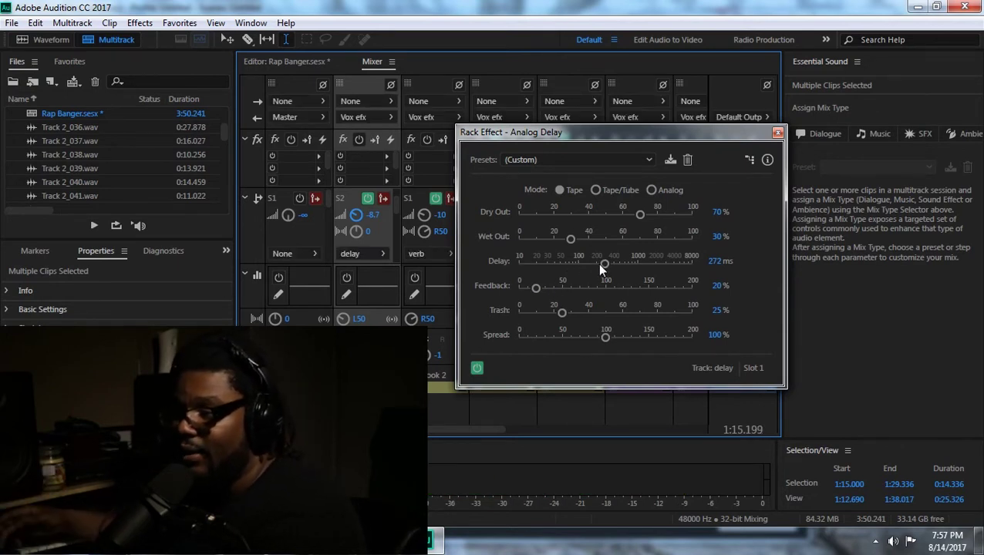
# Raise the Analog Delay's delay time to 952 ms and change its mode to Tape/Tube while listening to the selected range.
pyautogui.press('space')
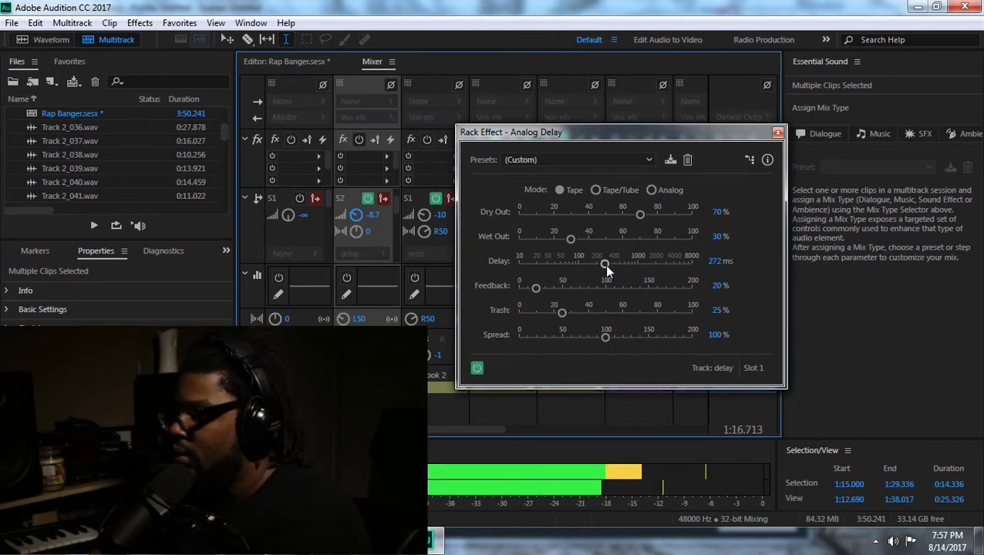
pyautogui.moveTo(605, 264); pyautogui.dragTo(620, 270)
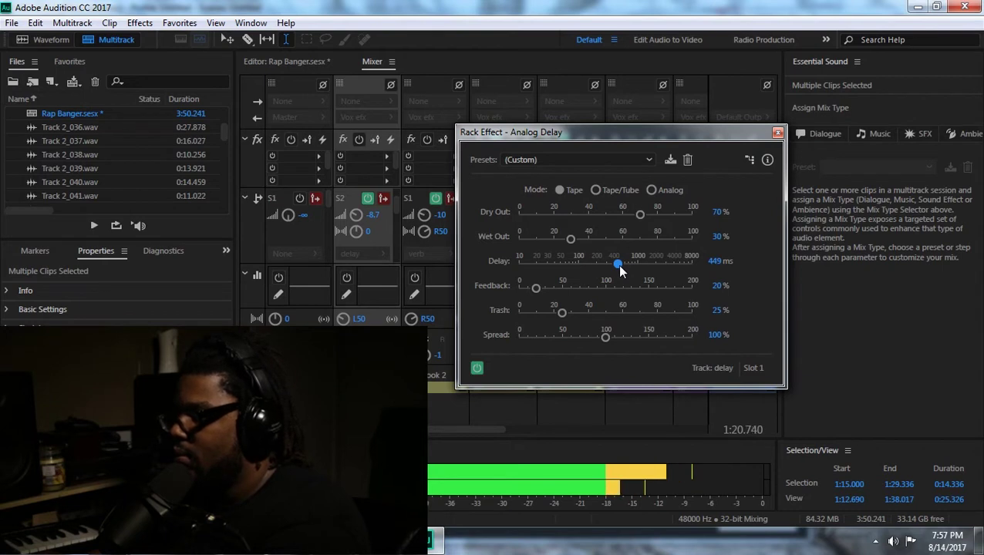
pyautogui.moveTo(620, 270); pyautogui.dragTo(626, 269)
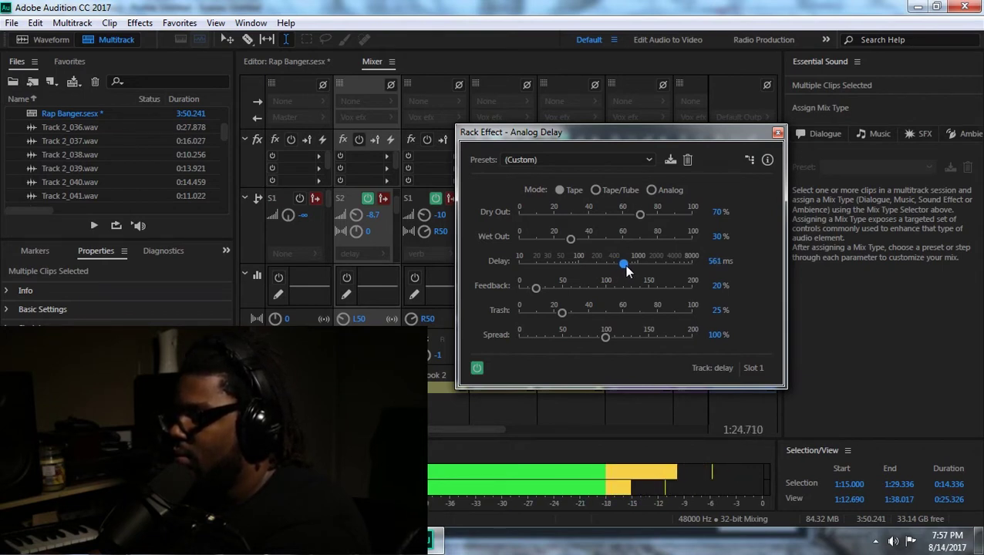
pyautogui.moveTo(624, 265); pyautogui.dragTo(630, 265)
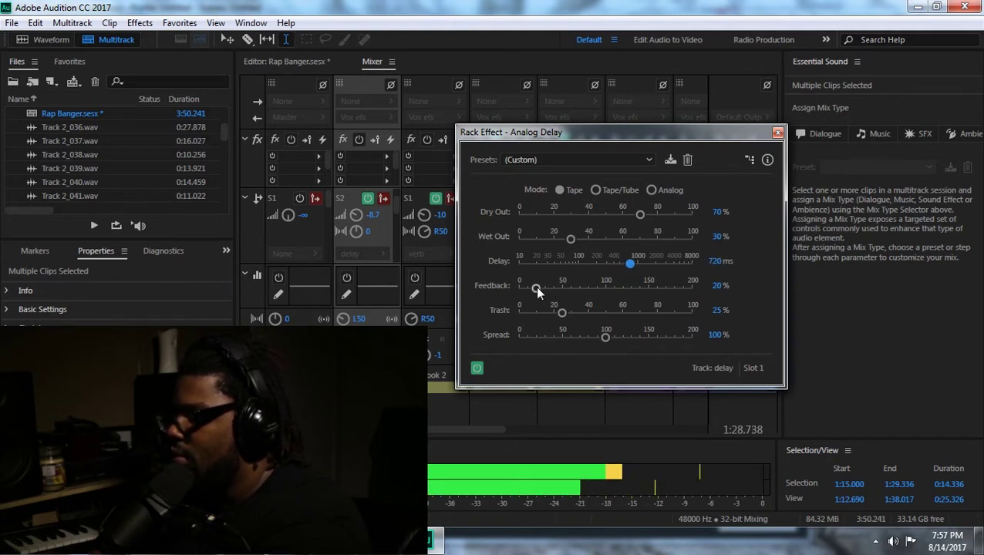
pyautogui.moveTo(629, 264); pyautogui.dragTo(633, 264)
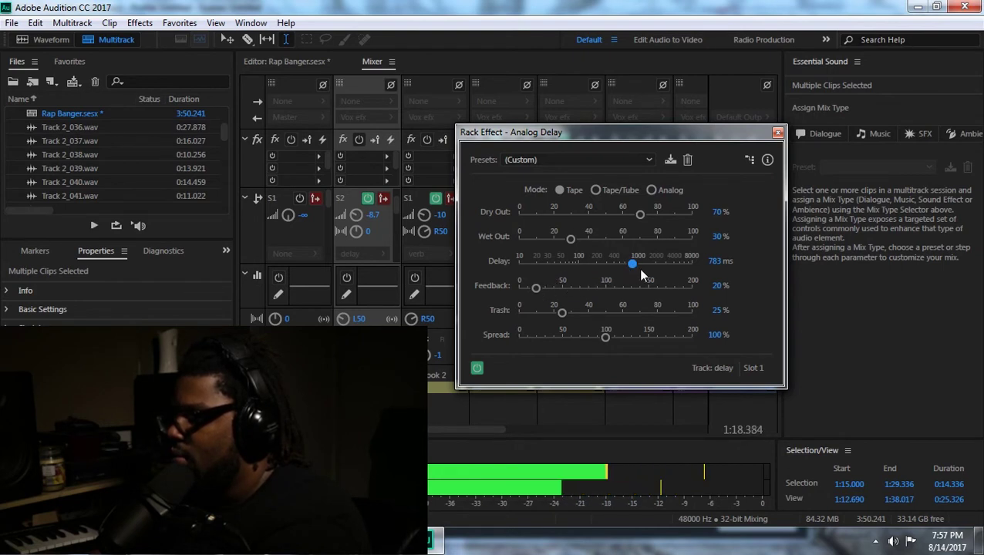
pyautogui.moveTo(633, 266); pyautogui.dragTo(637, 266)
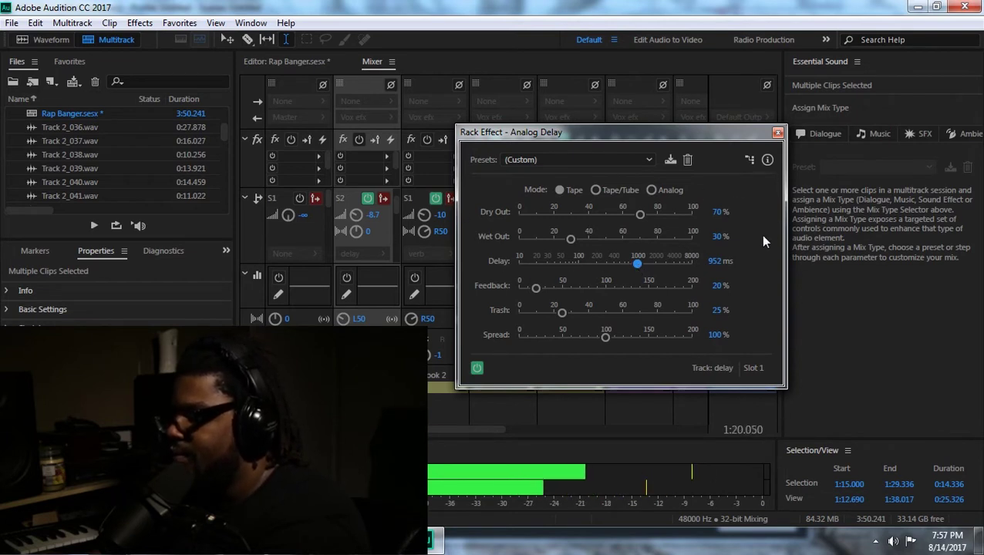
pyautogui.click(596, 190)
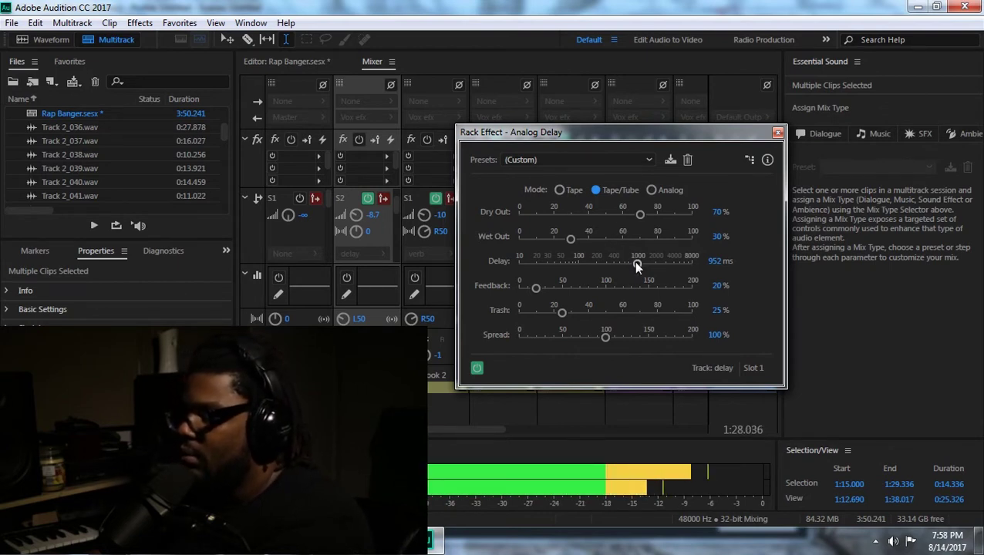
pyautogui.press('space')
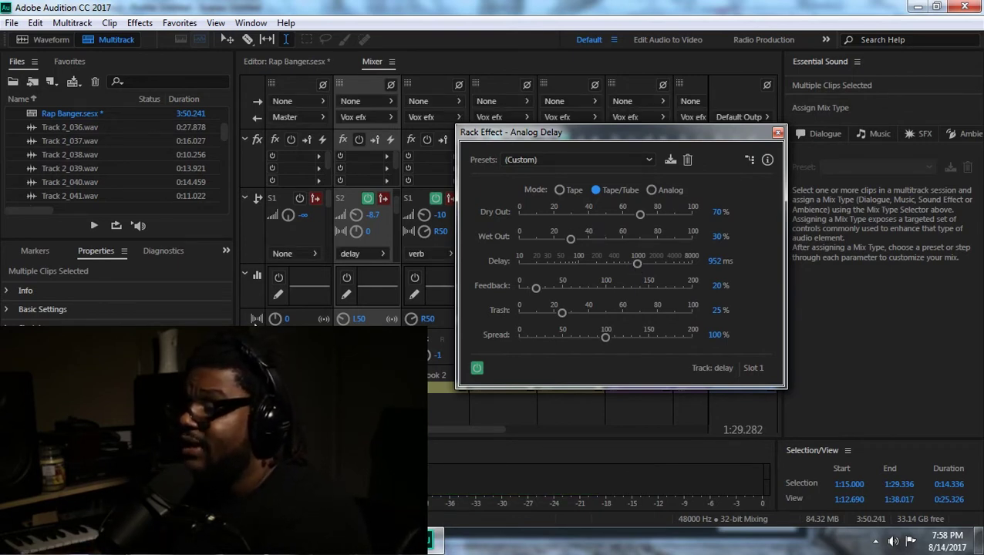
# Listen to the selected range with the delay send, moving the Analog Delay window clear of the hook 2 and bgh mixer strips.
pyautogui.click(300, 224)
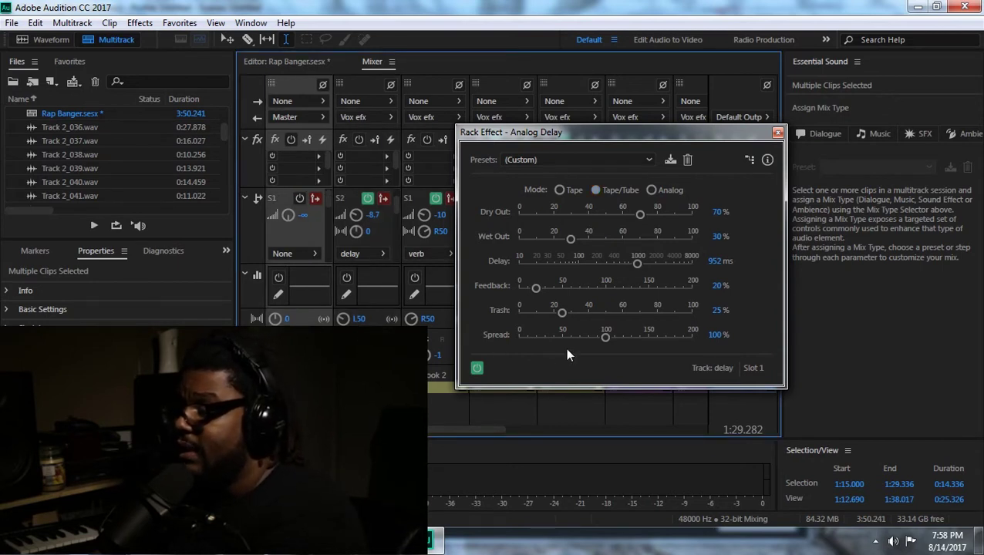
pyautogui.press('space')
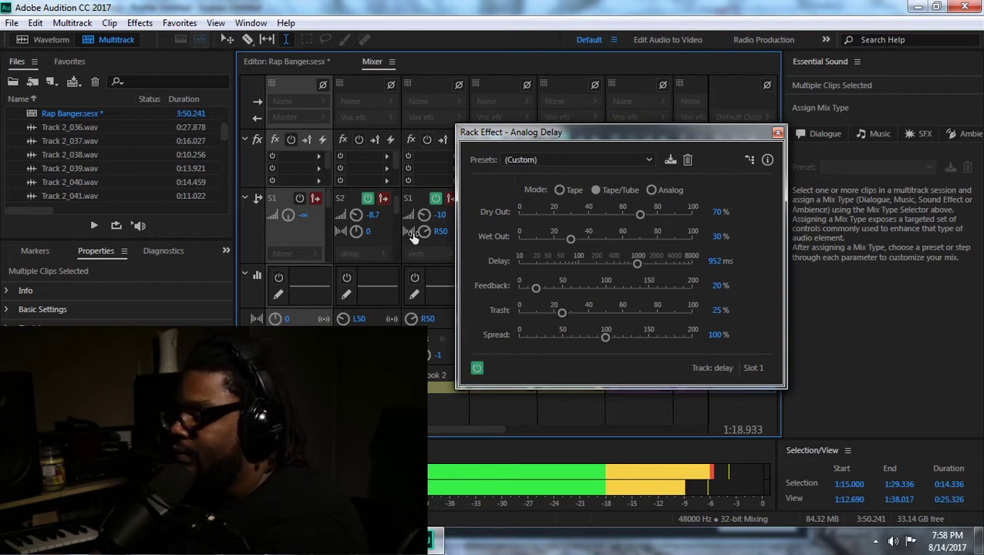
pyautogui.moveTo(500, 133); pyautogui.dragTo(585, 109)
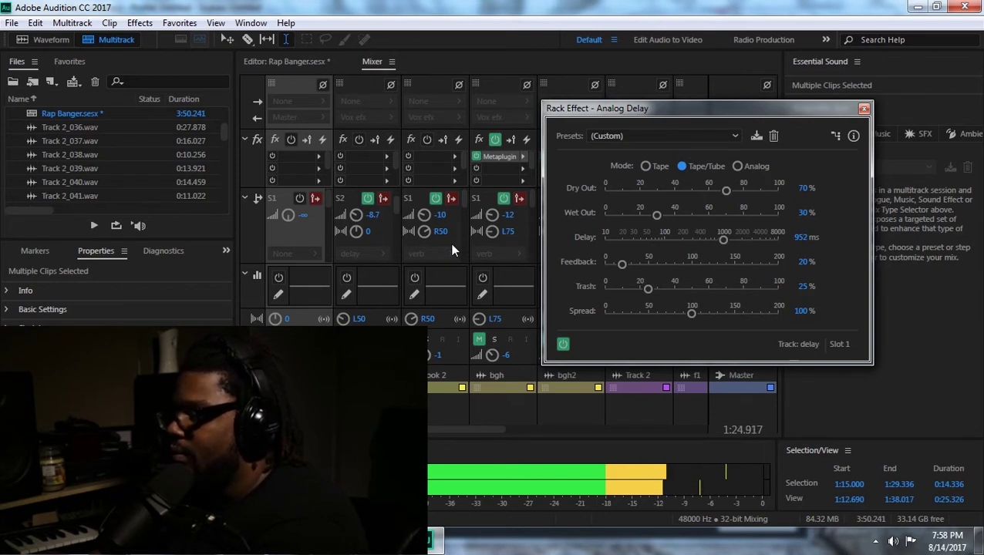
pyautogui.press('space')
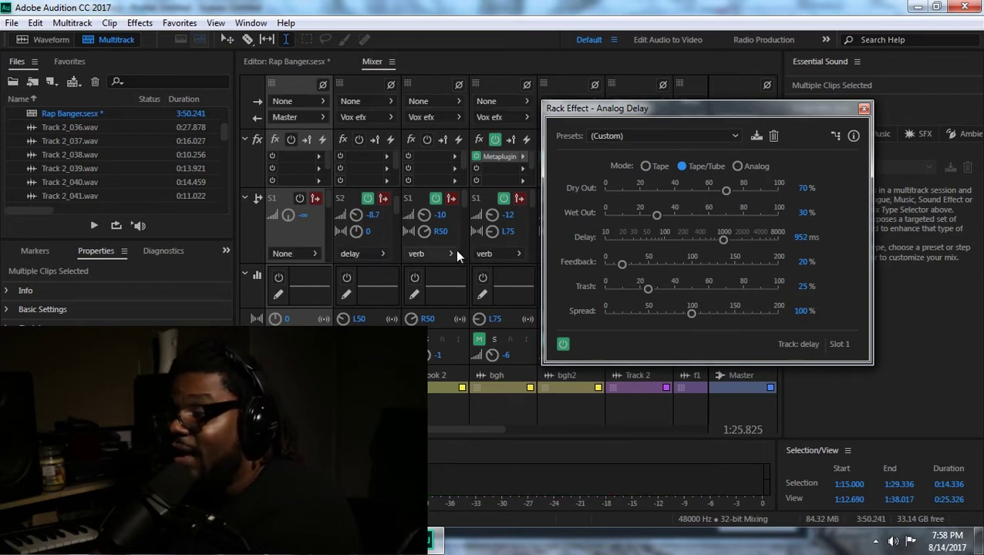
# Route the hook 2 track's second send to the delay bus at -9 dB and pan that send to R50.
pyautogui.click(464, 198)
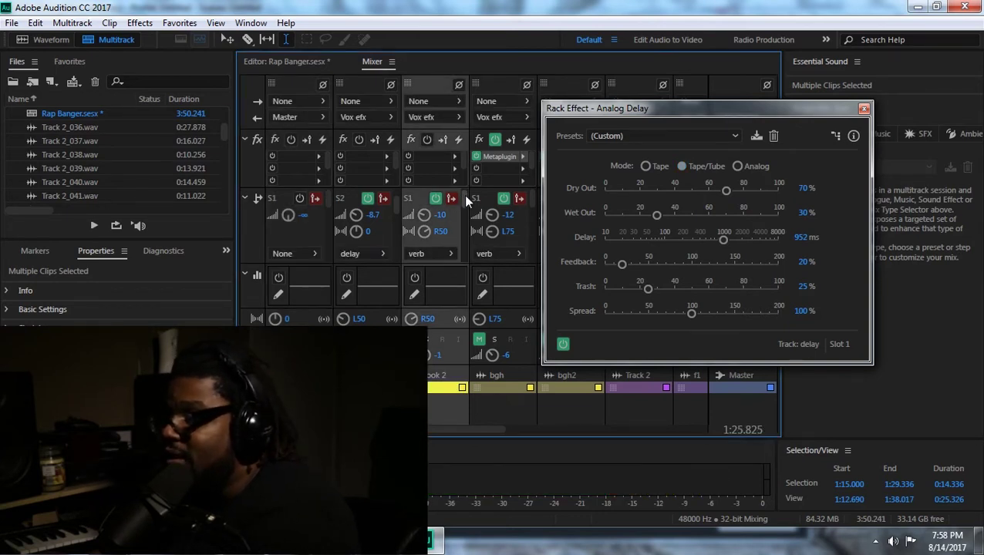
pyautogui.click(463, 197)
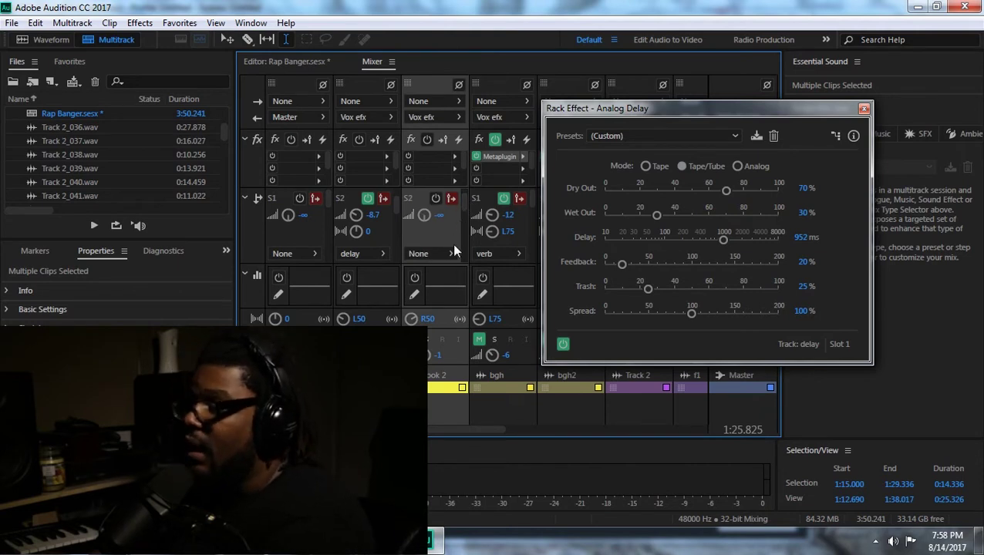
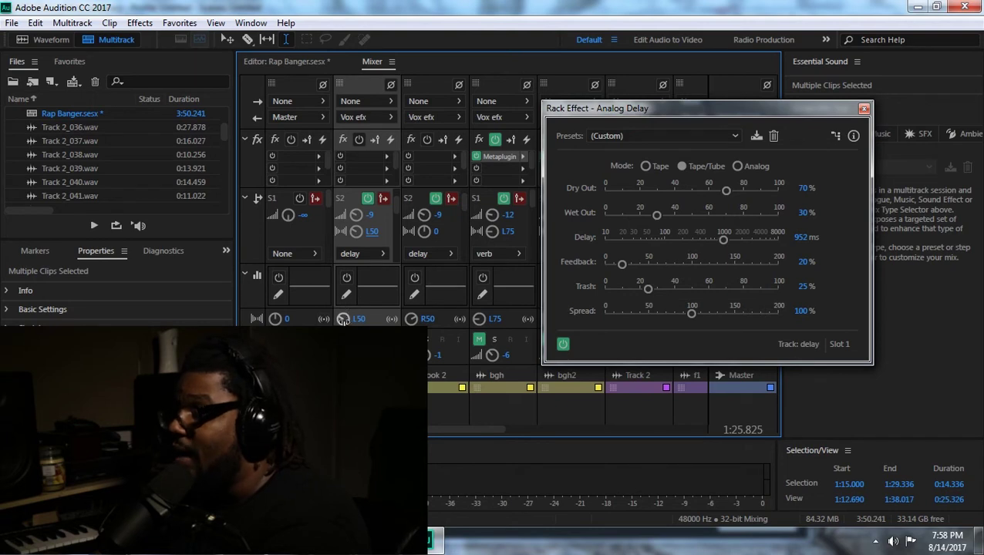
pyautogui.click(435, 231)
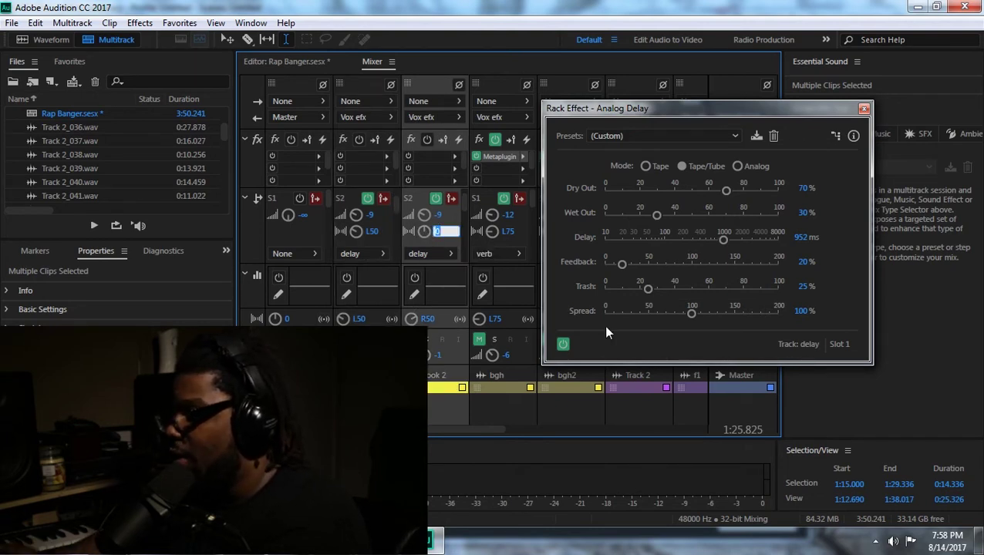
pyautogui.write('50')
pyautogui.press('Return')
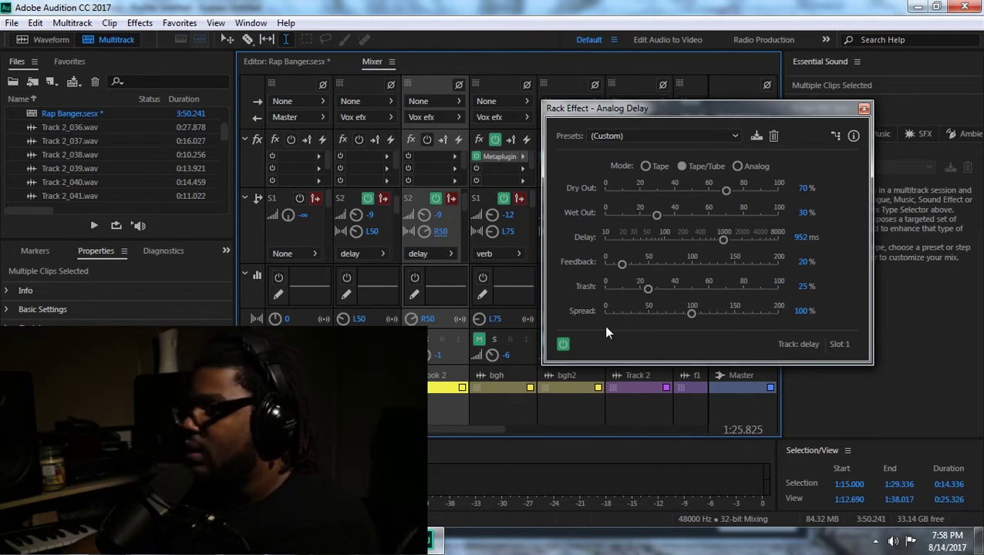
# Listen to both hook tracks with their delay sends and close the Analog Delay window.
pyautogui.press('space')
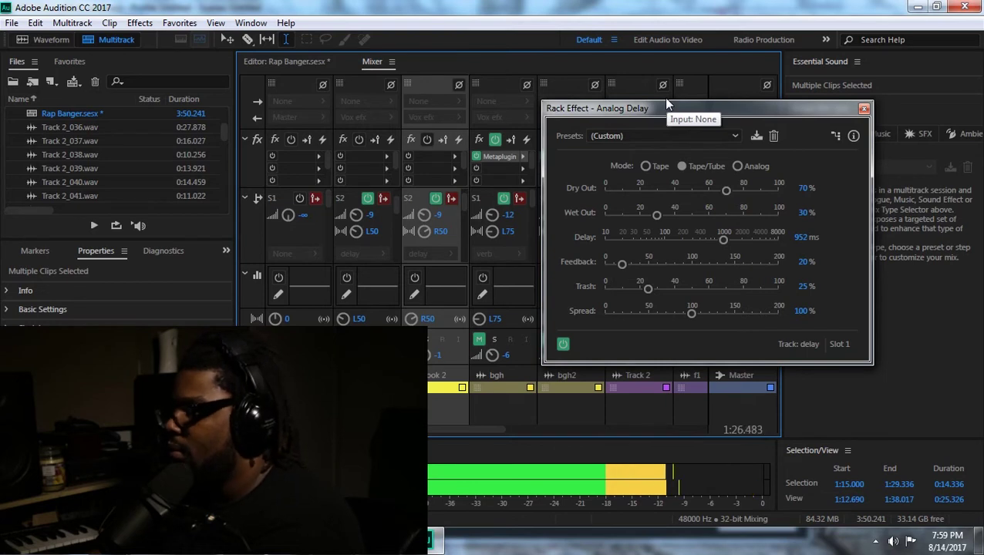
pyautogui.press('space')
pyautogui.click(863, 110)
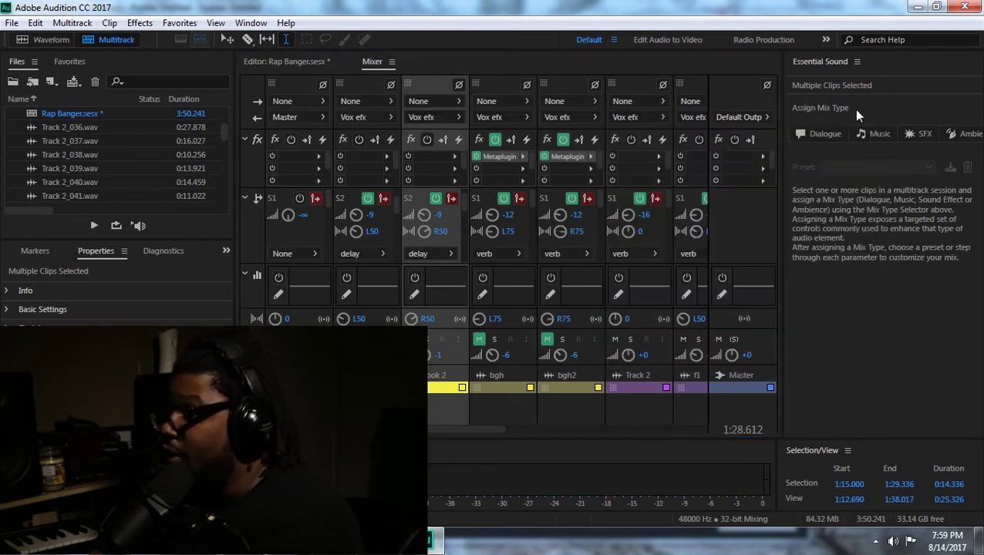
# Route the bgh track's second send to the delay bus.
pyautogui.click(522, 252)
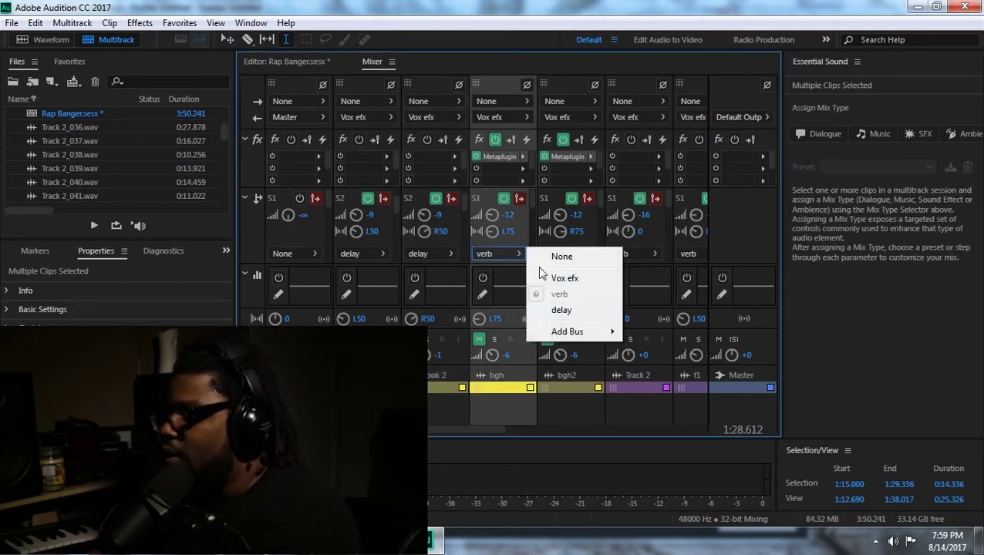
pyautogui.click(529, 197)
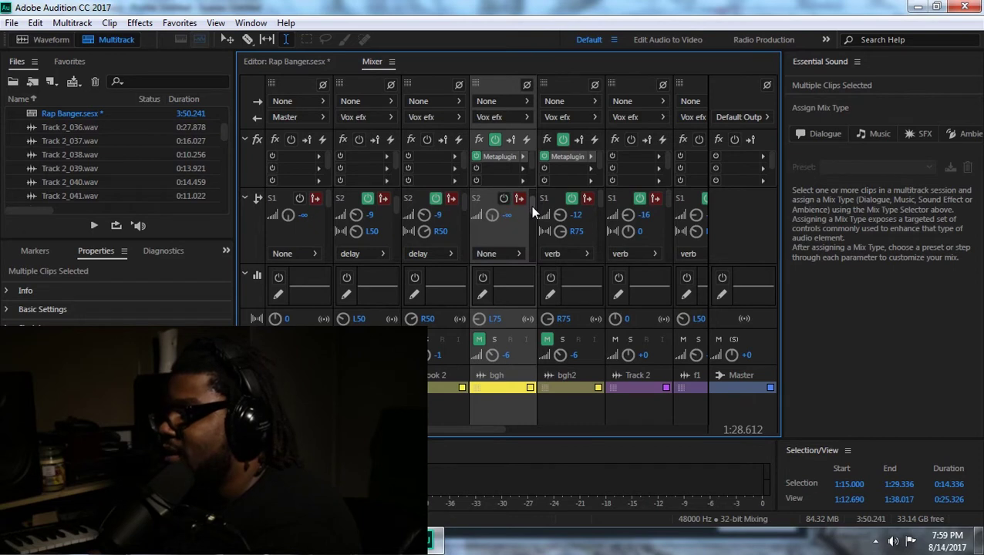
pyautogui.click(520, 253)
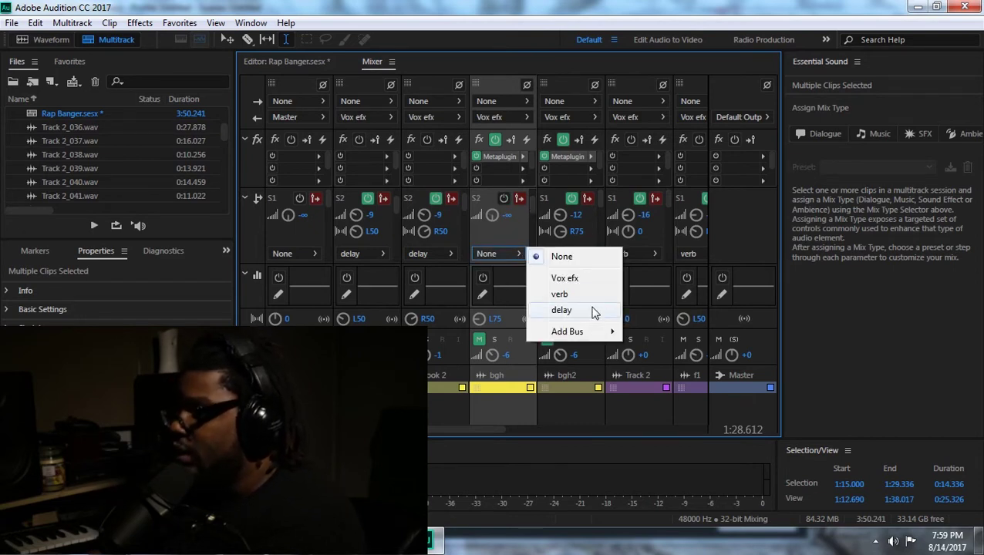
pyautogui.click(592, 309)
pyautogui.click(521, 253)
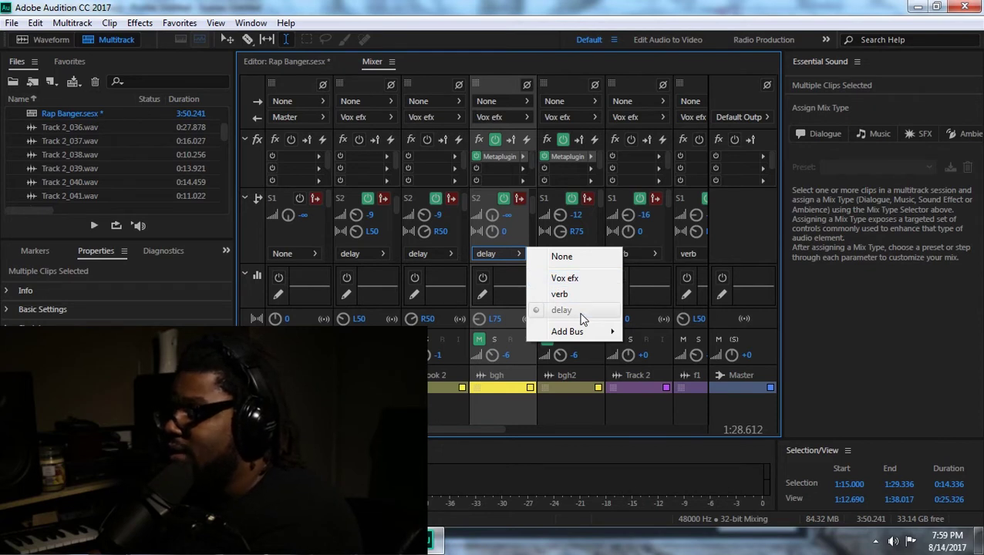
pyautogui.click(520, 232)
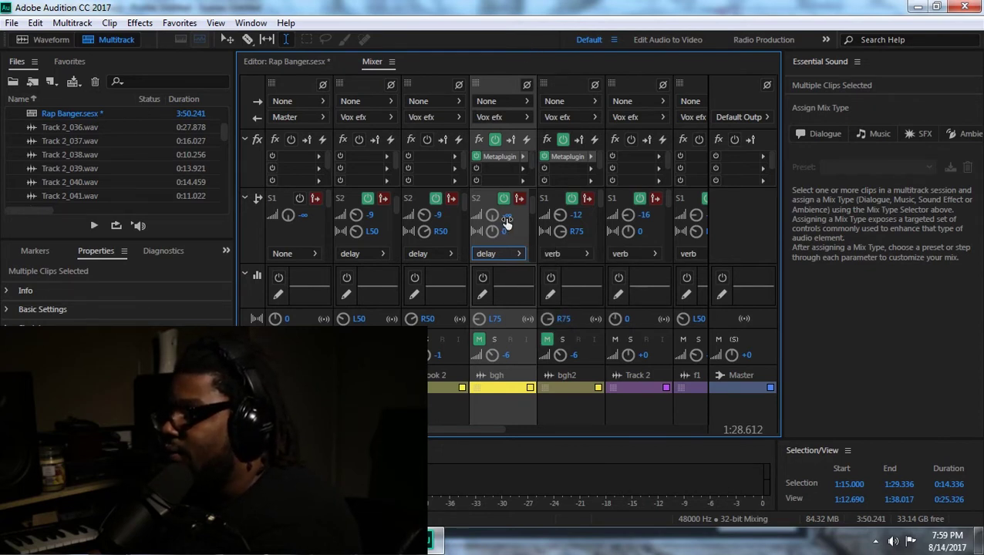
# Set the bgh track's delay send level to -9 dB and pan that send to L75.
pyautogui.click(509, 216)
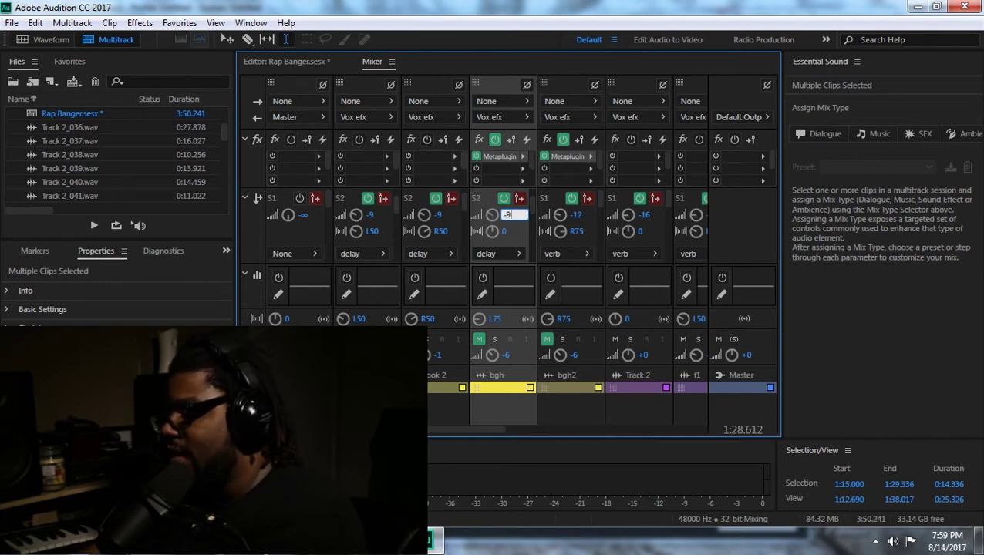
pyautogui.press('Return')
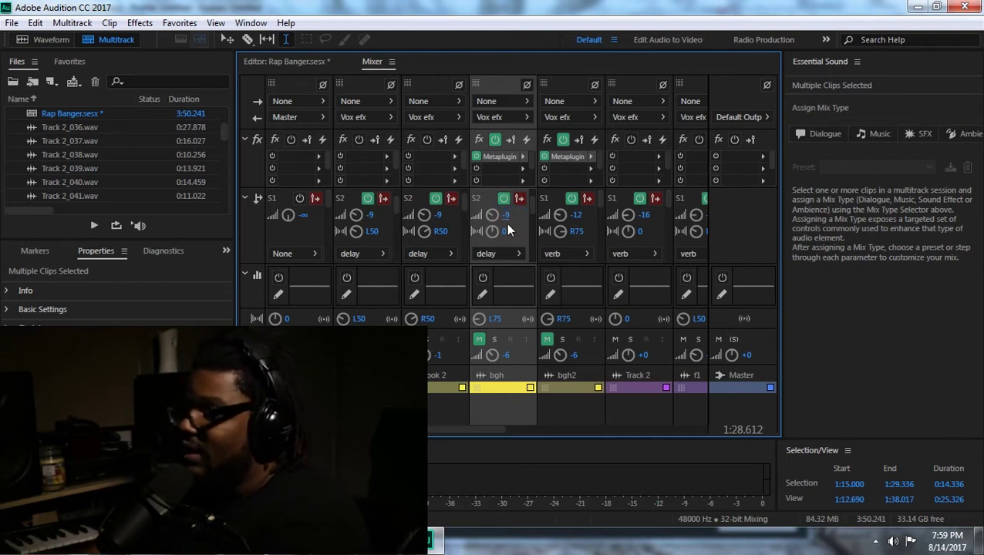
pyautogui.click(579, 216)
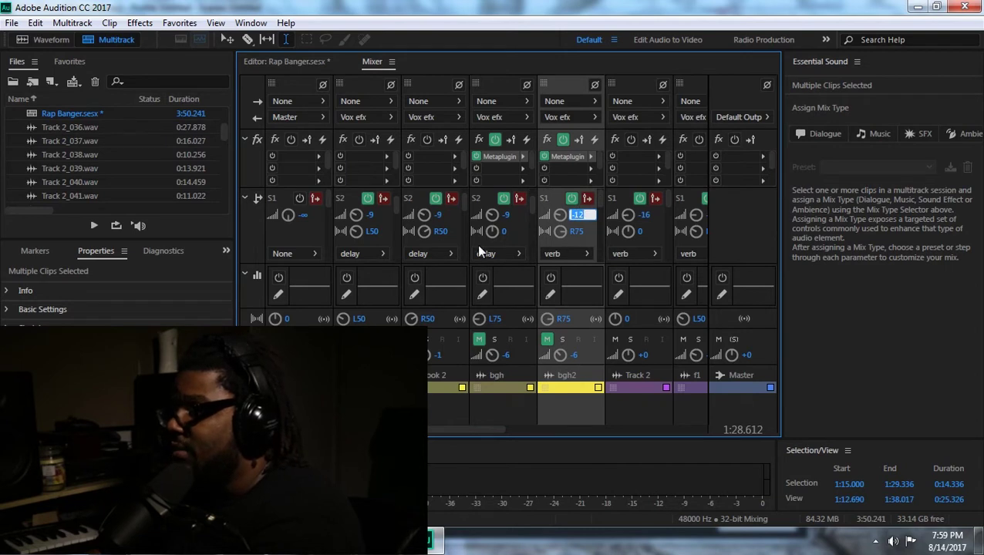
pyautogui.click(506, 230)
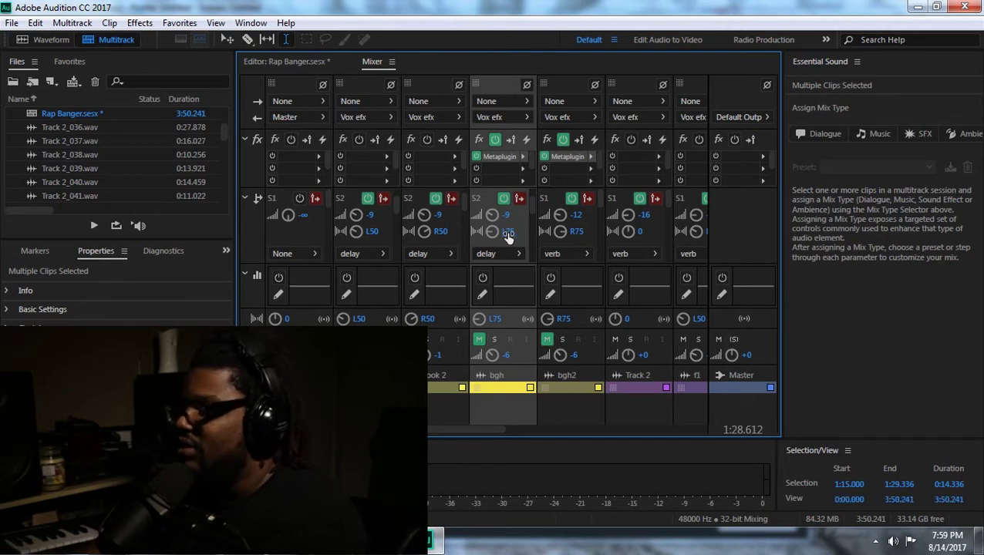
# Route the bgh2 track's second send to the delay bus at -9 dB and pan that send to R75.
pyautogui.click(599, 204)
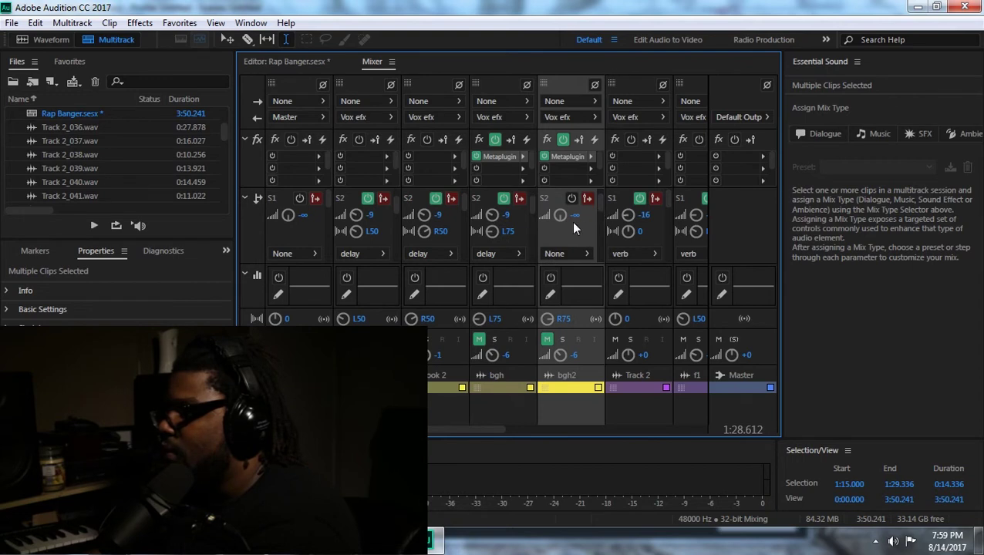
pyautogui.click(584, 255)
pyautogui.click(629, 310)
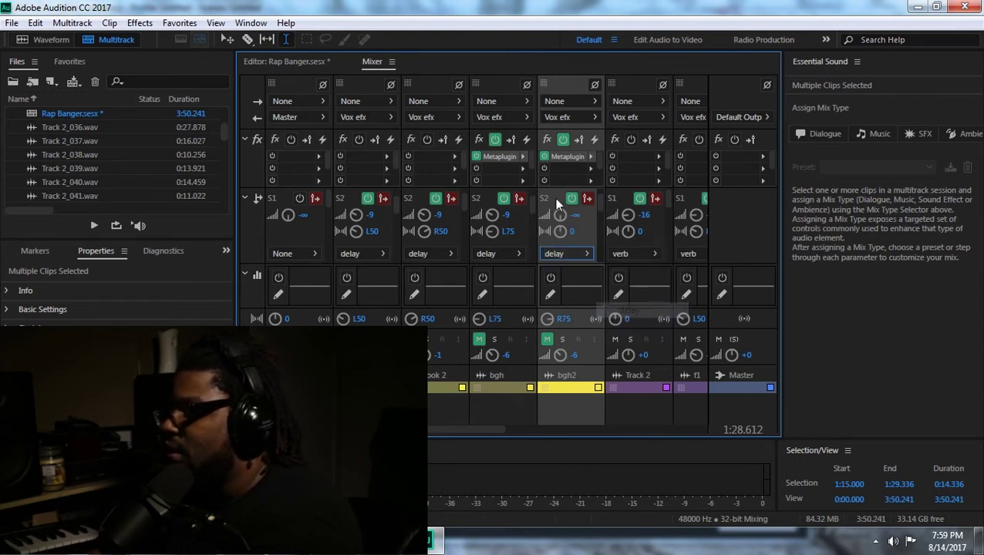
pyautogui.click(574, 214)
pyautogui.write('-')
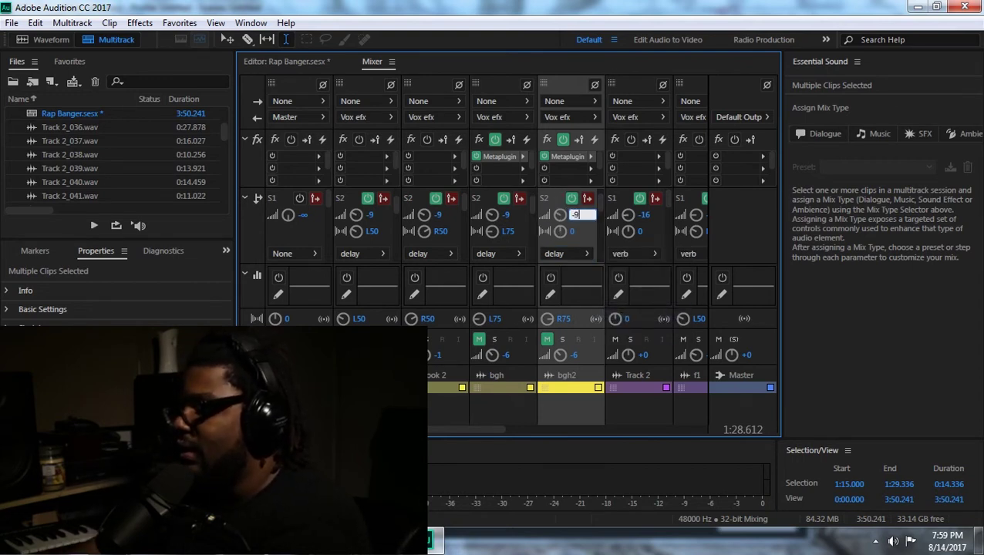
pyautogui.write('9')
pyautogui.press('Return')
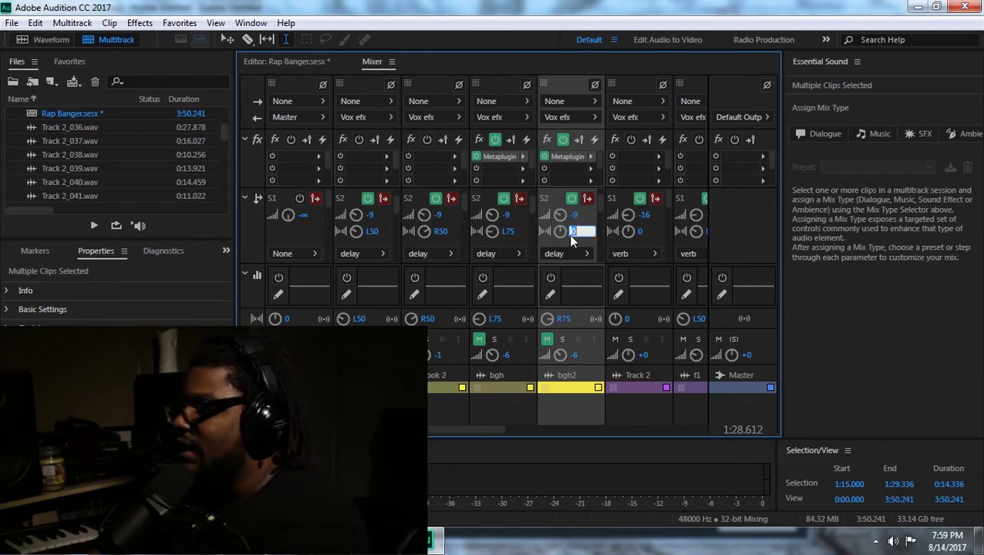
pyautogui.write('75')
pyautogui.press('Return')
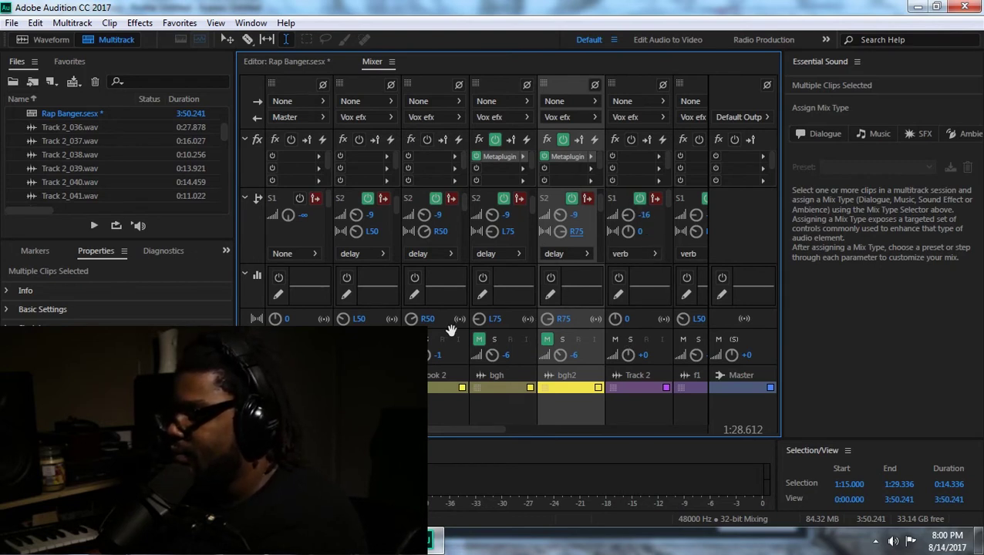
# Unmute the bgh and bgh2 tracks to hear them with their delay sends, and save the session.
pyautogui.click(479, 340)
pyautogui.click(548, 339)
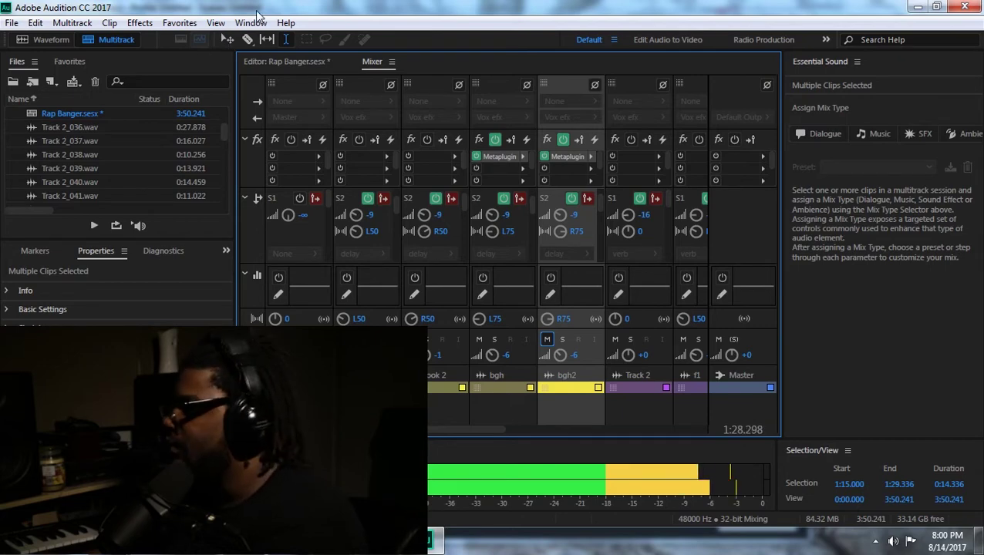
pyautogui.press('space')
pyautogui.click(11, 22)
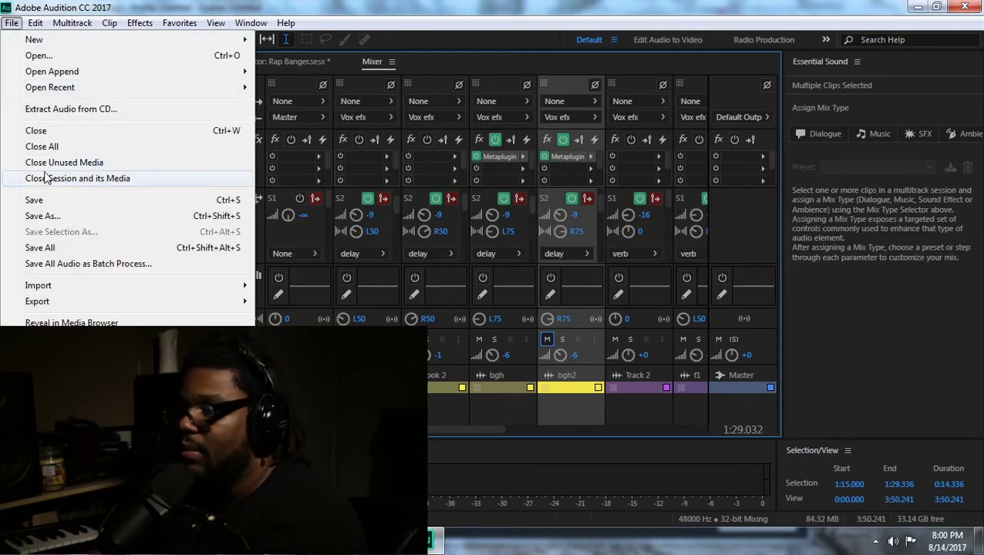
pyautogui.click(46, 200)
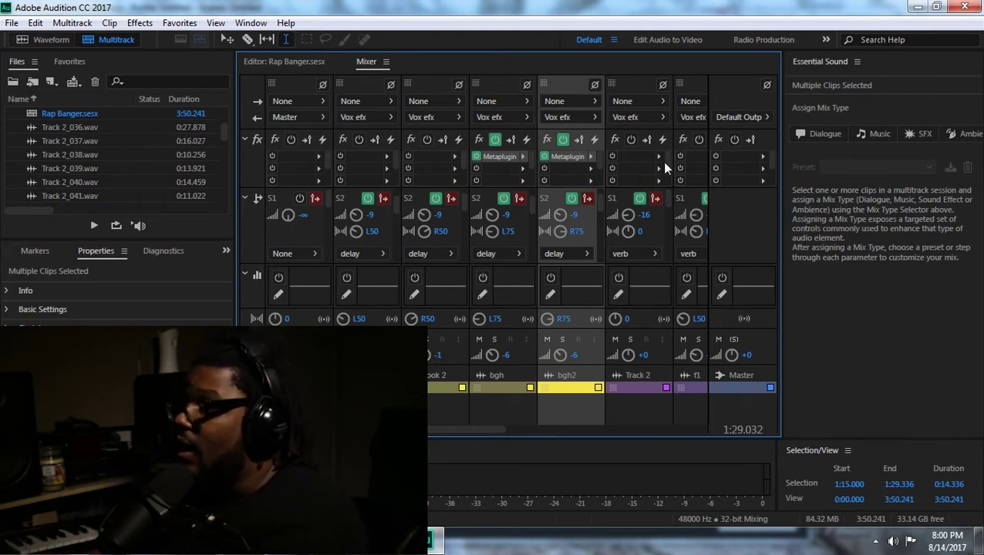
# Add a Tube-modeled Compressor after the Analog Delay in the delay bus's second effect slot.
pyautogui.moveTo(531, 432); pyautogui.dragTo(746, 428)
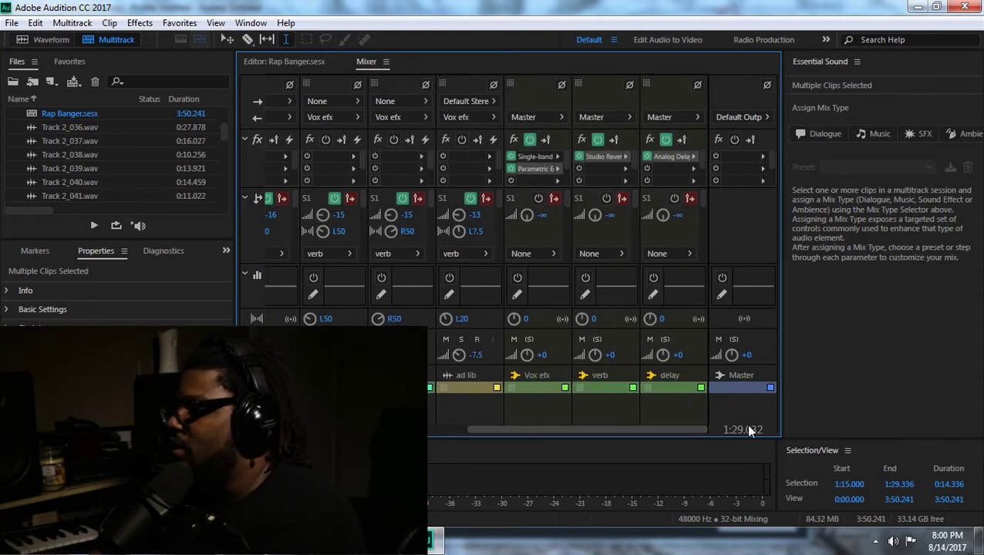
pyautogui.click(691, 167)
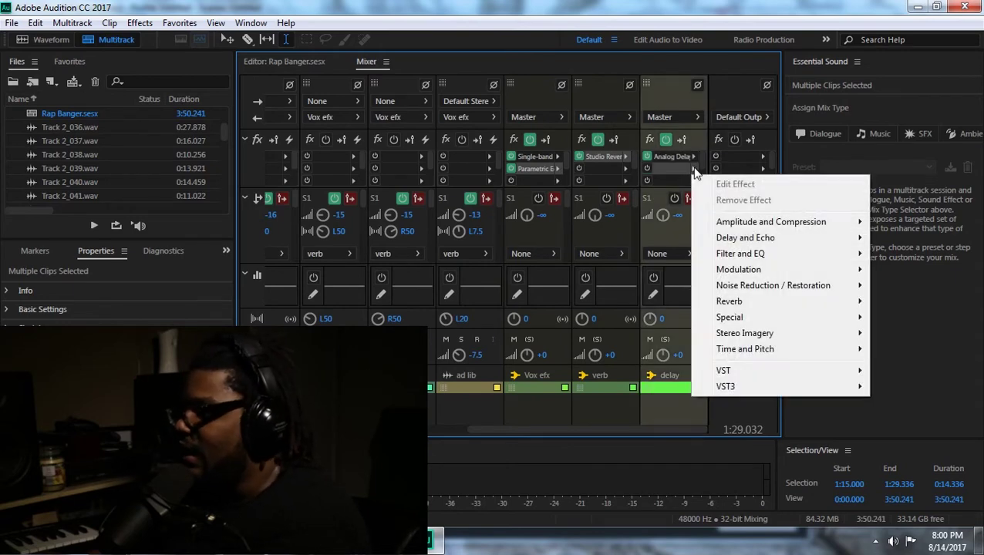
pyautogui.moveTo(819, 221)
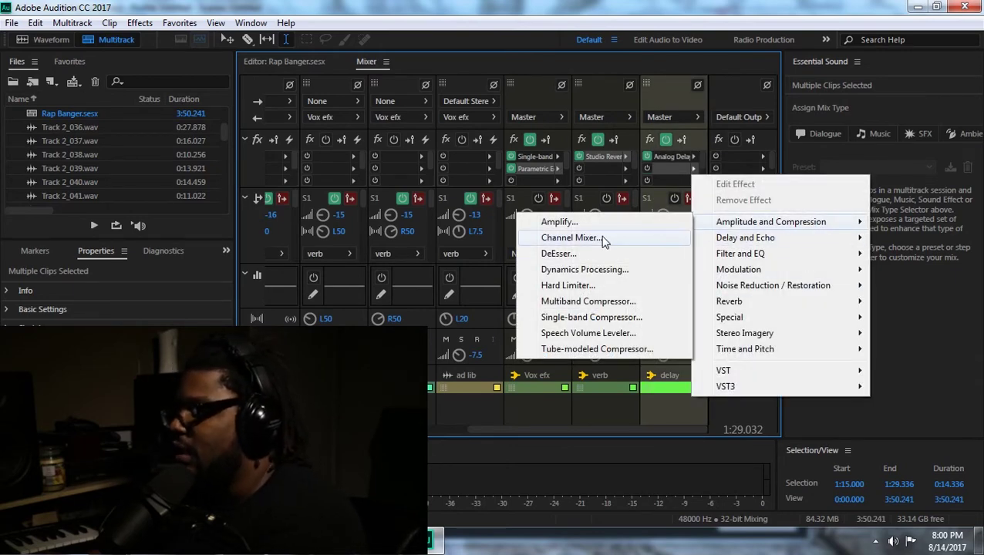
pyautogui.click(628, 349)
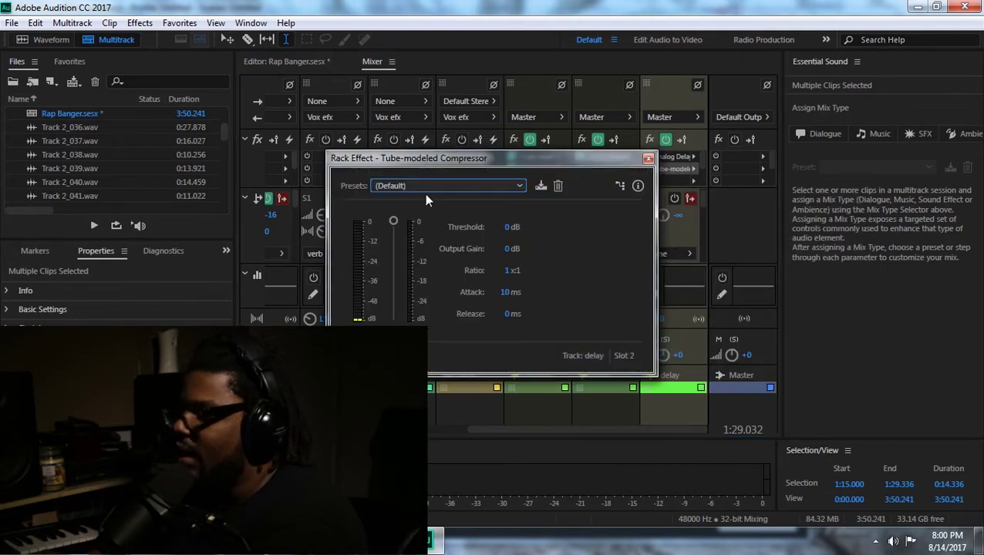
# Set the Tube-modeled Compressor's output gain to 2 dB and its ratio to 4:1 while the selected range plays.
pyautogui.press('space')
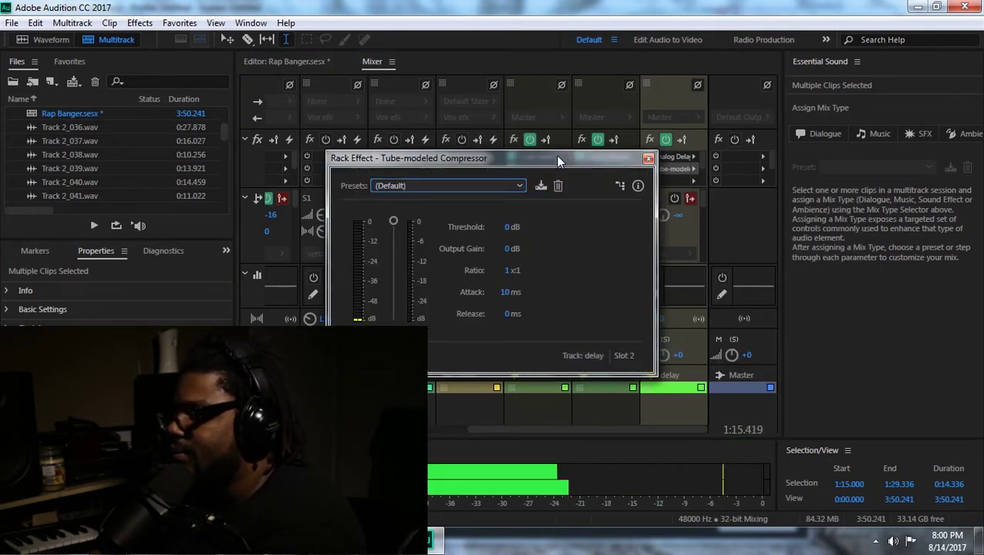
pyautogui.click(506, 247)
pyautogui.write('2')
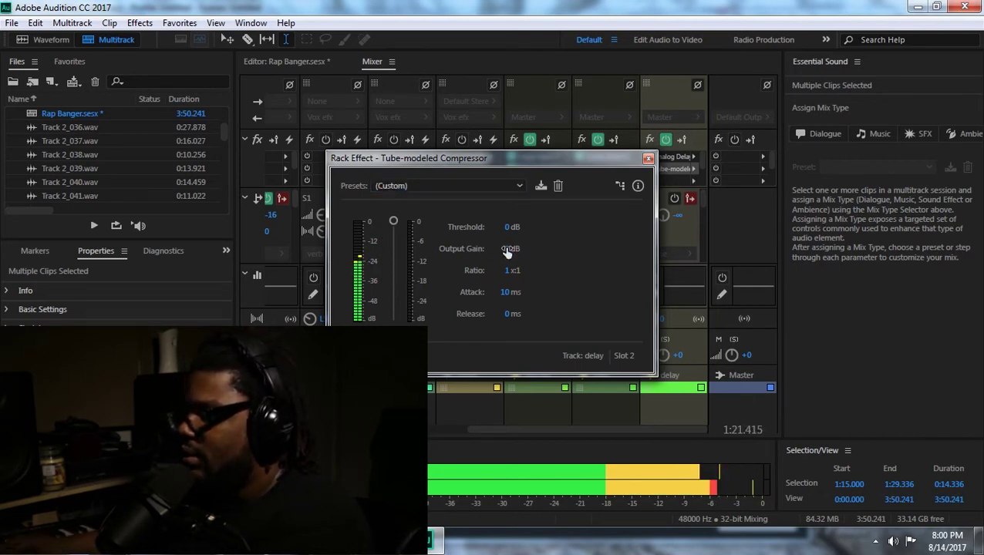
pyautogui.press('Return')
pyautogui.click(508, 272)
pyautogui.write('6')
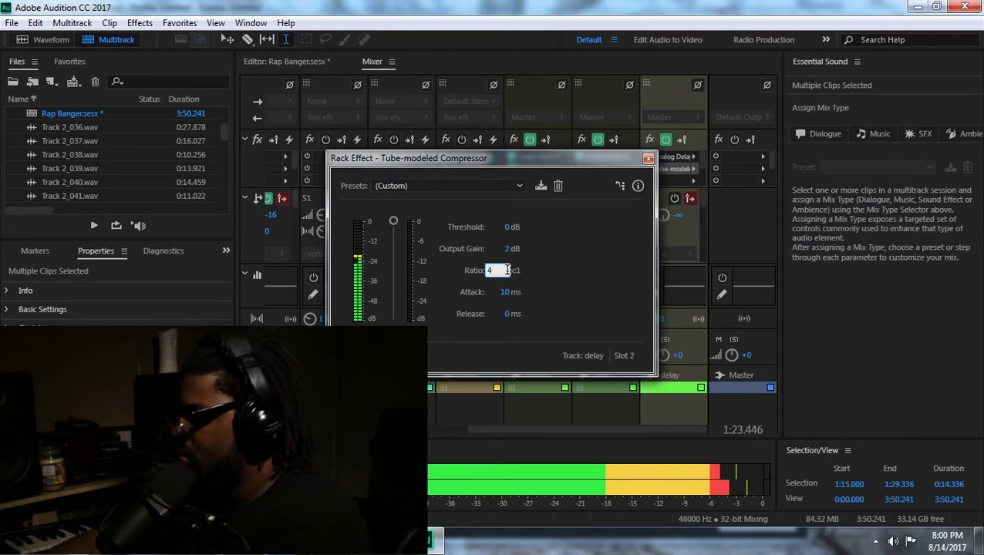
pyautogui.press('Return')
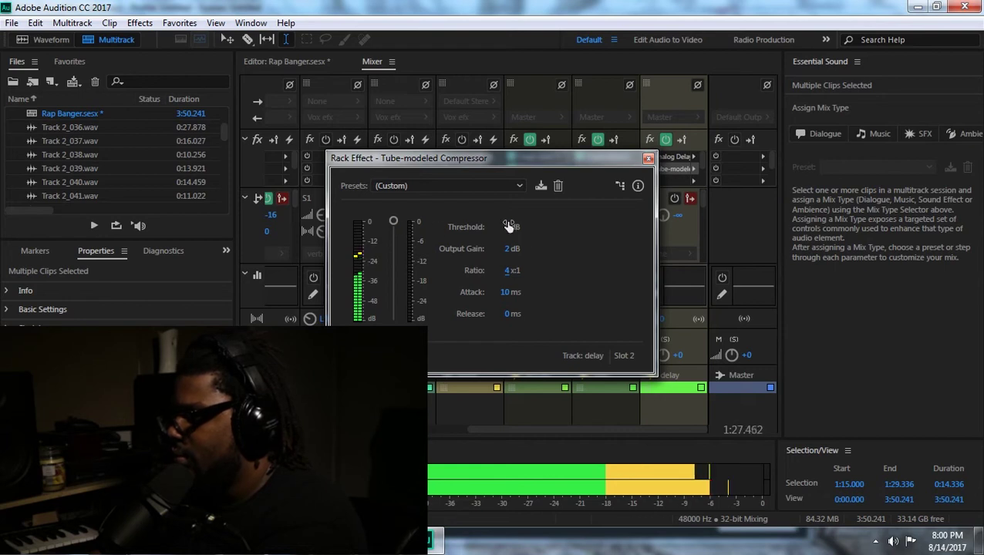
# Lower the compressor's threshold to -15.1 dB and raise its output gain to 6 dB.
pyautogui.moveTo(510, 226); pyautogui.dragTo(509, 252)
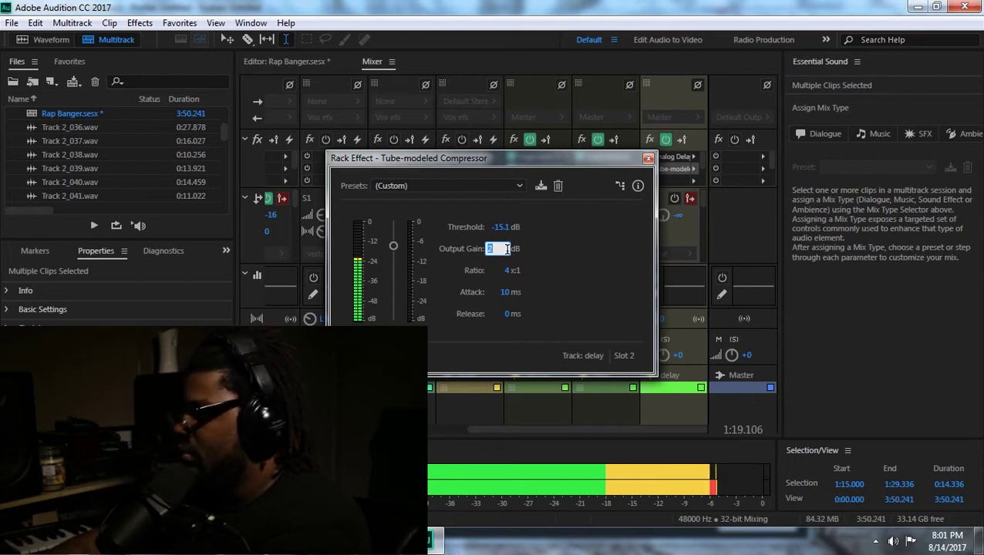
pyautogui.write('6')
pyautogui.press('Return')
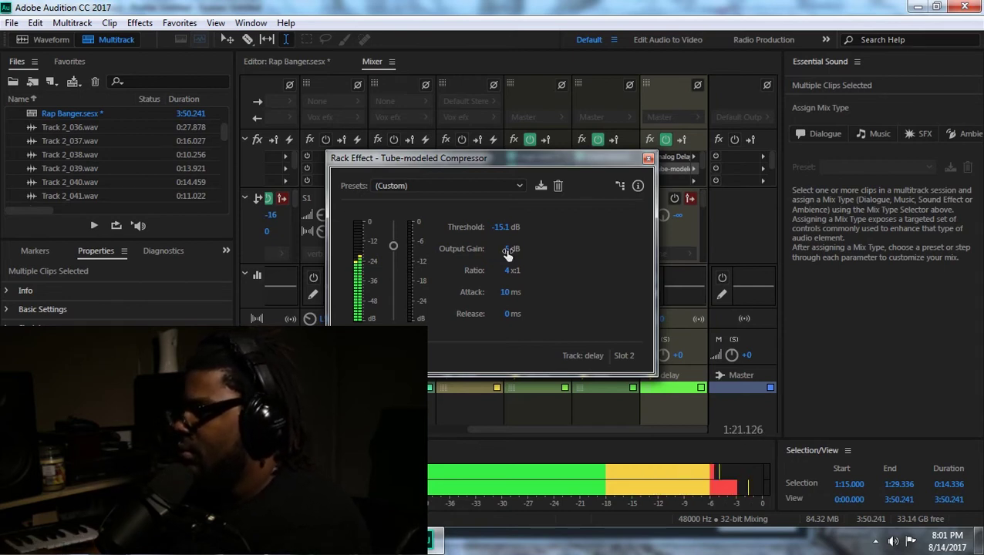
# Close the Tube-modeled Compressor window and save the session.
pyautogui.click(647, 160)
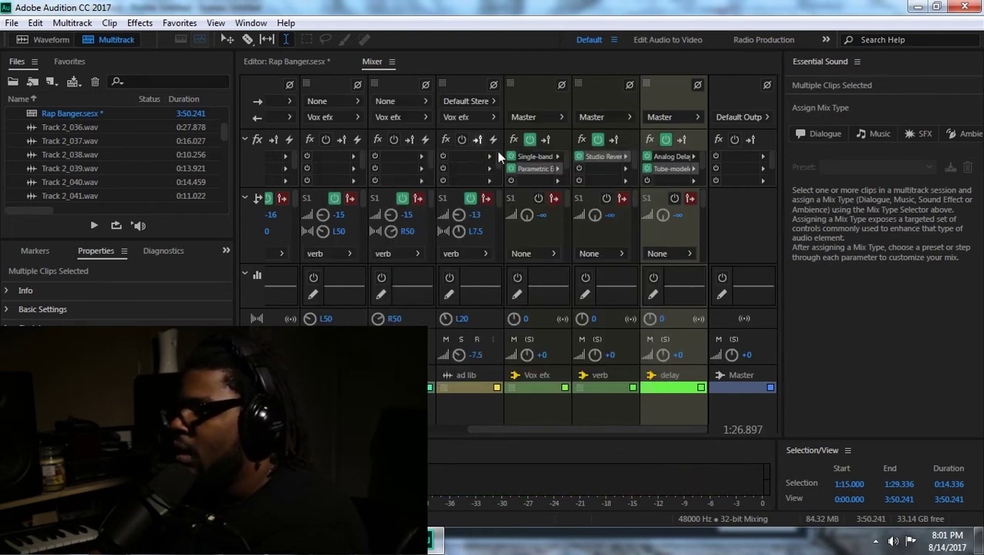
pyautogui.click(12, 22)
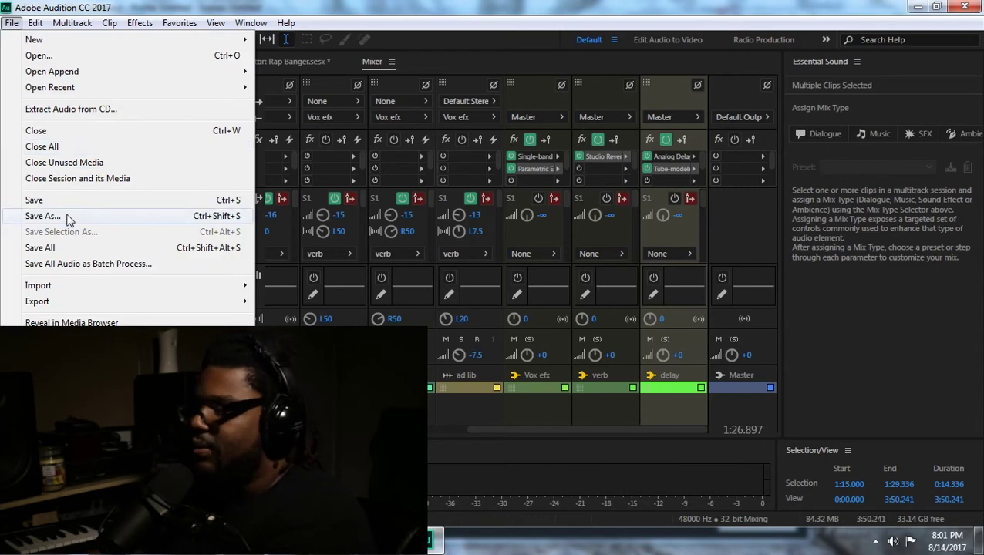
pyautogui.click(71, 207)
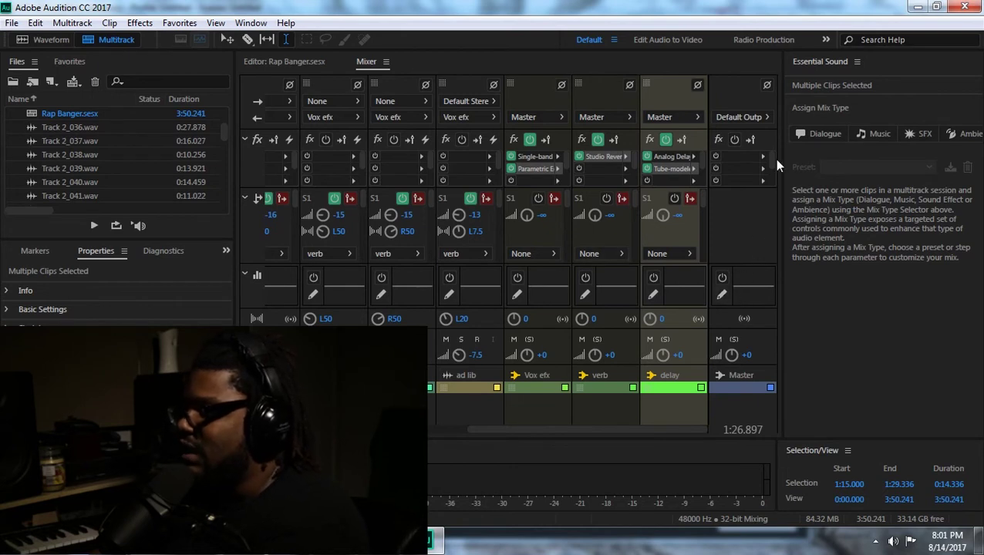
# Listen to the selected range with the compressed delay bus and save the session again during playback.
pyautogui.press('space')
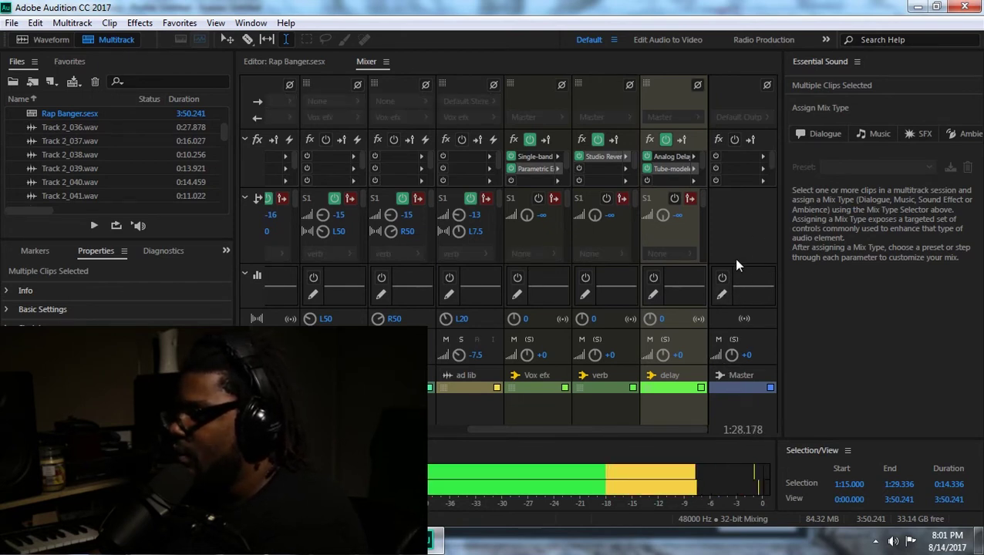
pyautogui.press('space')
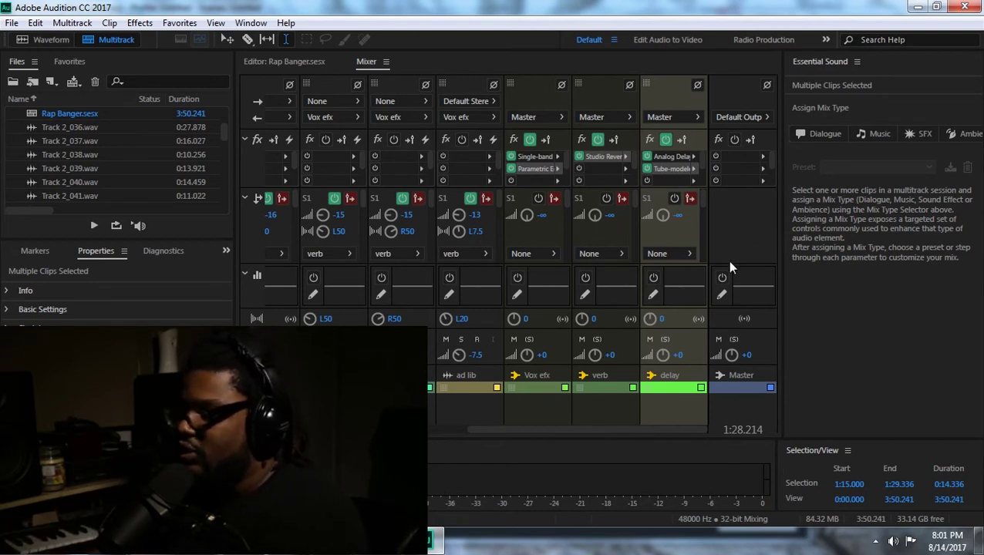
pyautogui.press('space')
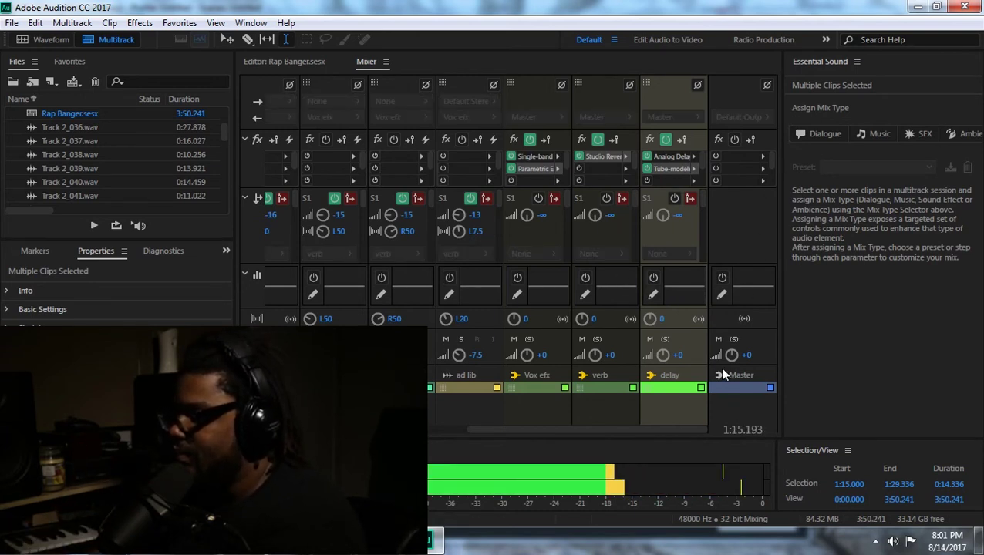
pyautogui.click(8, 21)
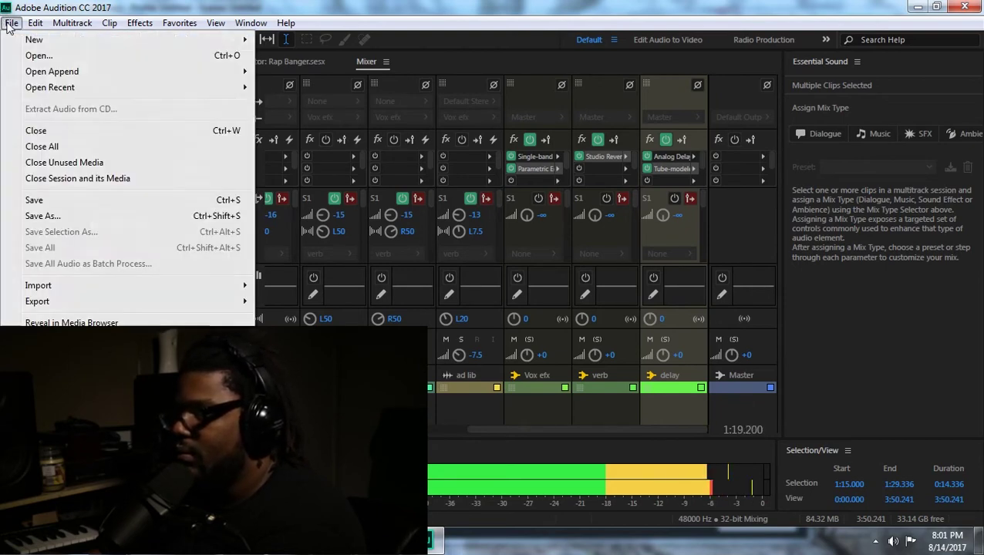
pyautogui.click(51, 198)
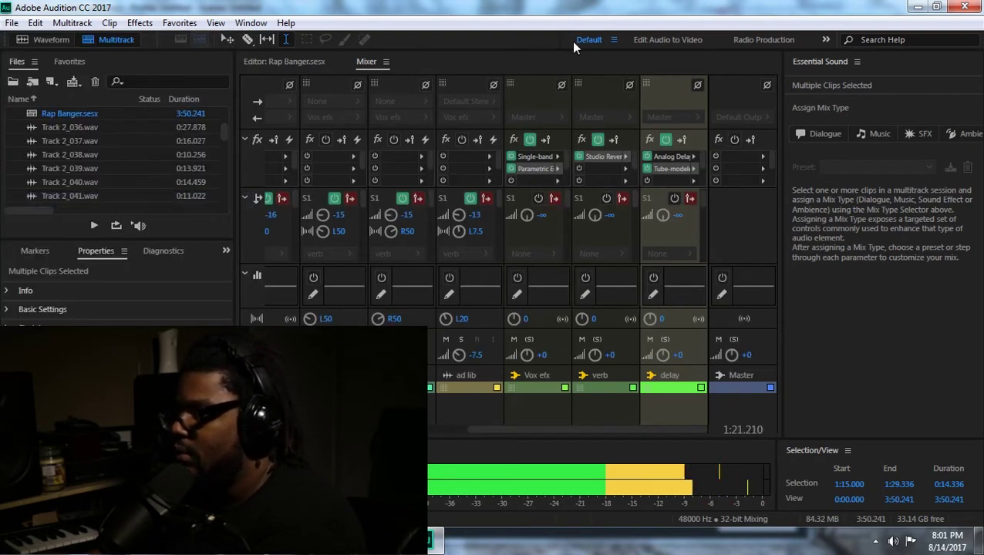
# Stop playback and bring the Track 2, f1 and f2 clips into closer view in the multitrack editor.
pyautogui.press('space')
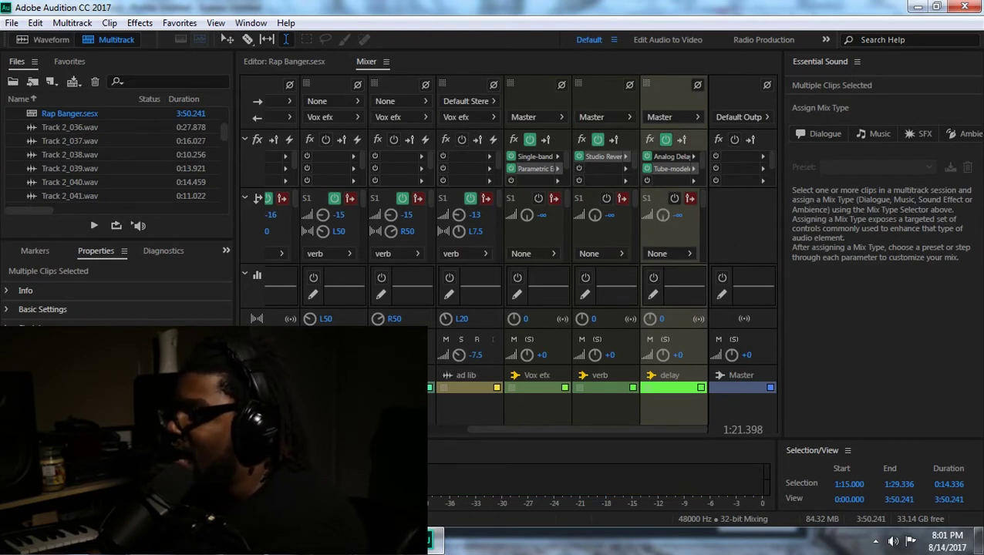
pyautogui.moveTo(513, 430); pyautogui.dragTo(489, 434)
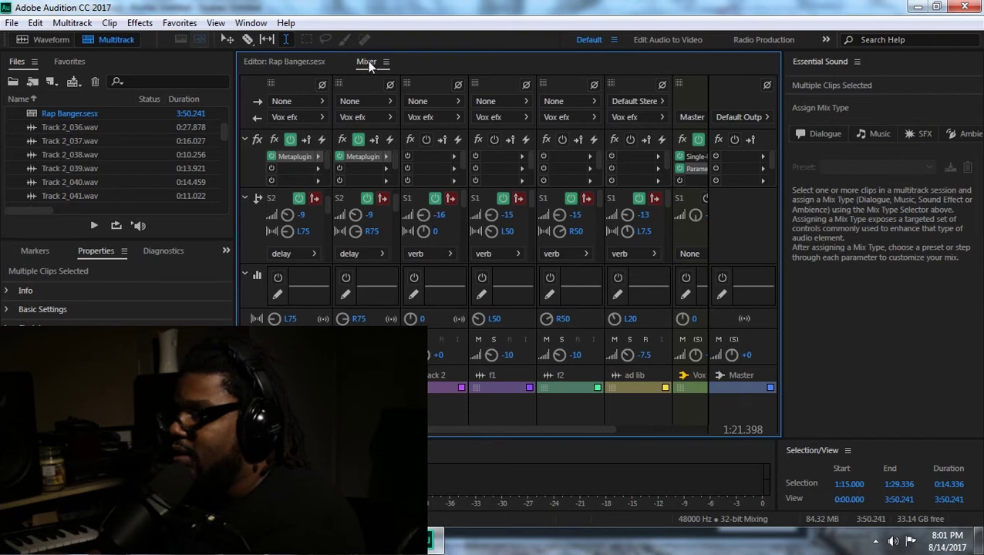
pyautogui.click(320, 62)
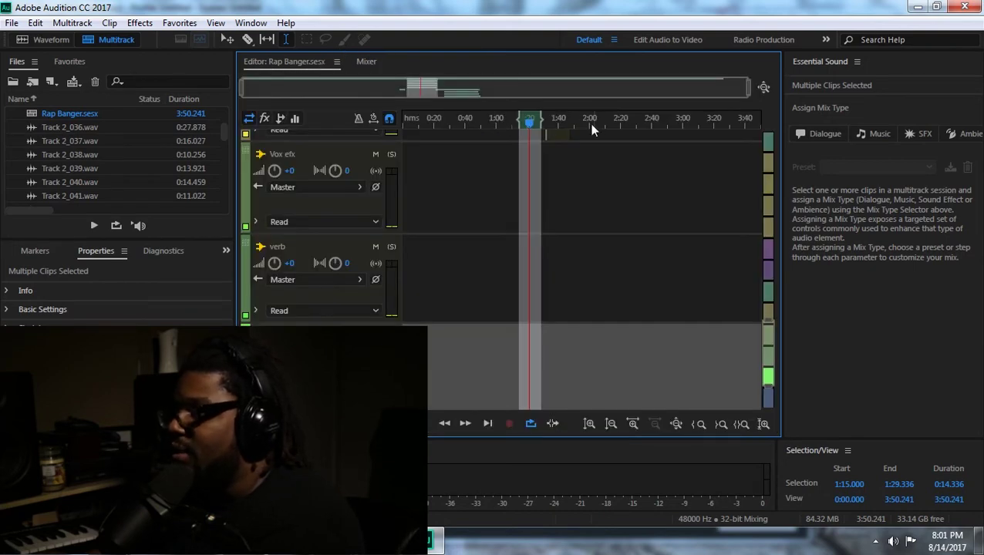
pyautogui.moveTo(767, 355); pyautogui.dragTo(766, 262)
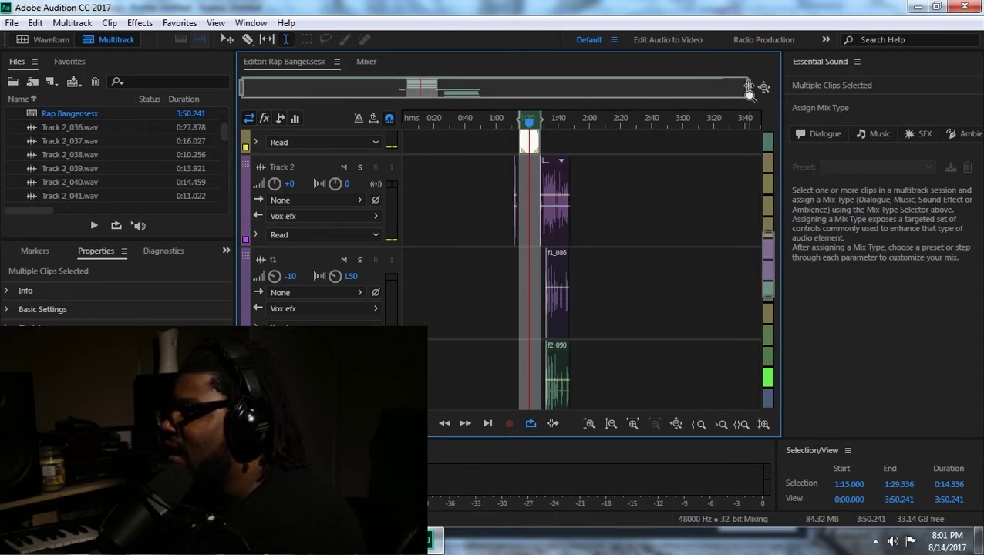
pyautogui.scroll(4, 463, 87)
pyautogui.moveTo(463, 87); pyautogui.dragTo(528, 87)
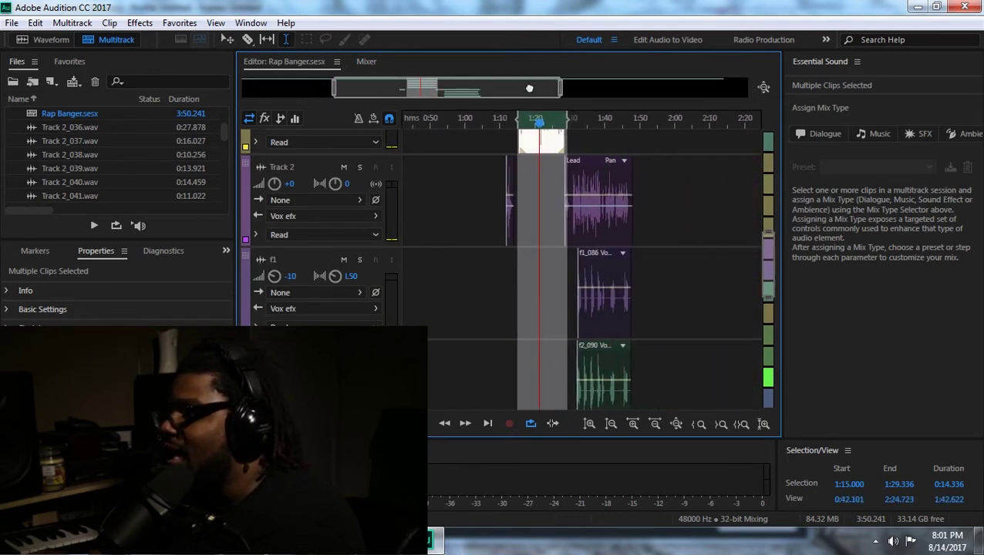
# Clear the time selection, listen to the Track 2, f1 and f2 section from 1:30 with the mixer open, and stop playback.
pyautogui.click(563, 126)
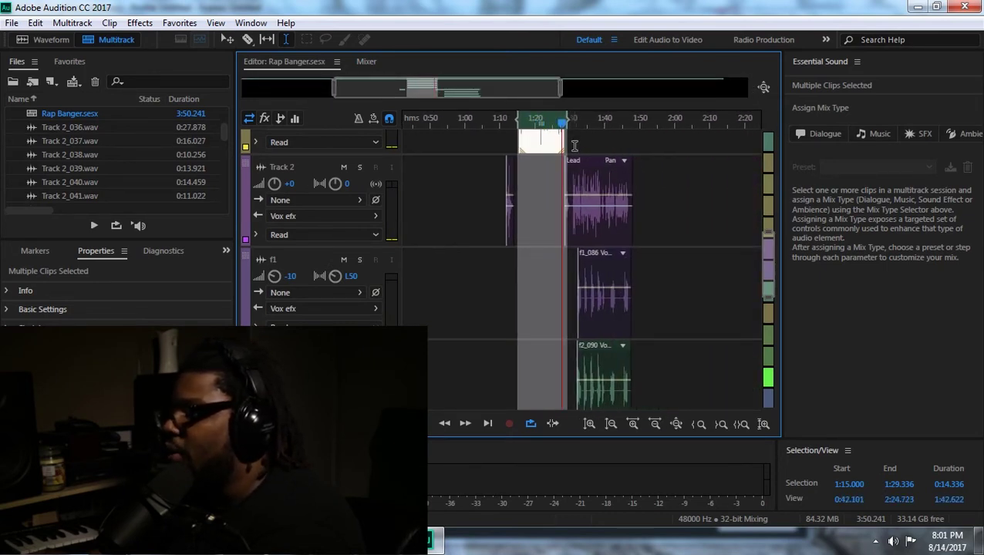
pyautogui.click(572, 129)
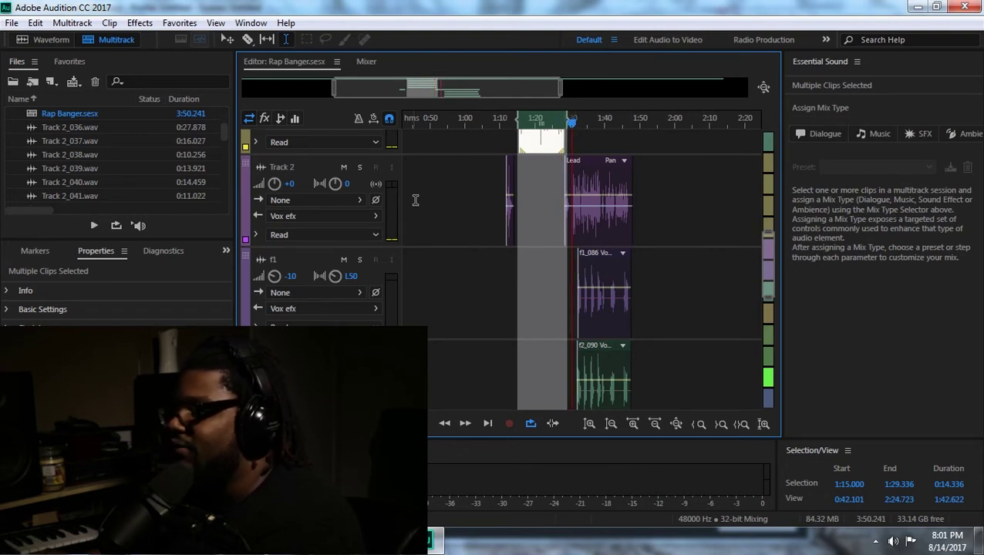
pyautogui.press('space')
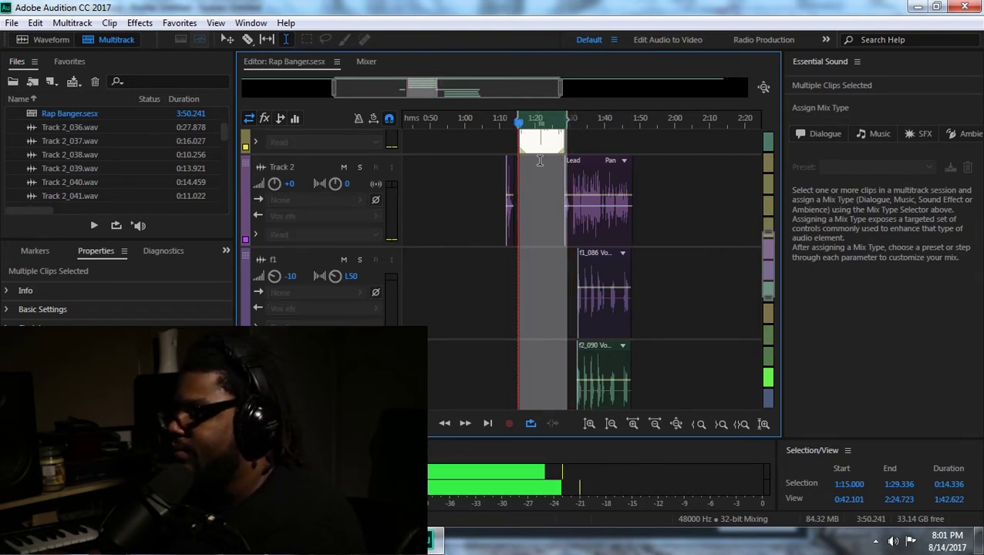
pyautogui.press('space')
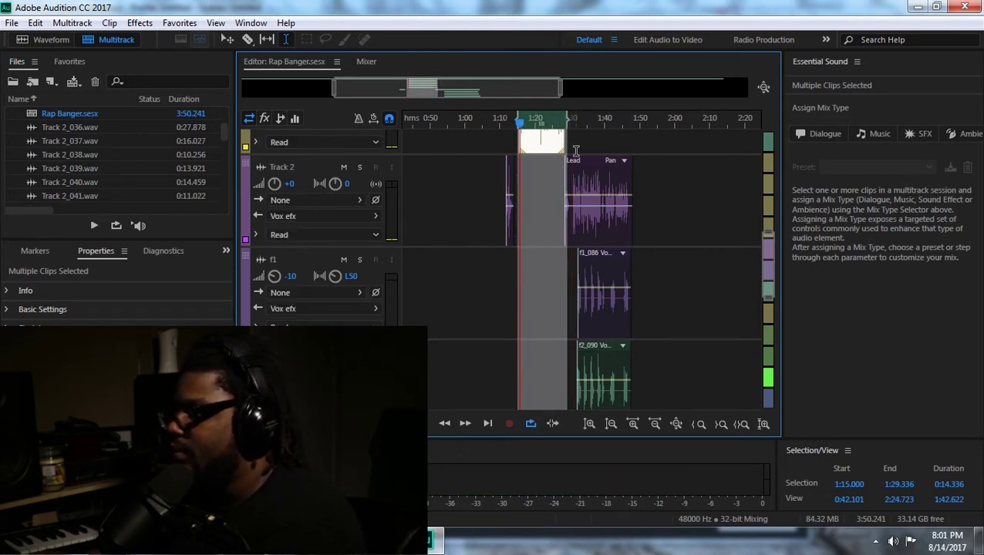
pyautogui.click(572, 293)
pyautogui.press('space')
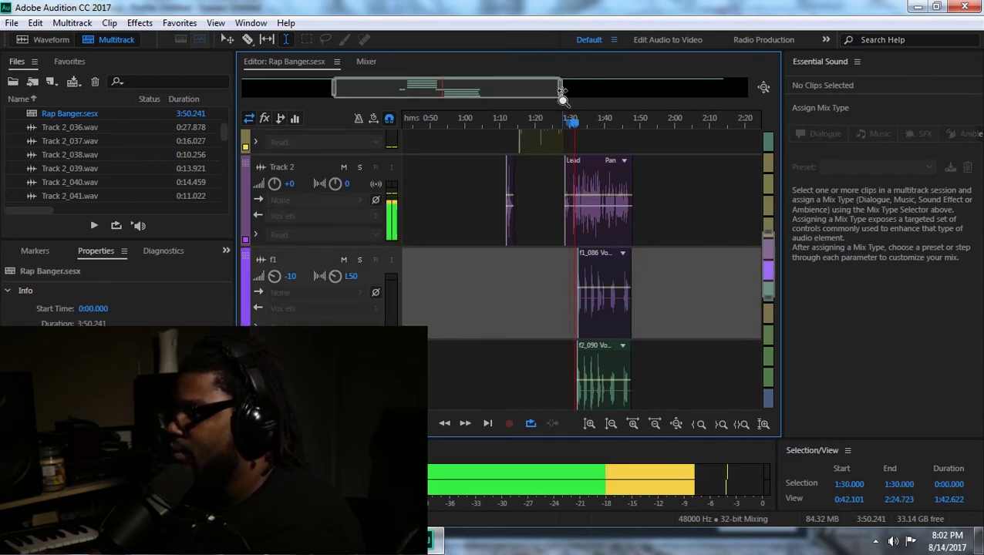
pyautogui.scroll(3, 563, 93)
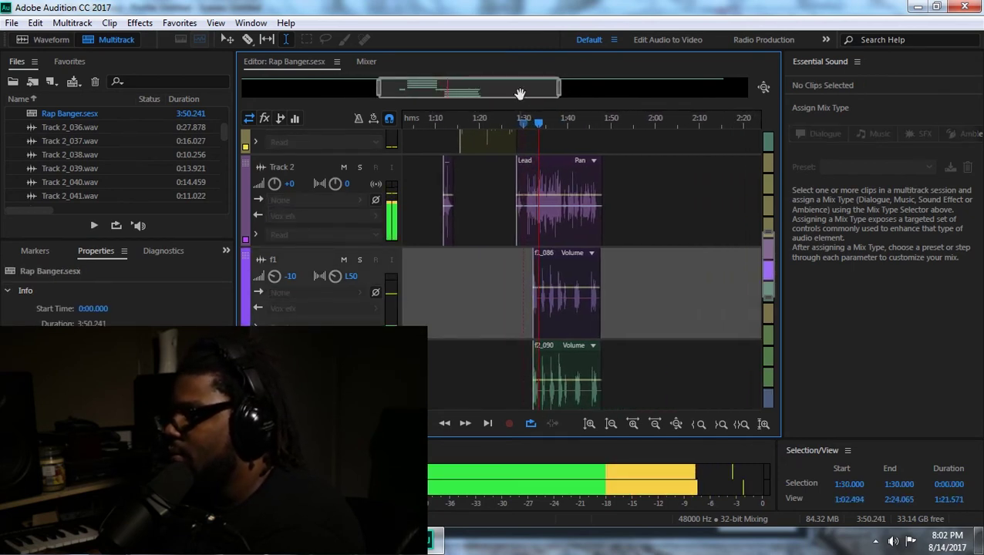
pyautogui.click(365, 61)
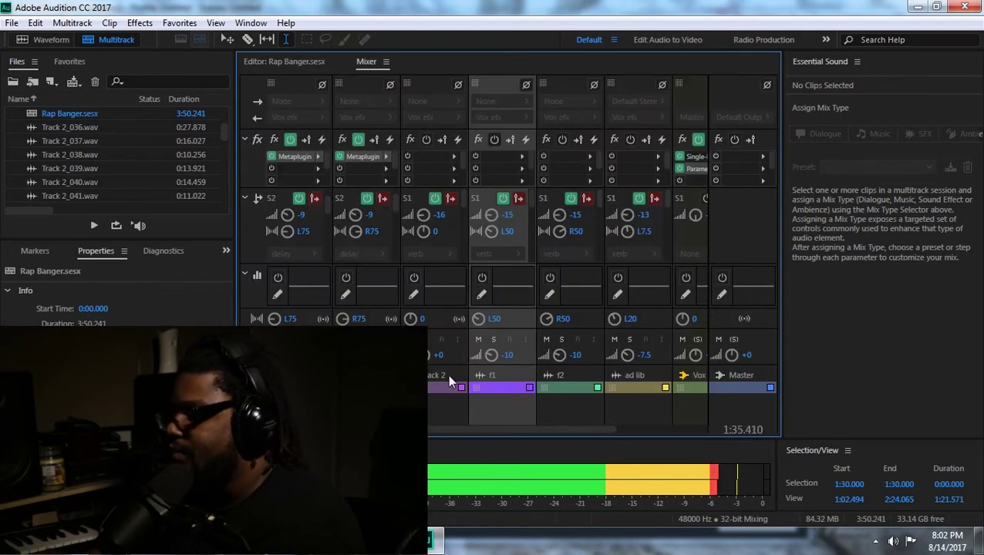
pyautogui.moveTo(507, 429); pyautogui.dragTo(580, 429)
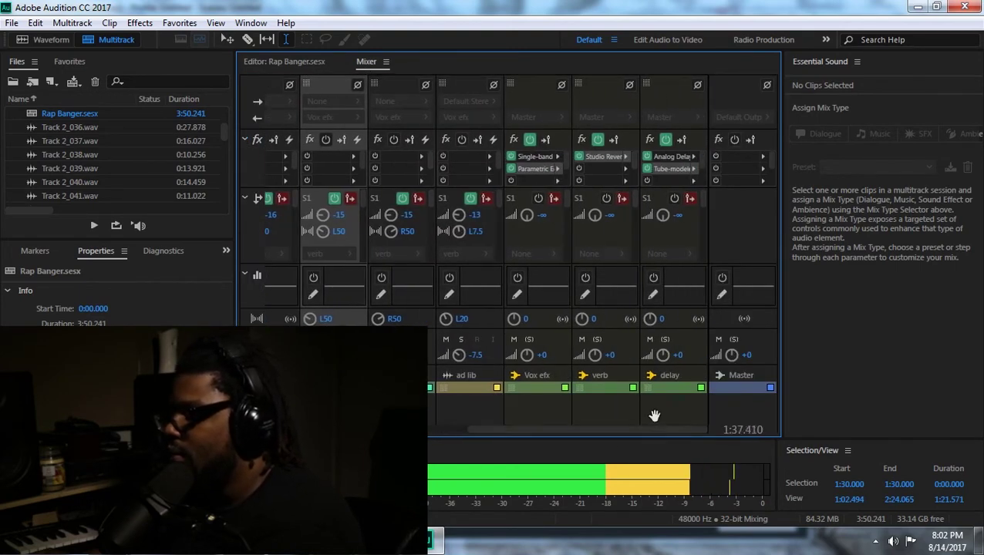
pyautogui.press('space')
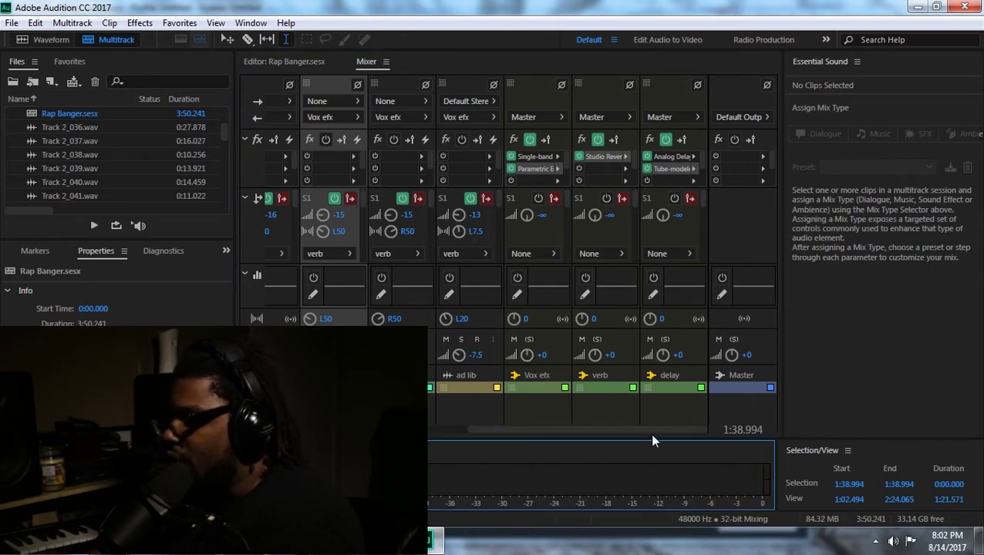
# Rename Track 2 as "lead" in the mixer.
pyautogui.hscroll(-1, 623, 432)
pyautogui.moveTo(622, 432); pyautogui.dragTo(537, 429)
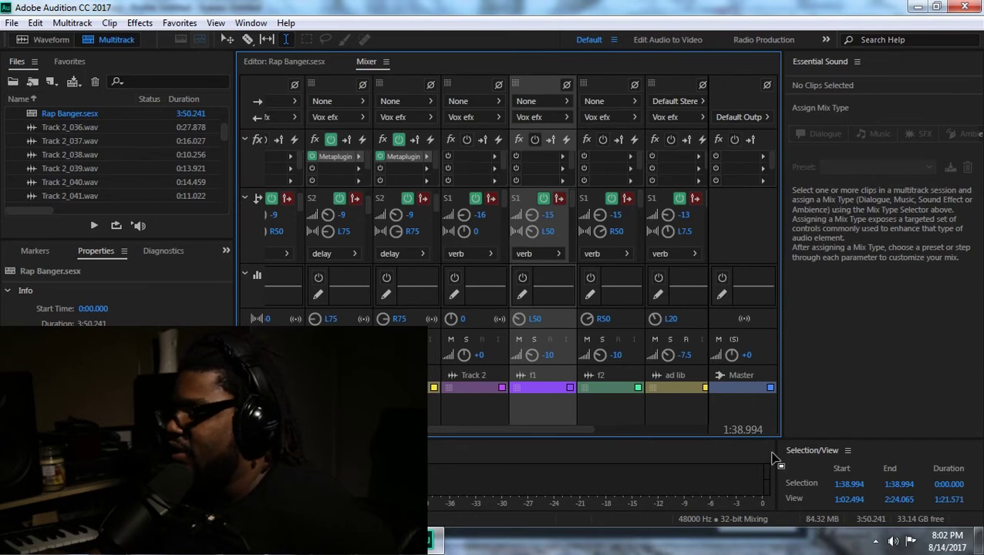
pyautogui.hscroll(3, 528, 432)
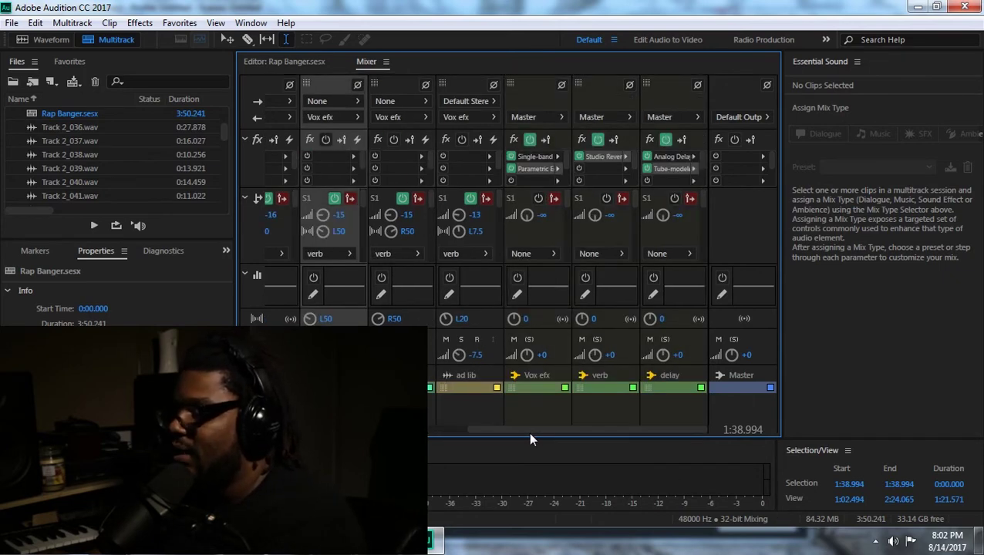
pyautogui.hscroll(-3, 528, 432)
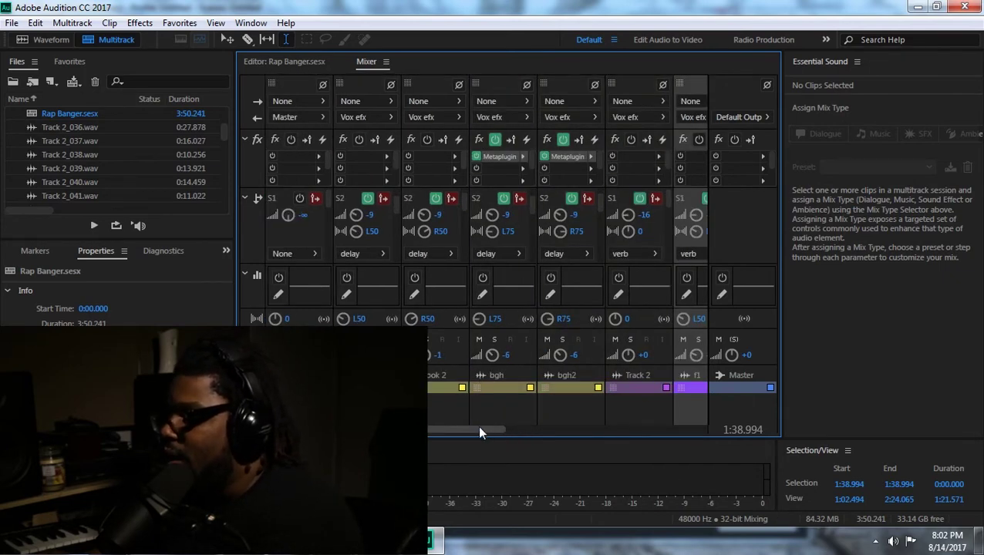
pyautogui.hscroll(2, 479, 431)
pyautogui.hscroll(1, 460, 374)
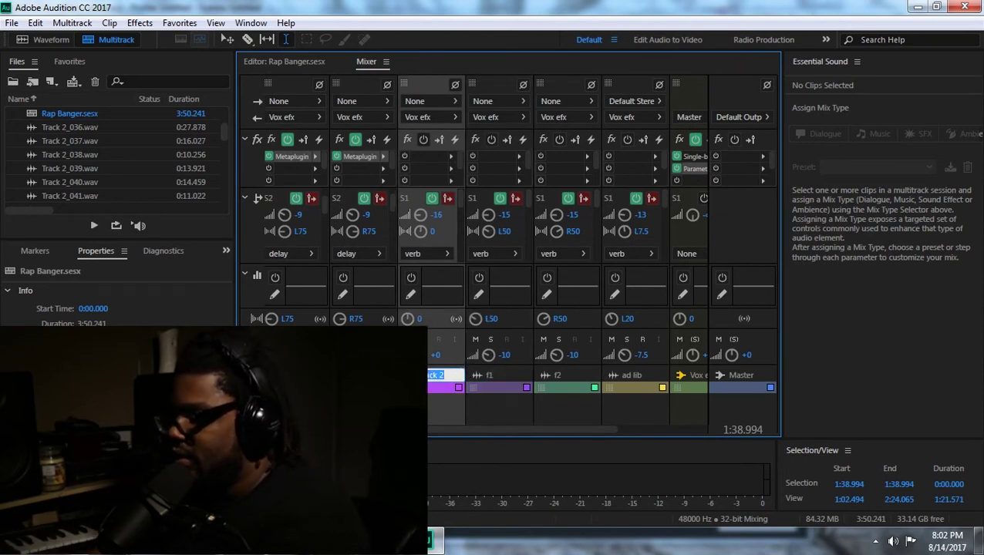
pyautogui.write('d')
pyautogui.press('Return')
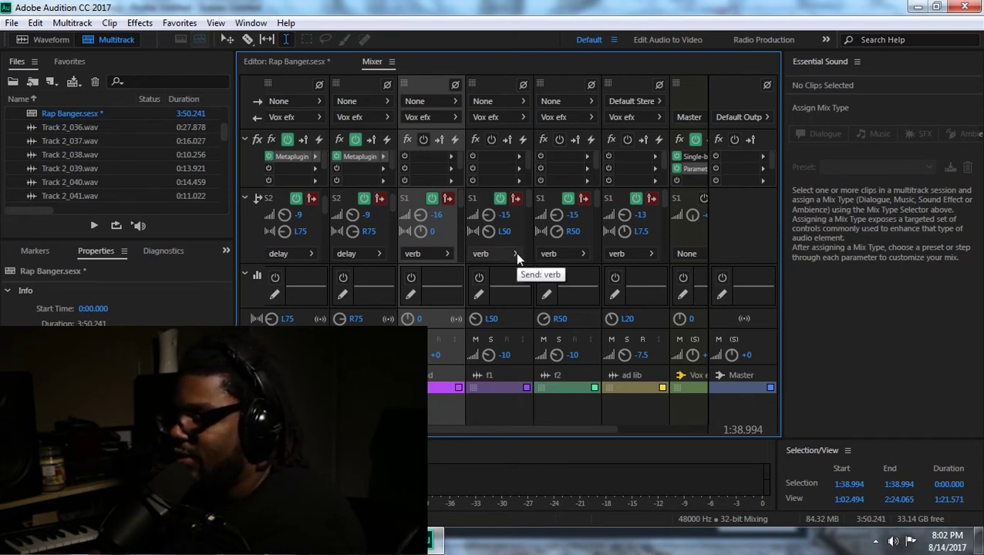
# Route the second send of the f1 and f2 tracks to the delay bus.
pyautogui.click(526, 202)
pyautogui.scroll(-1, 529, 208)
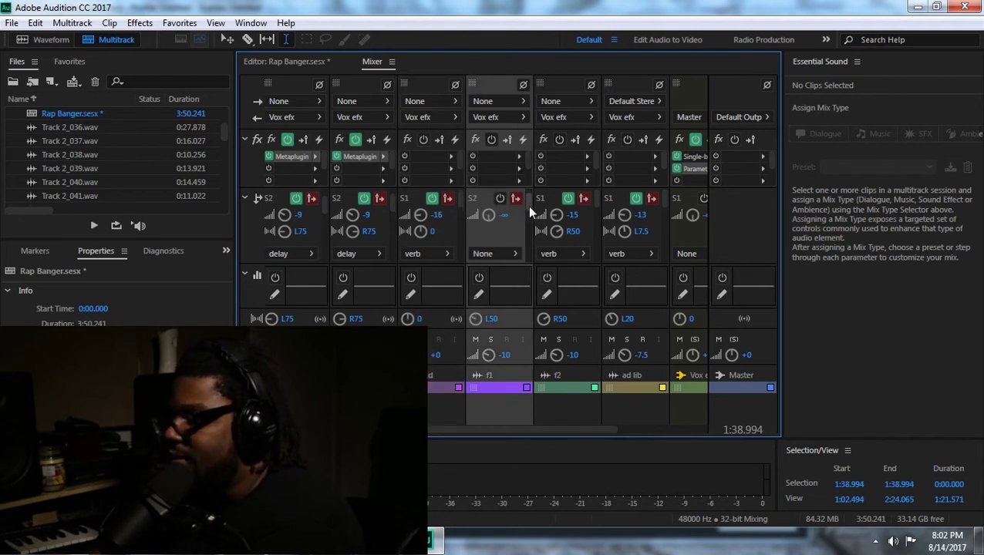
pyautogui.click(516, 254)
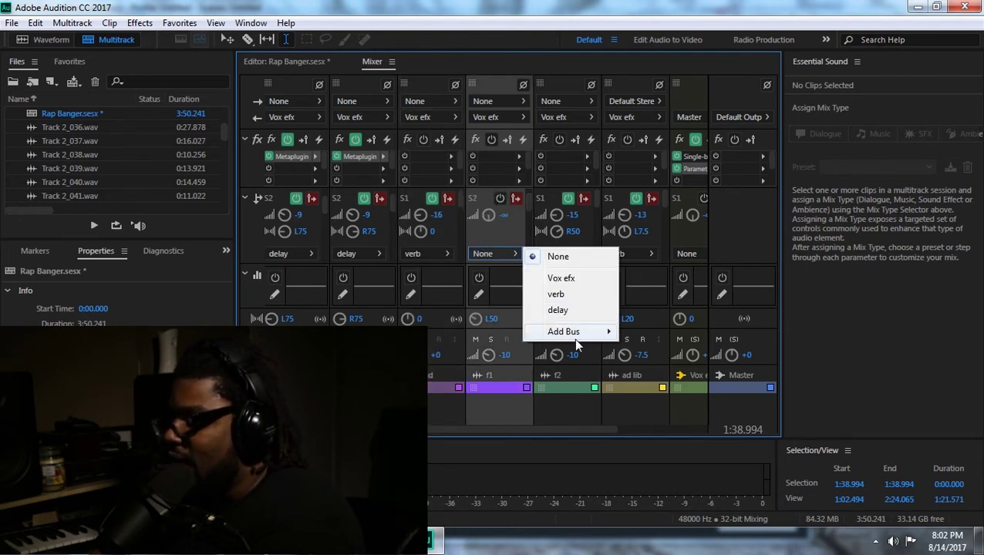
pyautogui.click(558, 309)
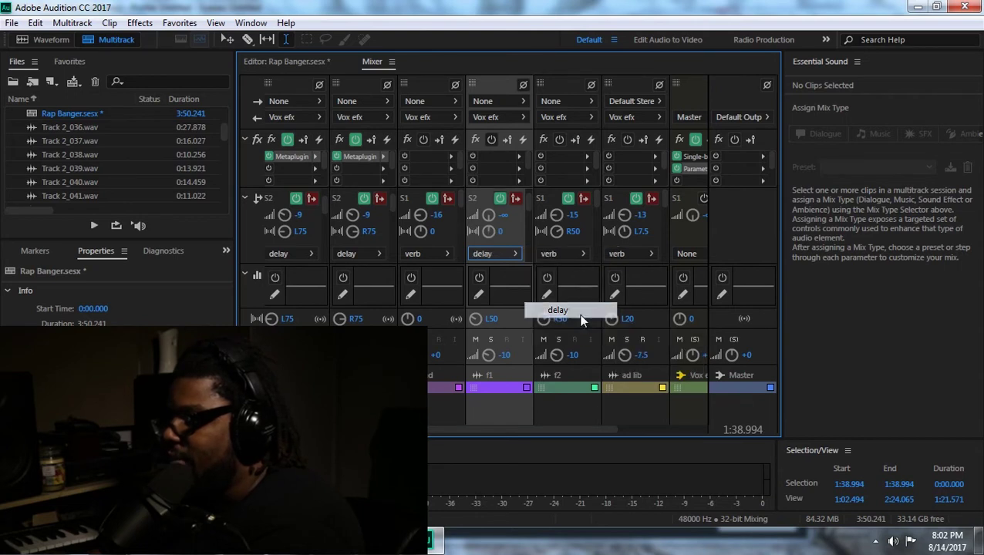
pyautogui.scroll(-1, 594, 202)
pyautogui.click(585, 254)
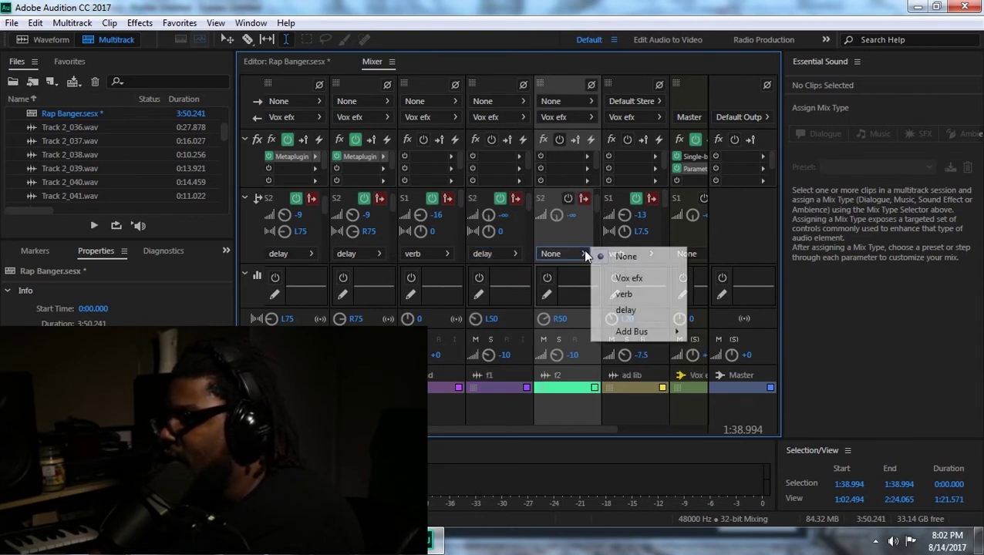
pyautogui.click(647, 311)
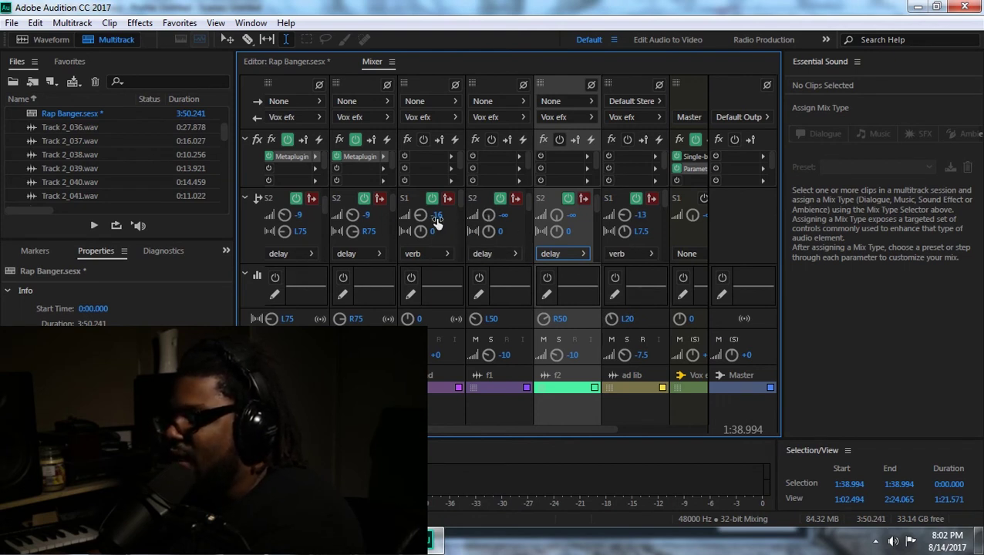
# Set the delay send level of both the f1 and f2 tracks to -12 dB.
pyautogui.click(502, 215)
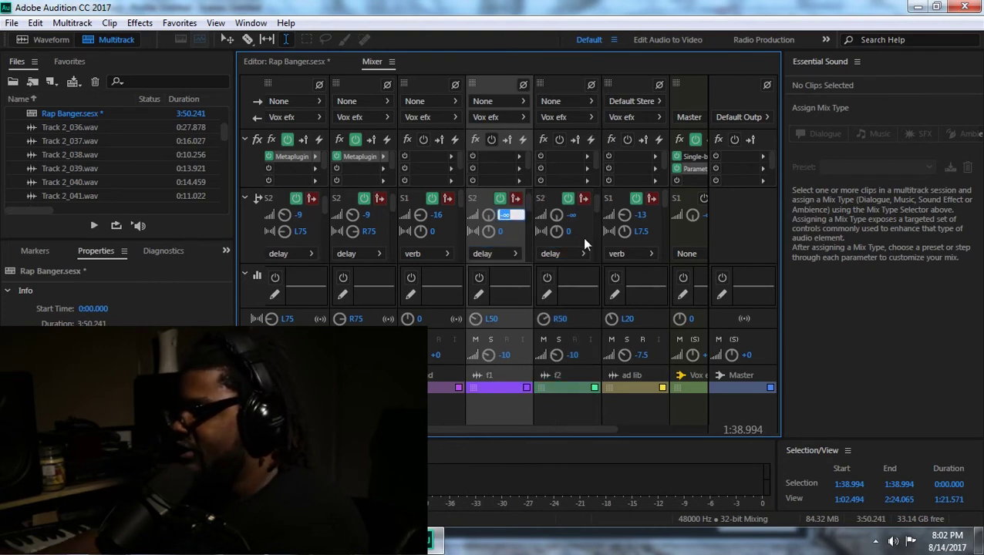
pyautogui.write('-')
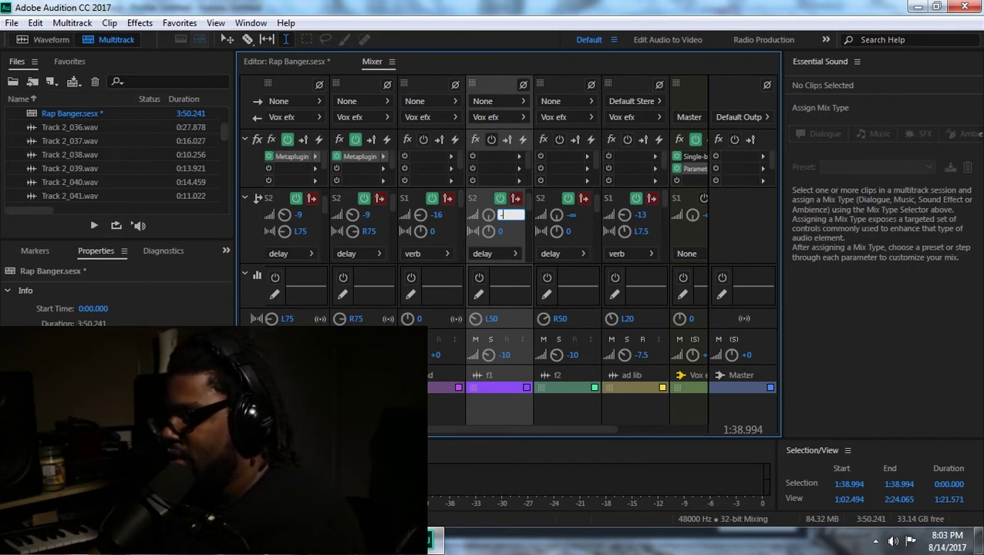
pyautogui.write('12')
pyautogui.press('Return')
pyautogui.click(573, 214)
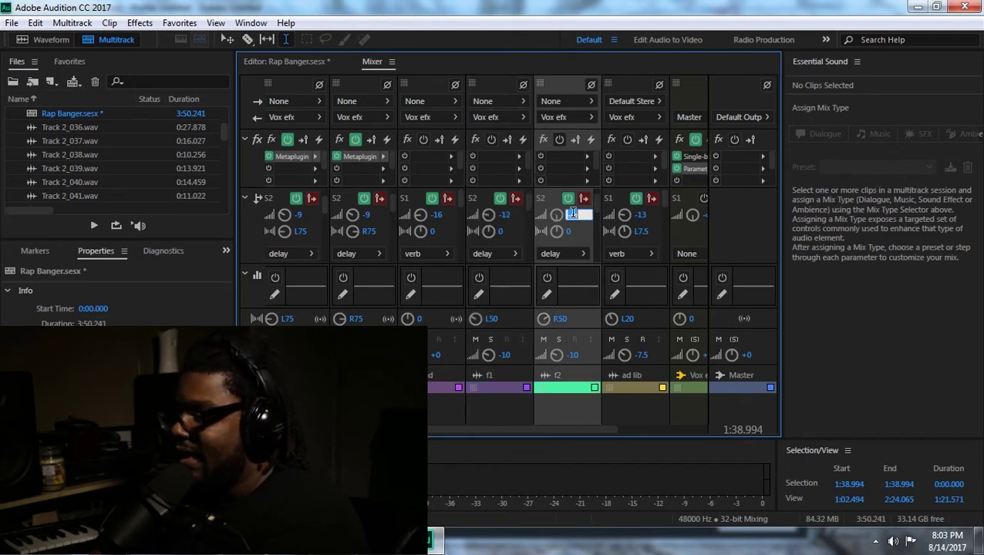
pyautogui.write('-10')
pyautogui.press('Return')
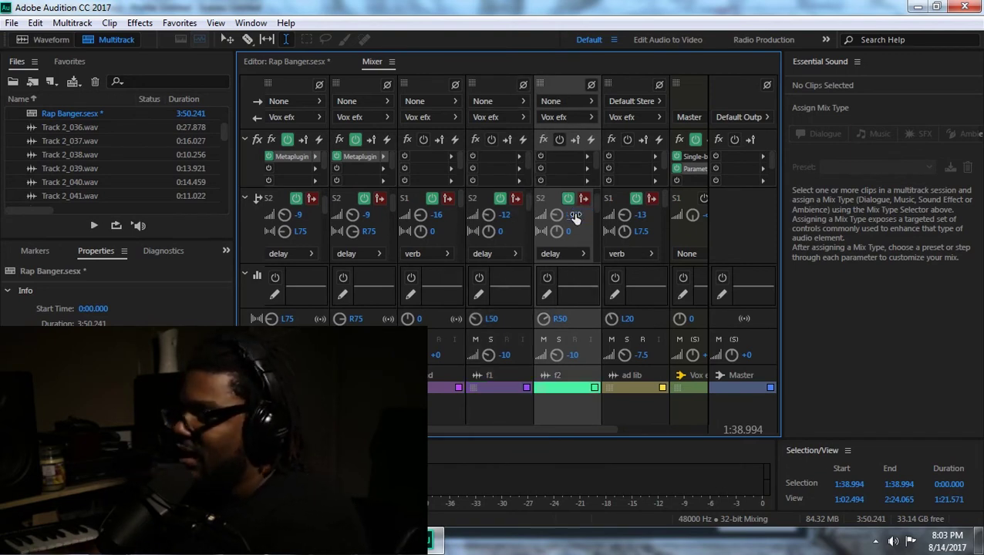
pyautogui.scroll(-2, 573, 216)
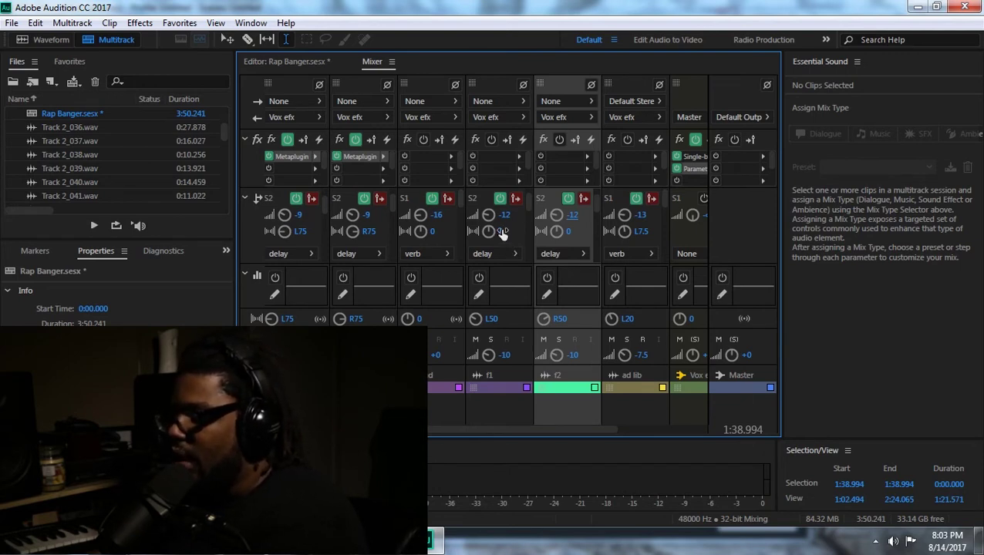
# Pan the delay send to L50 on the f1 track and to R50 on the f2 track.
pyautogui.click(501, 228)
pyautogui.click(502, 231)
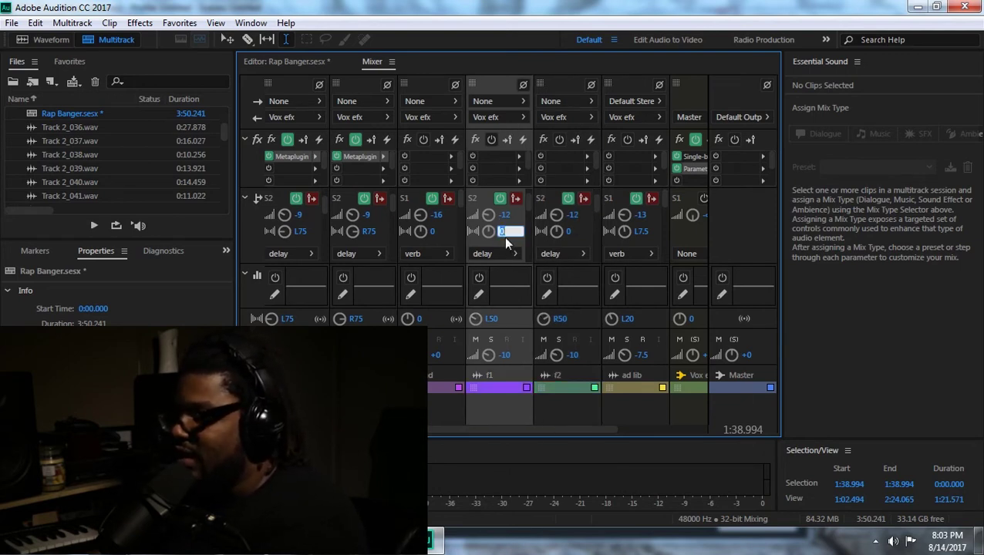
pyautogui.write('-5')
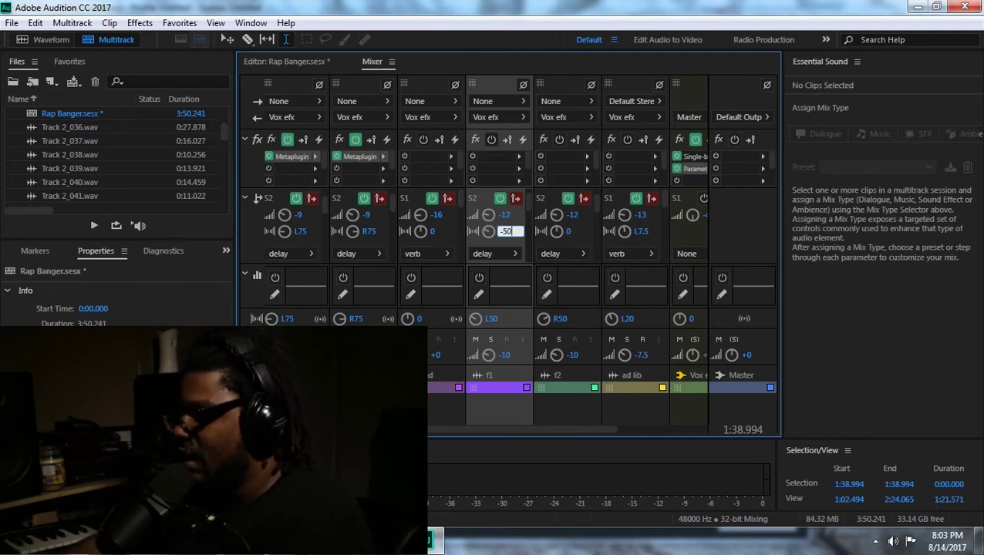
pyautogui.press('Return')
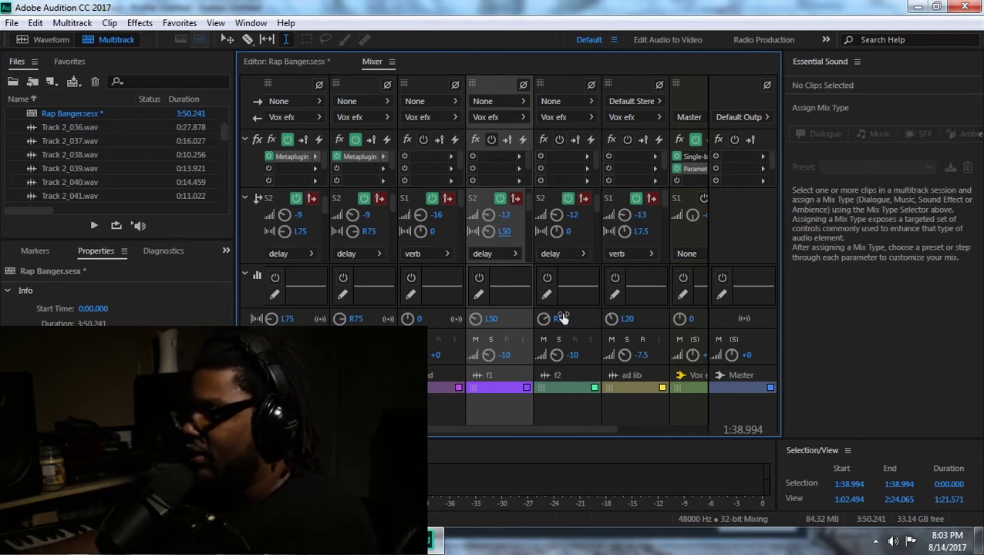
pyautogui.click(568, 230)
pyautogui.click(566, 232)
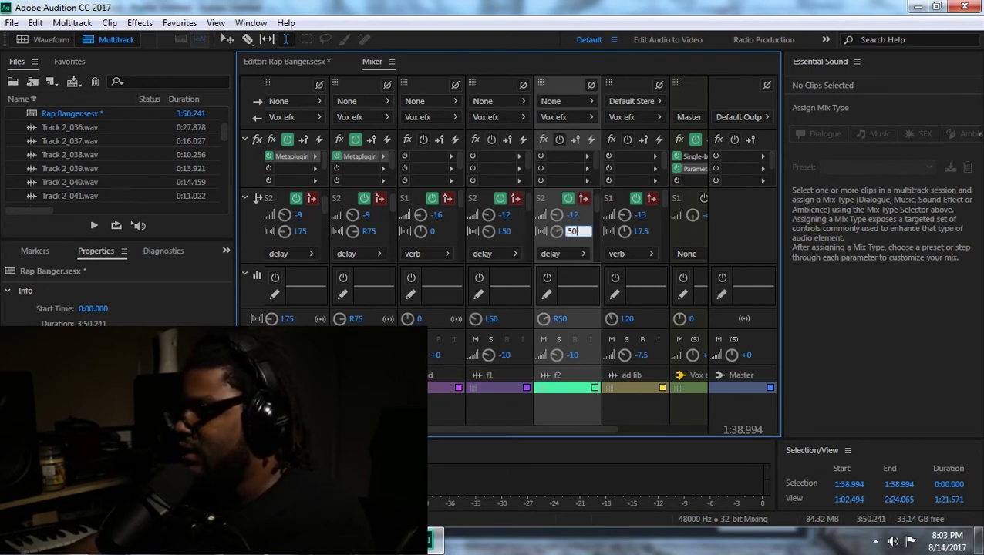
pyautogui.write('50')
pyautogui.press('Return')
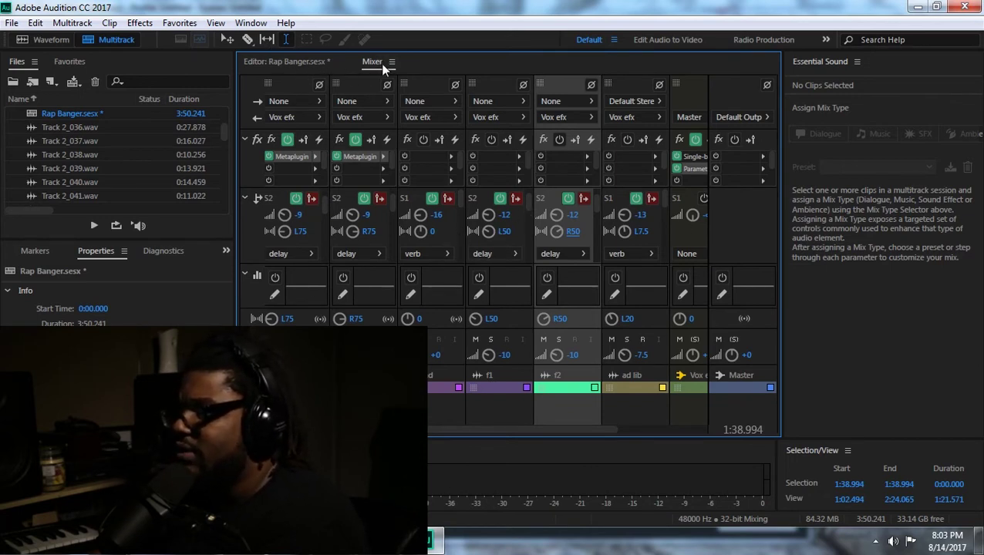
# Play the verse from 1:31.438 and check the vocal tracks and effect buses across the mixer.
pyautogui.click(312, 63)
pyautogui.click(529, 129)
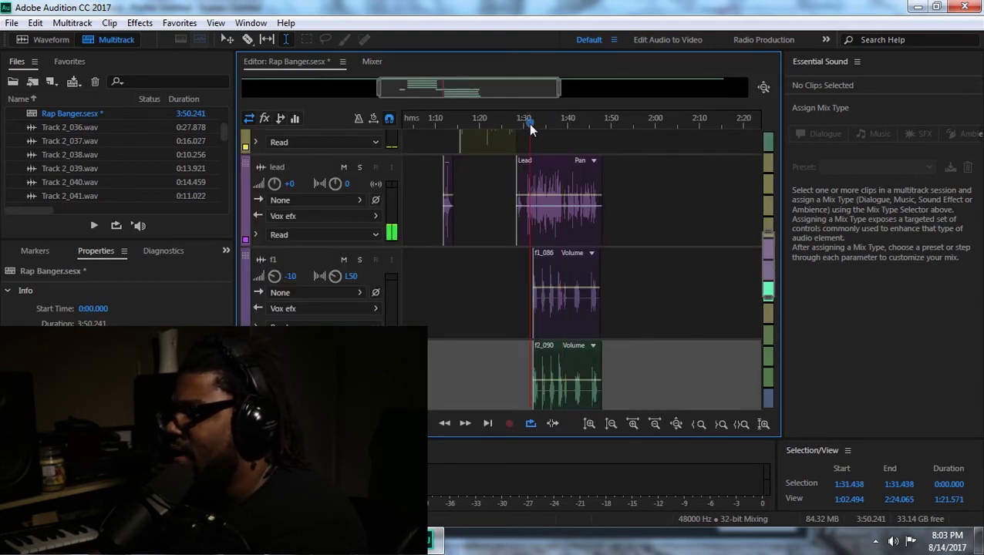
pyautogui.press('space')
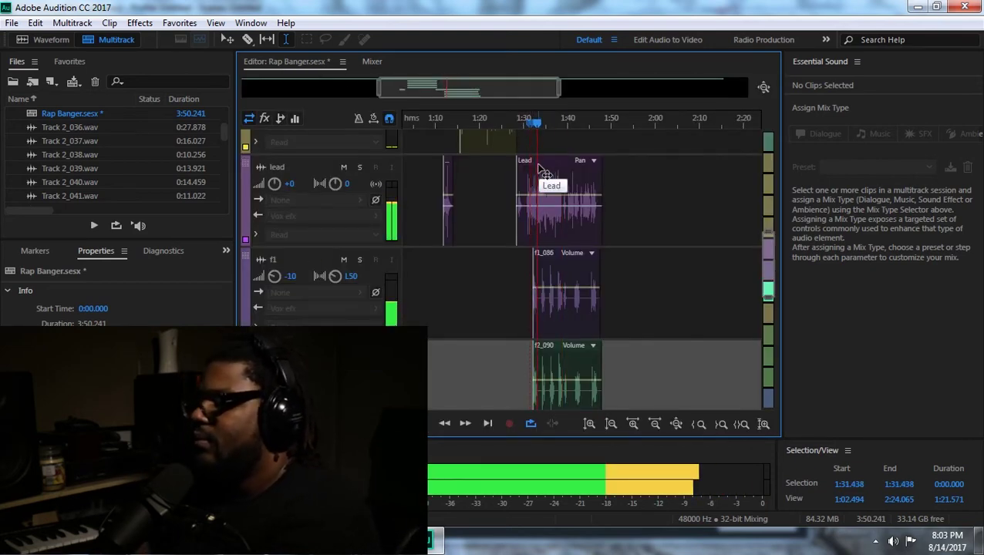
pyautogui.click(366, 62)
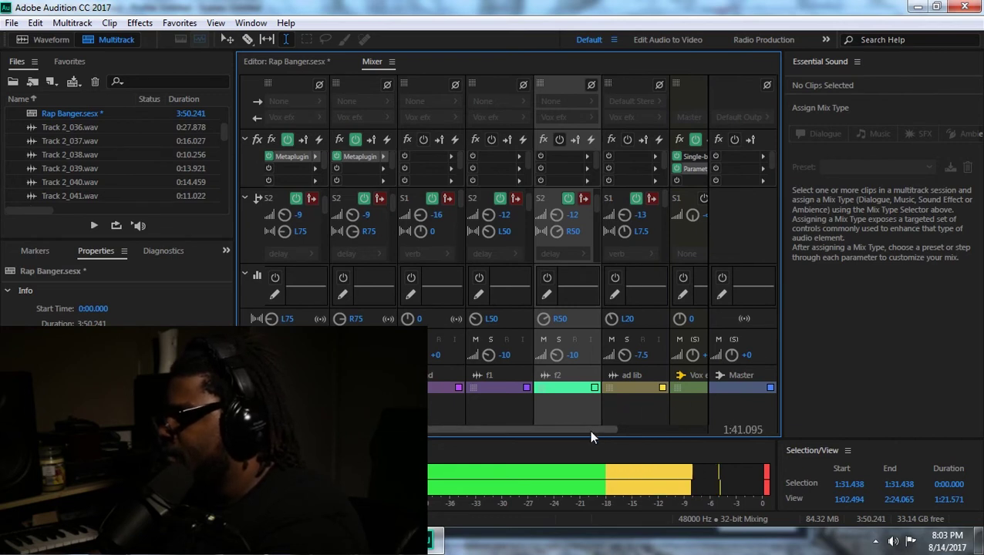
pyautogui.moveTo(589, 430); pyautogui.dragTo(683, 424)
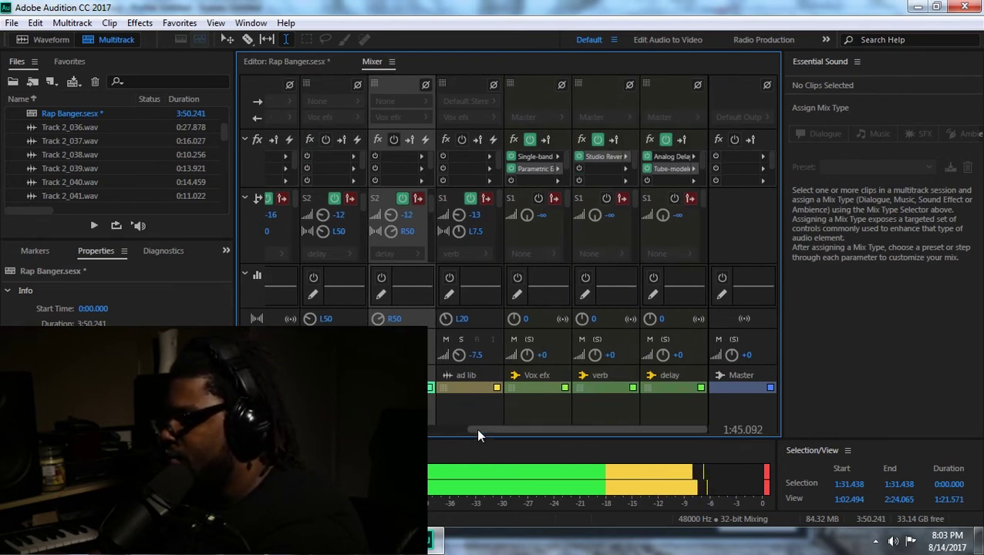
pyautogui.moveTo(475, 428); pyautogui.dragTo(275, 428)
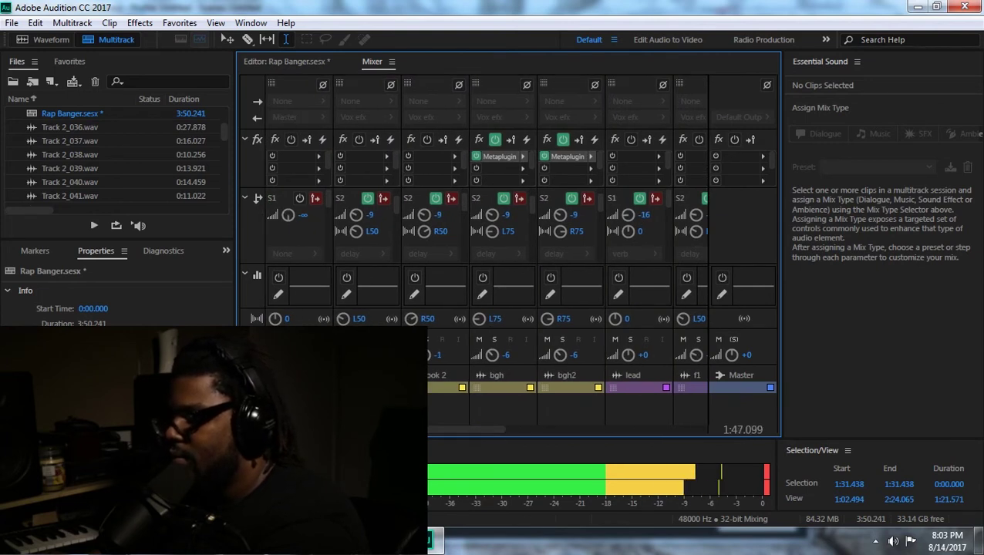
pyautogui.moveTo(430, 432); pyautogui.dragTo(469, 431)
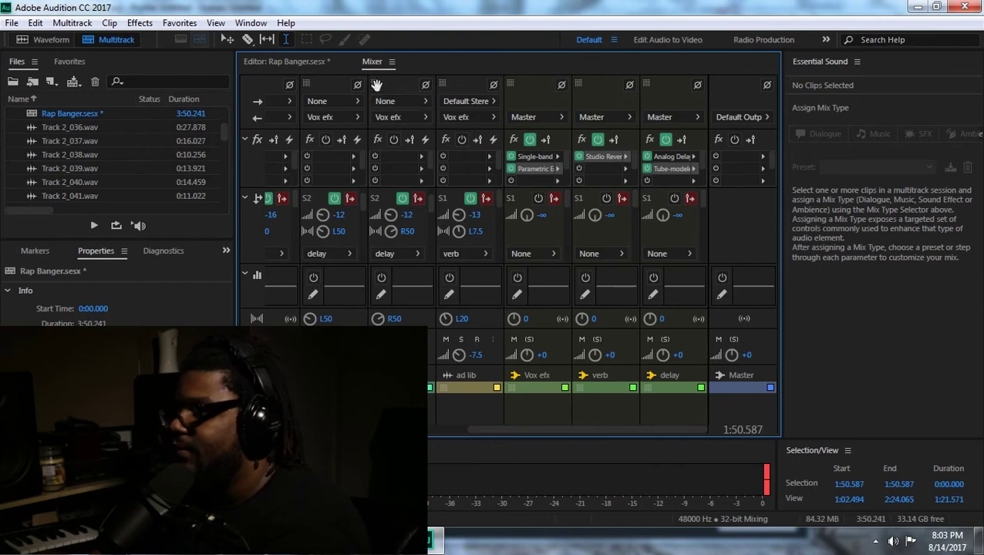
# Replay the lead, f1 and f2 vocals from about 1:30 in the multitrack editor.
pyautogui.click(321, 63)
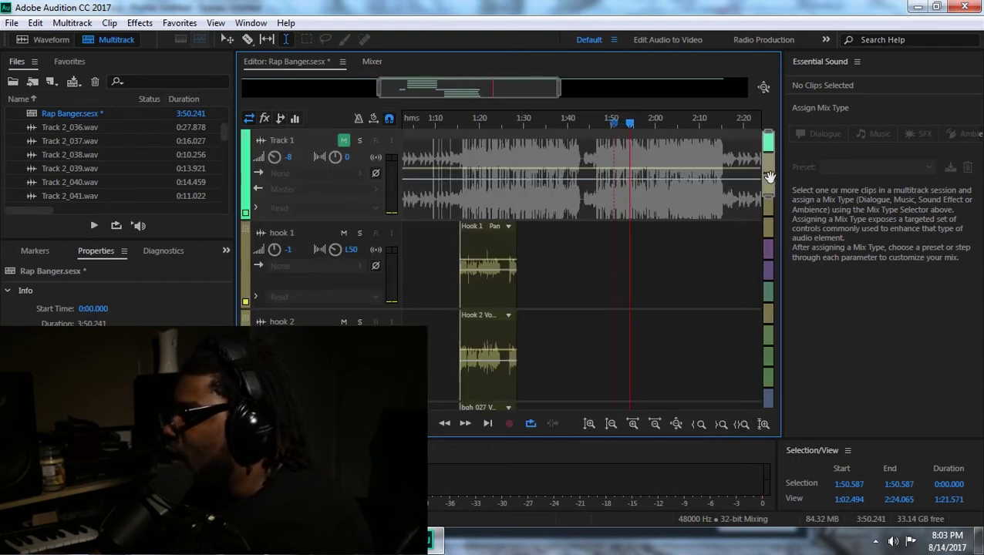
pyautogui.scroll(-5, 740, 216)
pyautogui.click(524, 122)
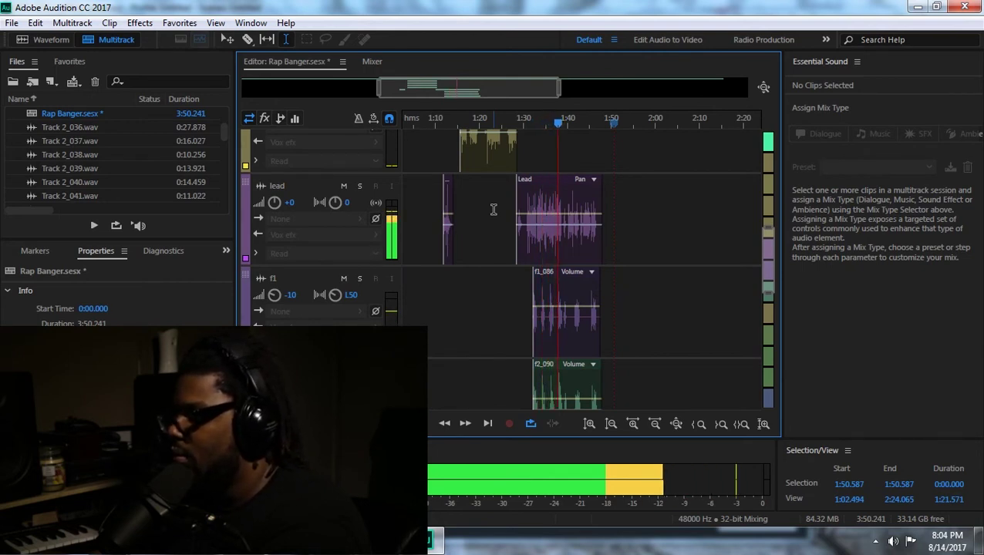
pyautogui.press('space')
pyautogui.click(370, 62)
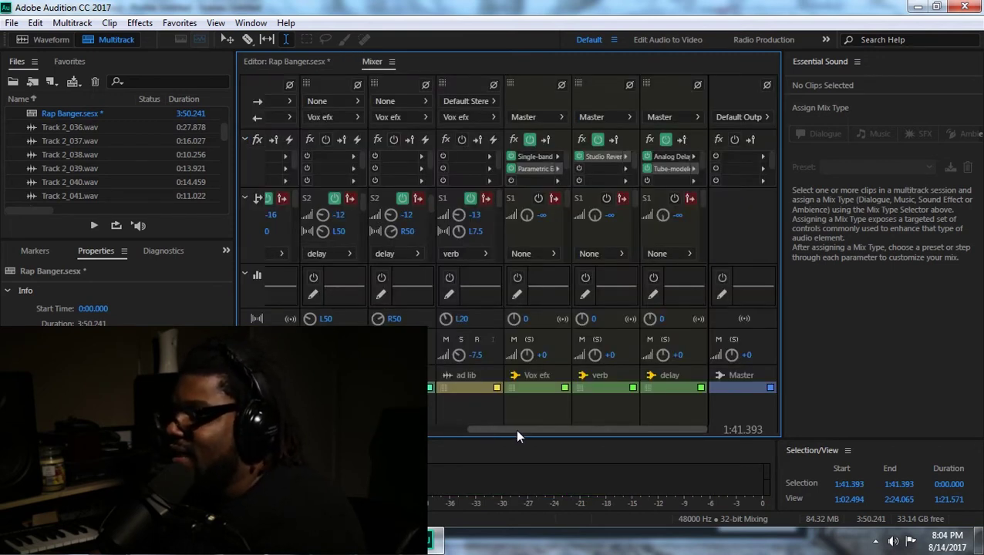
# Zoom in on the lead verse clip and listen to it from 1:35.398.
pyautogui.click(308, 62)
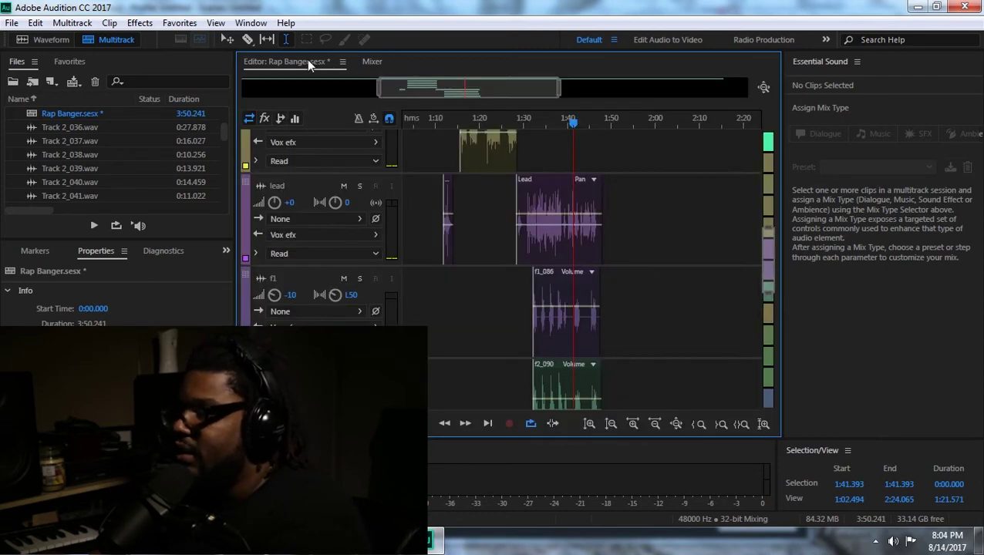
pyautogui.moveTo(559, 88); pyautogui.dragTo(461, 84)
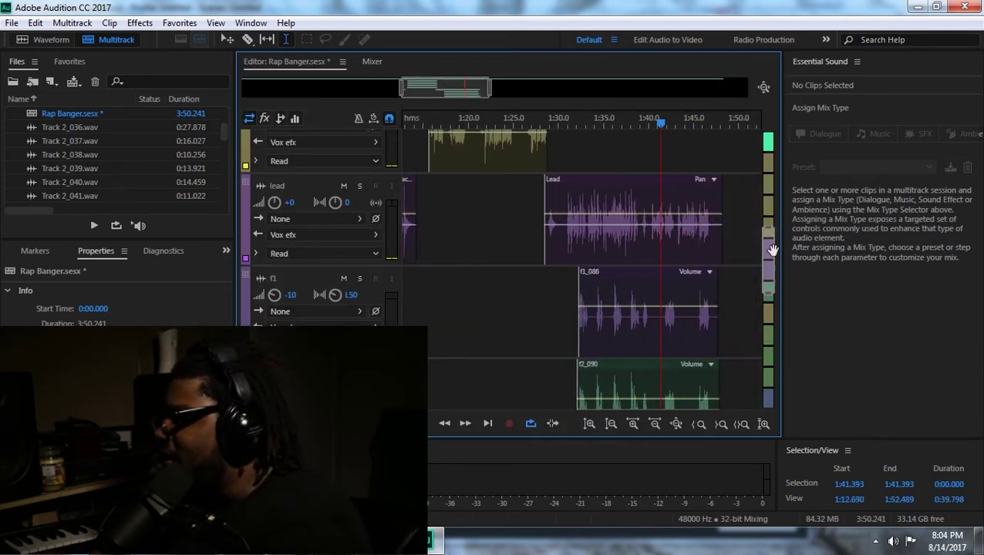
pyautogui.moveTo(774, 232)
pyautogui.mouseDown()
pyautogui.moveTo(773, 289)
pyautogui.moveTo(773, 236)
pyautogui.mouseUp()
pyautogui.click(607, 122)
pyautogui.press('space')
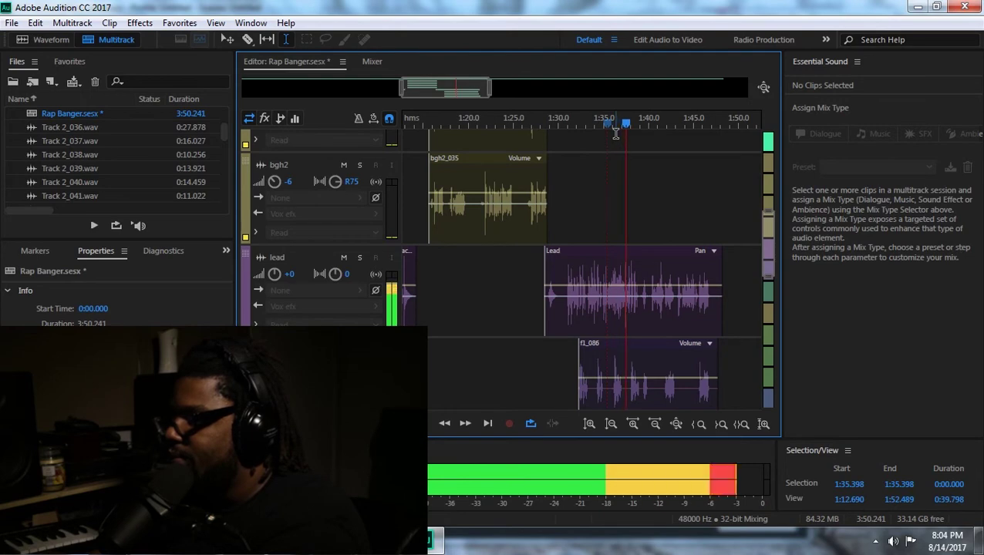
pyautogui.press('space')
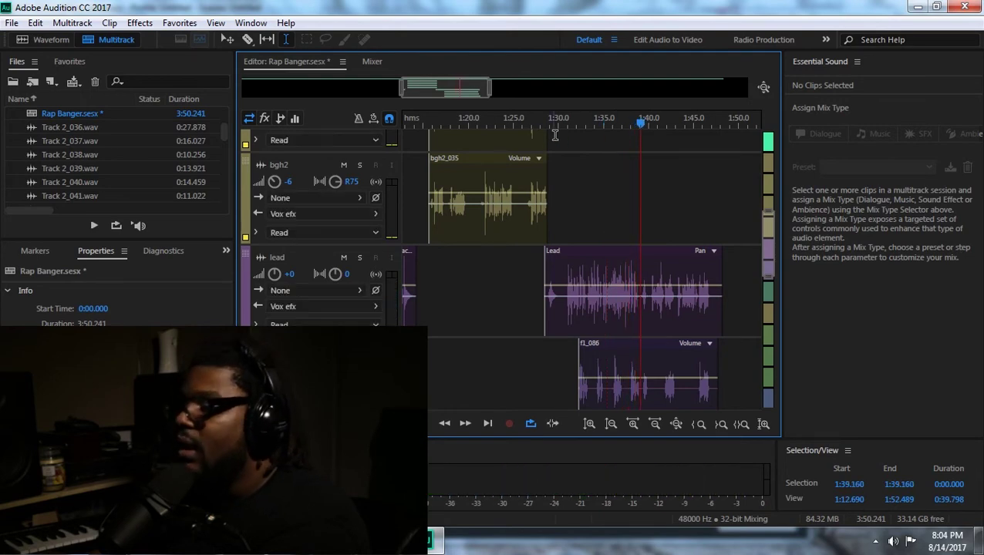
# Save the Rap Banger.sesx session.
pyautogui.click(12, 22)
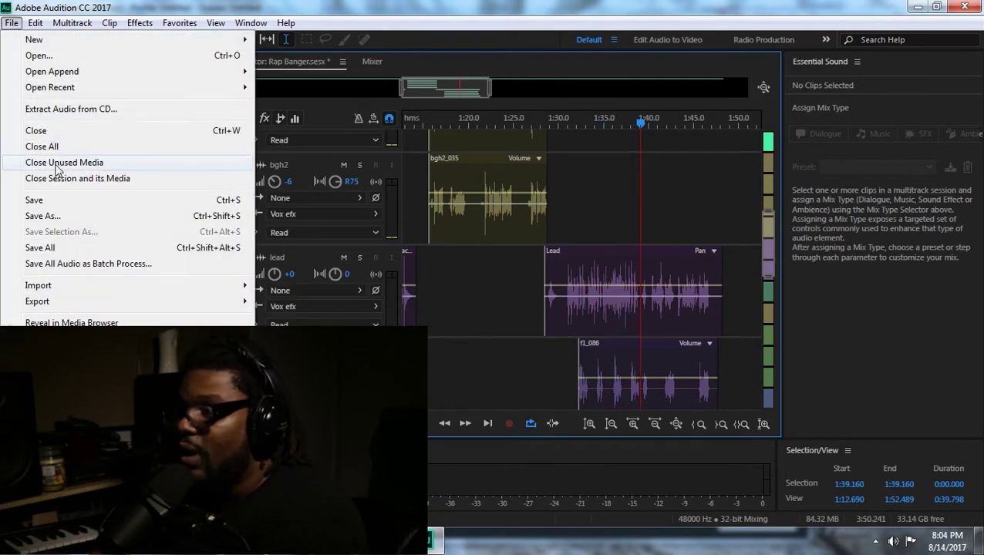
pyautogui.click(60, 198)
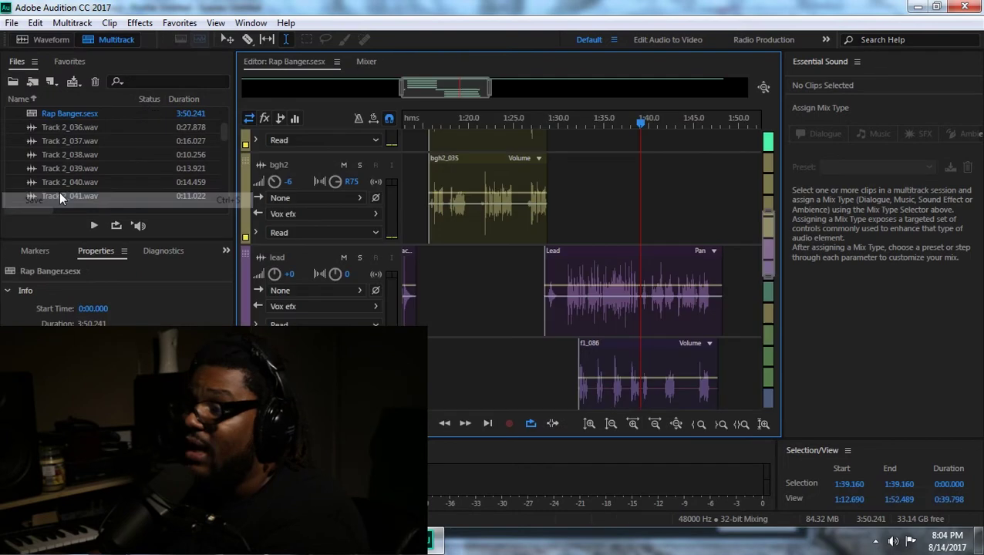
pyautogui.click(562, 123)
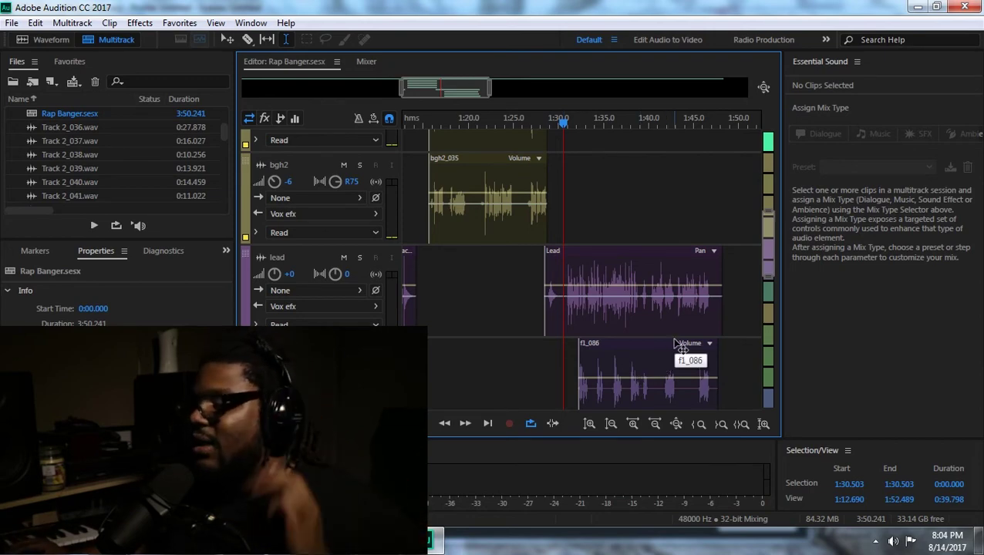
pyautogui.click(10, 24)
pyautogui.click(44, 198)
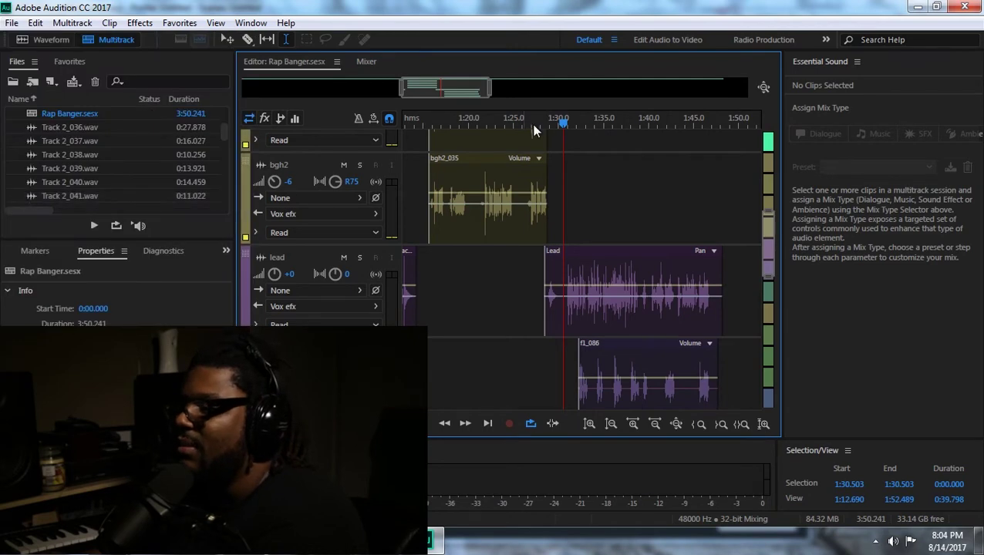
# Unmute Track 1 and play the lead, f1, f2 and ad lib vocals together with it from 1:30.398.
pyautogui.moveTo(443, 91); pyautogui.dragTo(456, 90)
pyautogui.click(496, 132)
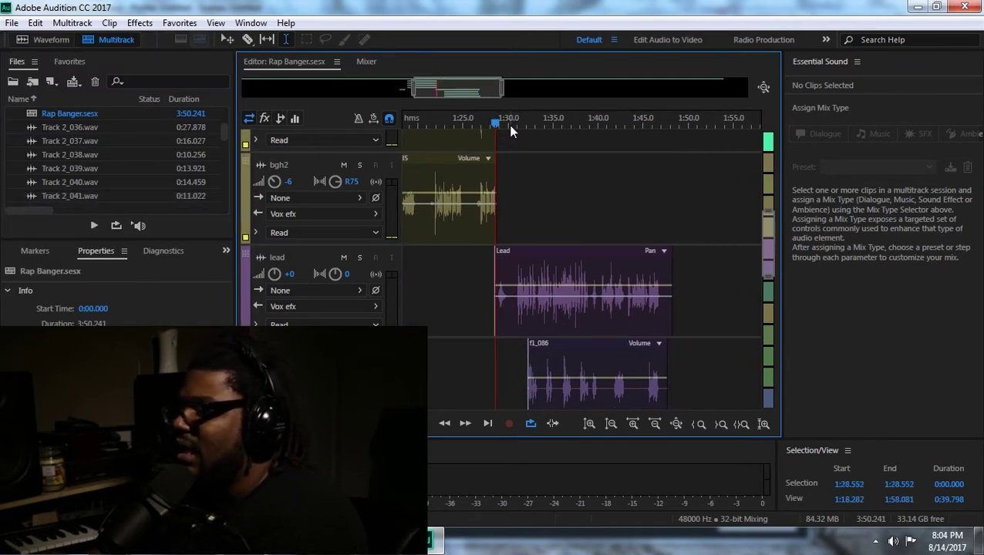
pyautogui.click(511, 121)
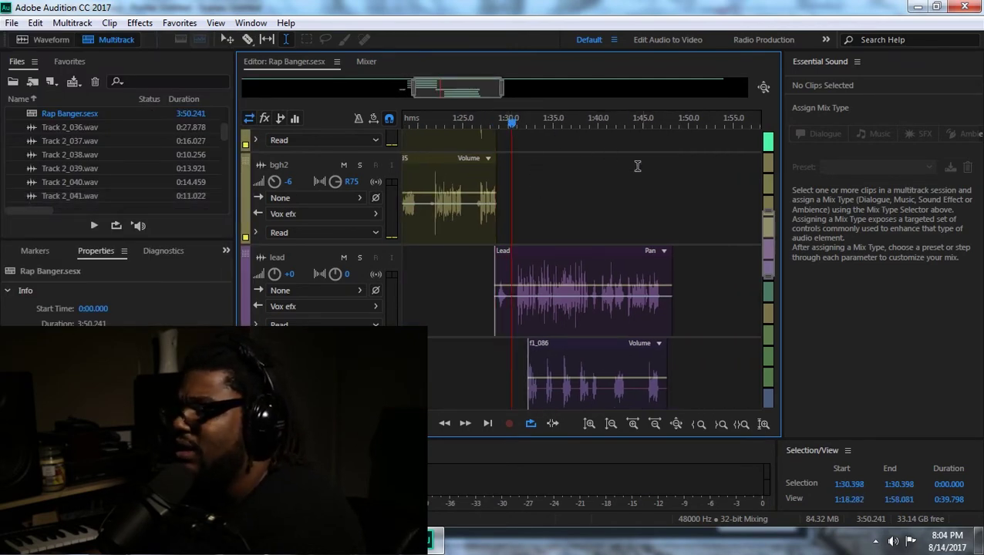
pyautogui.moveTo(770, 262)
pyautogui.mouseDown()
pyautogui.moveTo(775, 289)
pyautogui.moveTo(775, 277)
pyautogui.mouseUp()
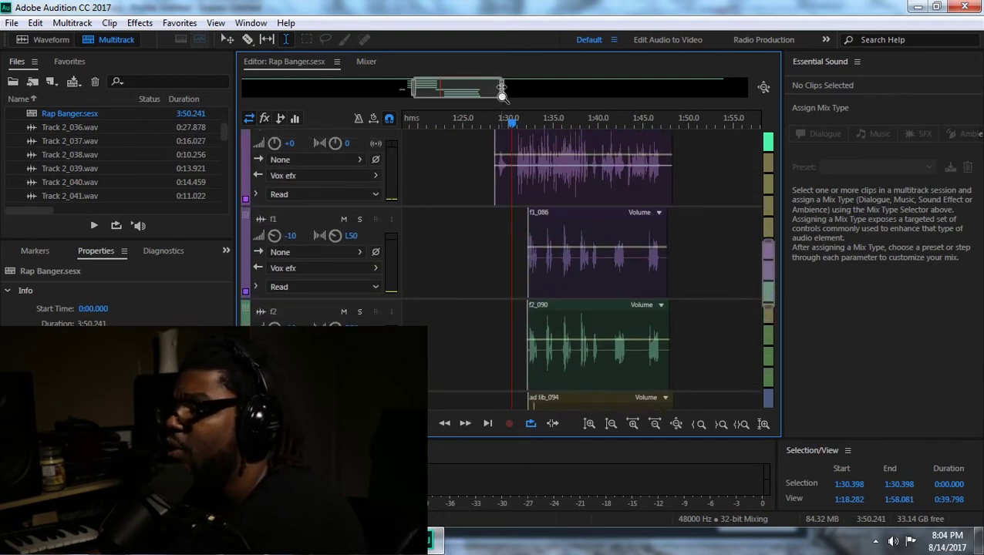
pyautogui.moveTo(502, 89); pyautogui.dragTo(479, 91)
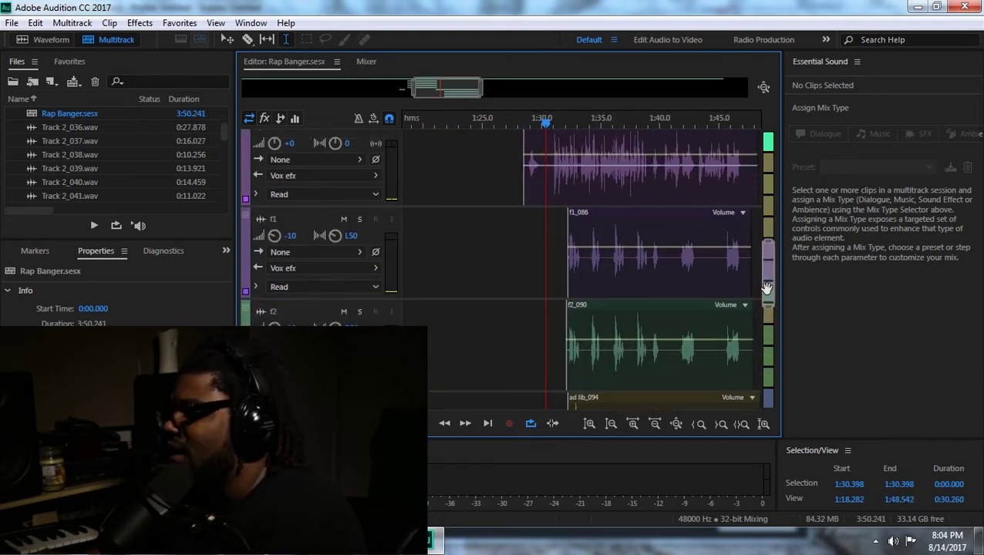
pyautogui.moveTo(769, 278)
pyautogui.mouseDown()
pyautogui.moveTo(770, 171)
pyautogui.moveTo(774, 282)
pyautogui.mouseUp()
pyautogui.click(343, 141)
pyautogui.press('space')
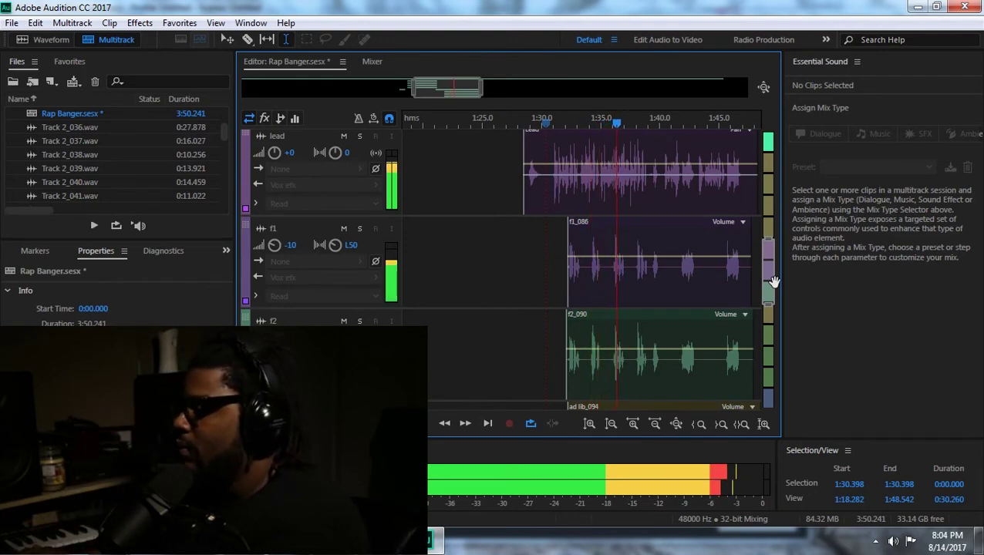
pyautogui.scroll(-2, 768, 262)
pyautogui.scroll(-2, 768, 262)
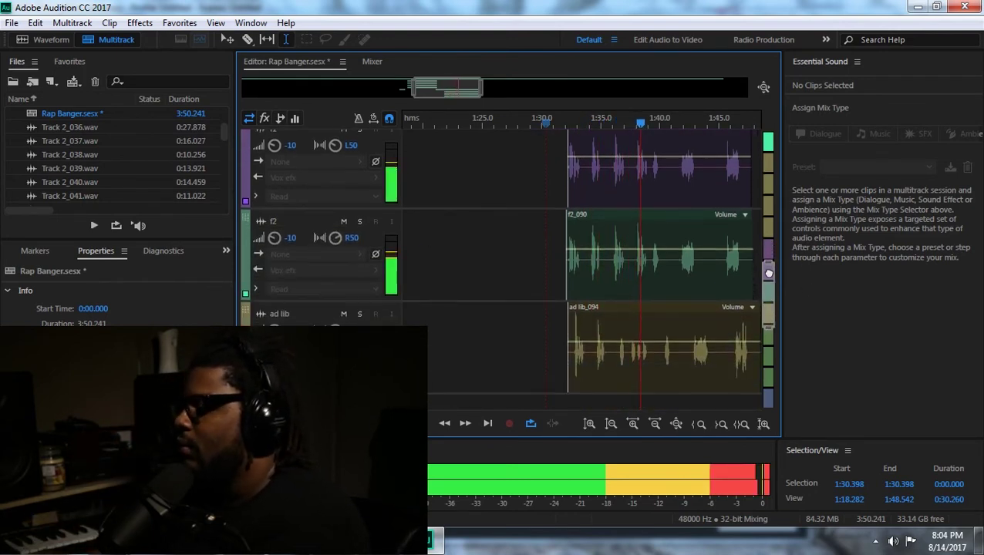
pyautogui.press('space')
# Insert a Parametric Equalizer into the first effect slot of the ad lib track.
pyautogui.click(371, 62)
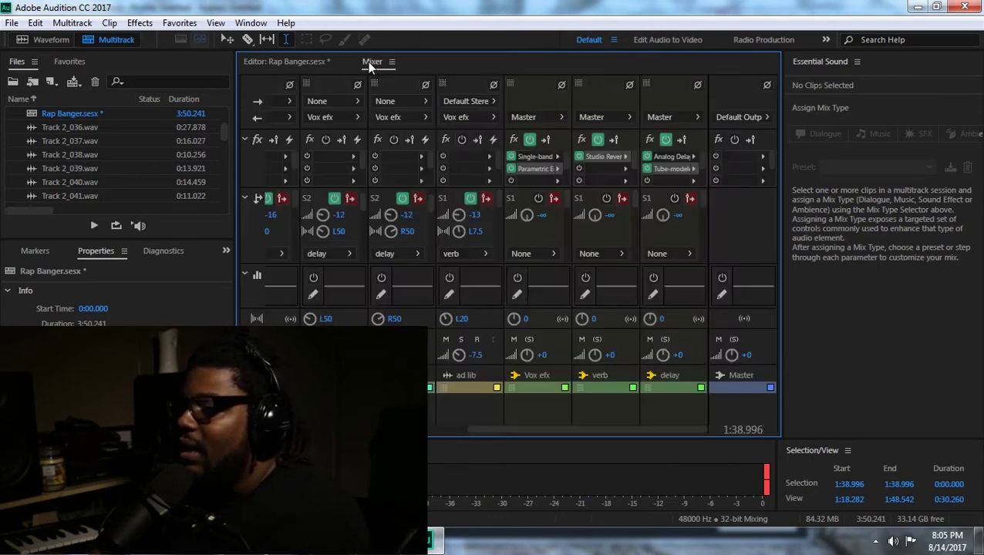
pyautogui.moveTo(581, 433); pyautogui.dragTo(570, 429)
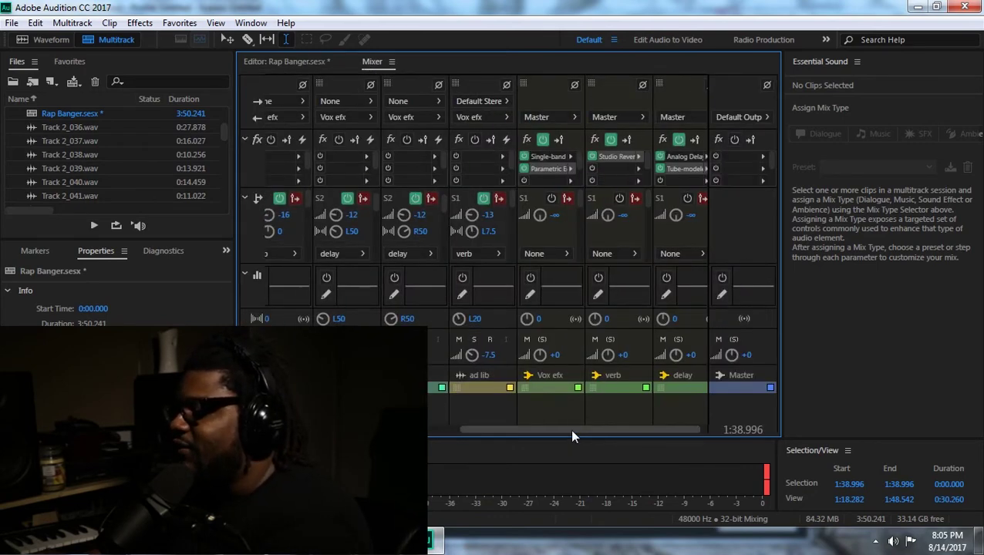
pyautogui.click(503, 158)
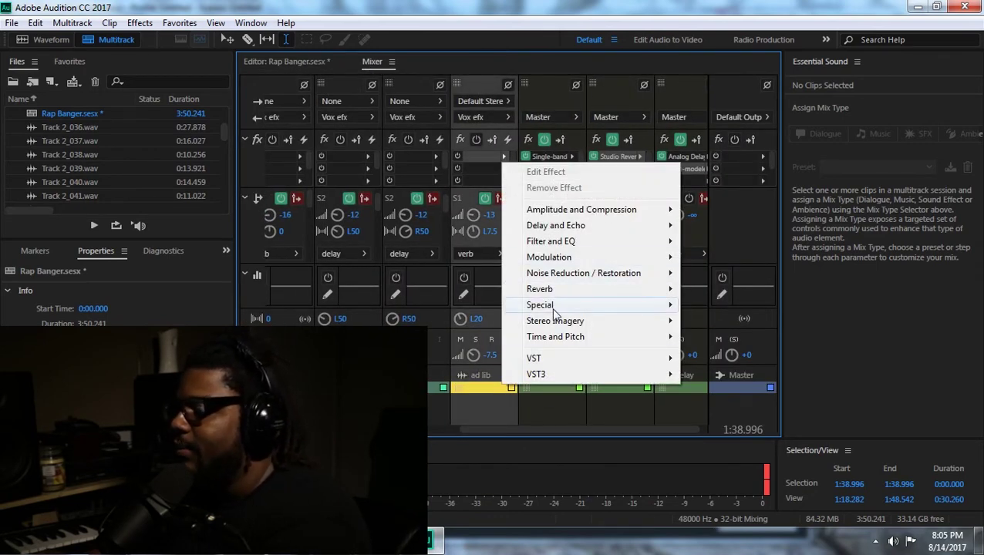
pyautogui.moveTo(590, 310)
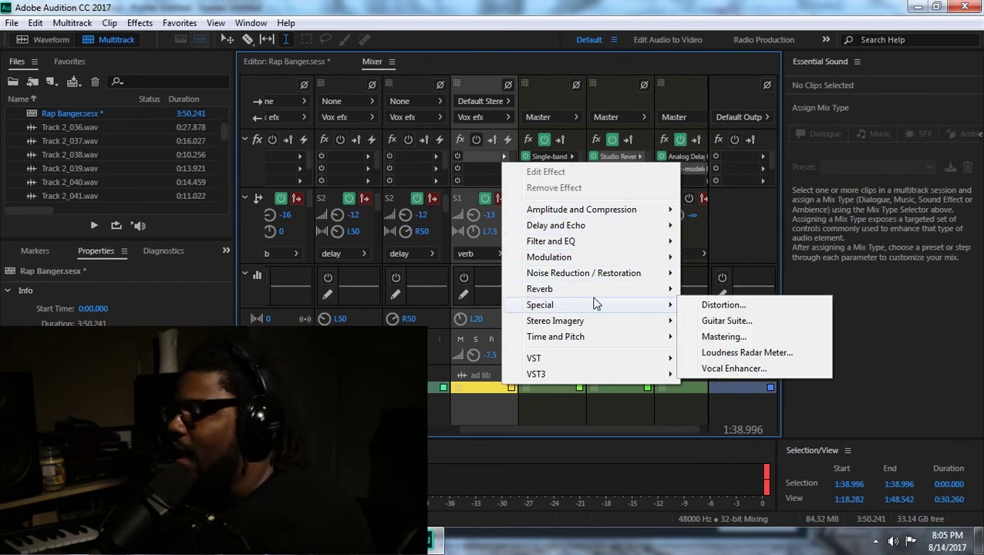
pyautogui.moveTo(608, 280)
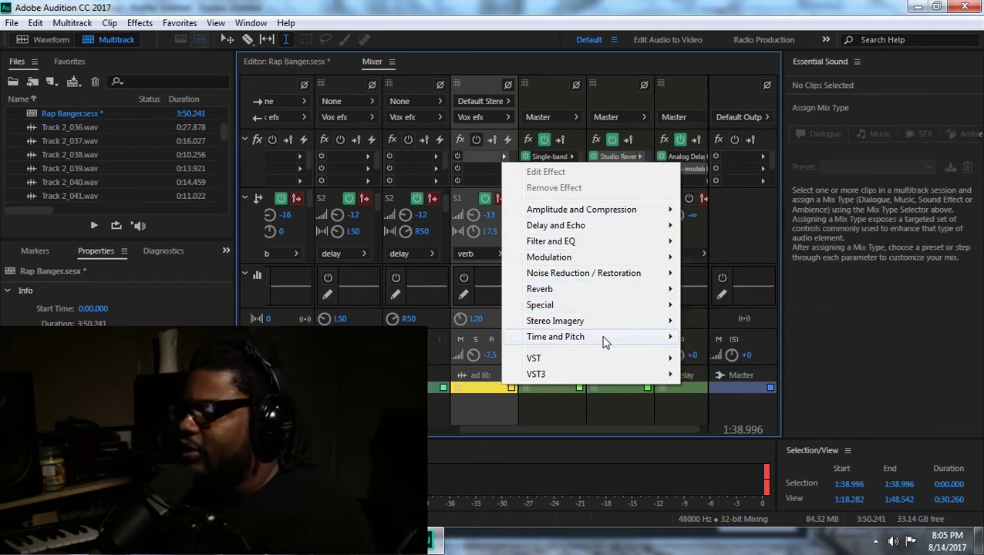
pyautogui.moveTo(604, 341)
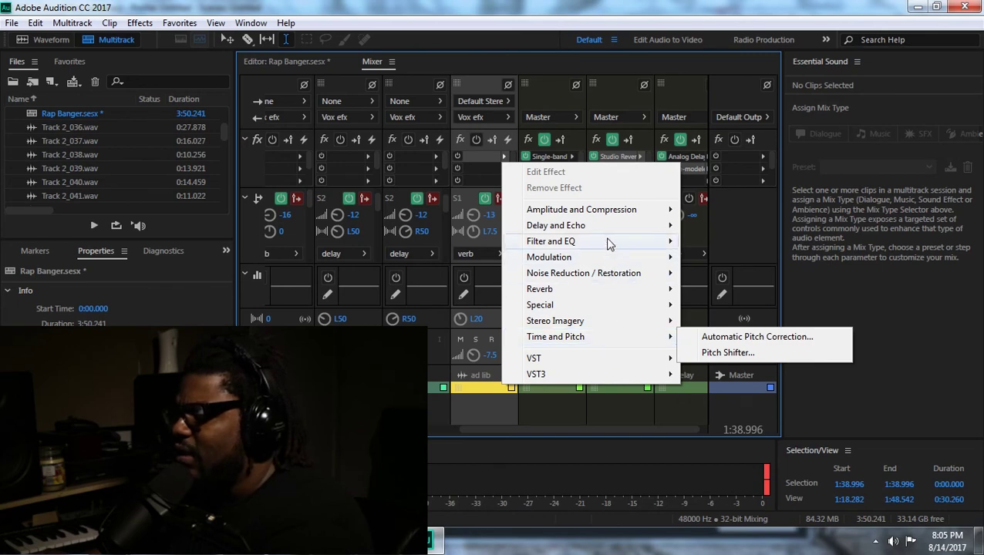
pyautogui.moveTo(602, 243)
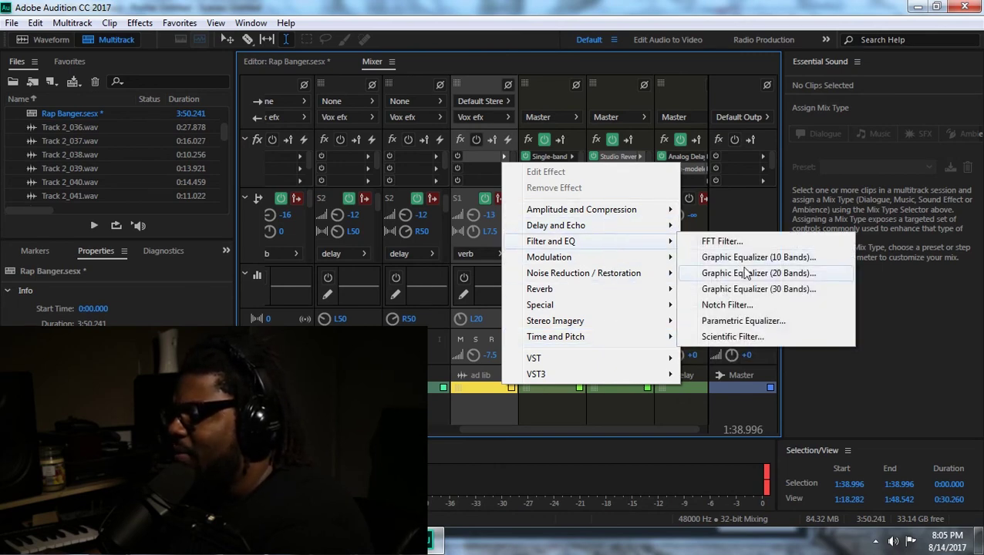
pyautogui.click(745, 321)
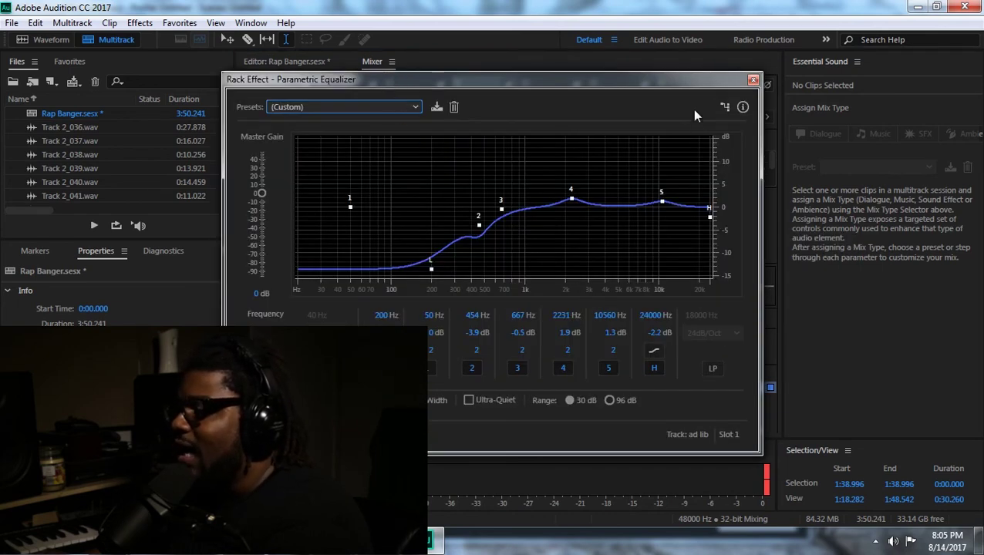
# Reset the ad lib track's Parametric Equalizer to the (Default) preset and close its window.
pyautogui.click(318, 108)
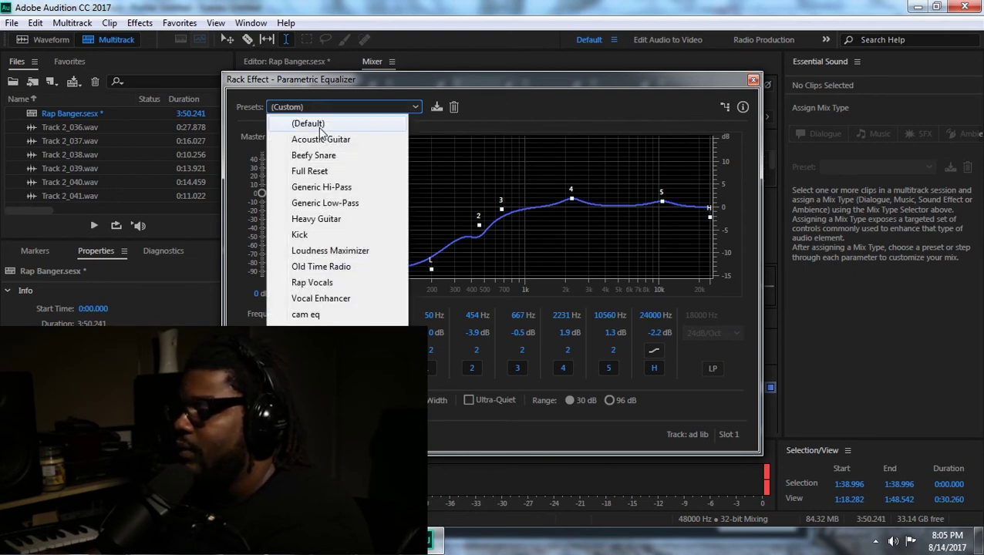
pyautogui.click(324, 124)
pyautogui.click(753, 80)
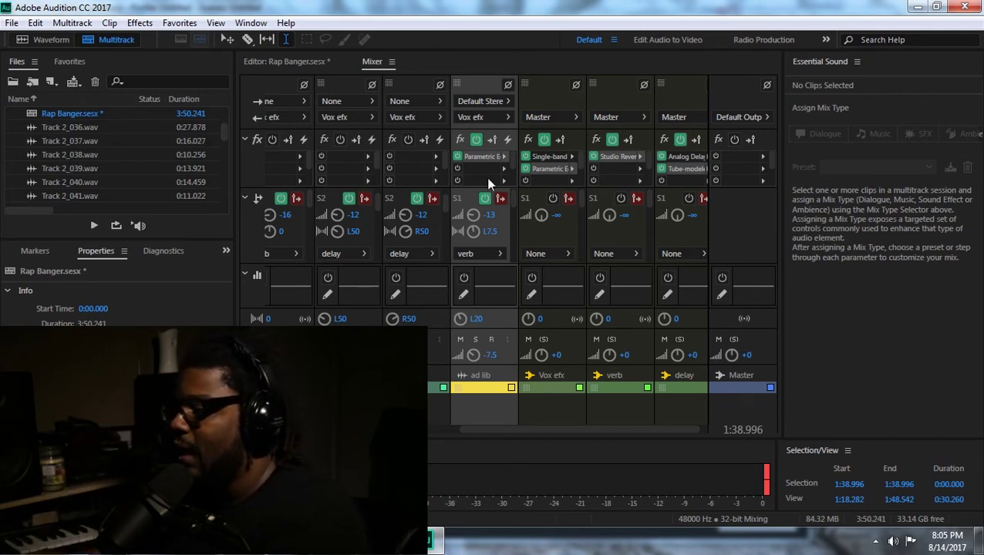
# Reopen the ad lib track's Parametric Equalizer and enable its high-pass filter at 465 Hz.
pyautogui.doubleClick(482, 156)
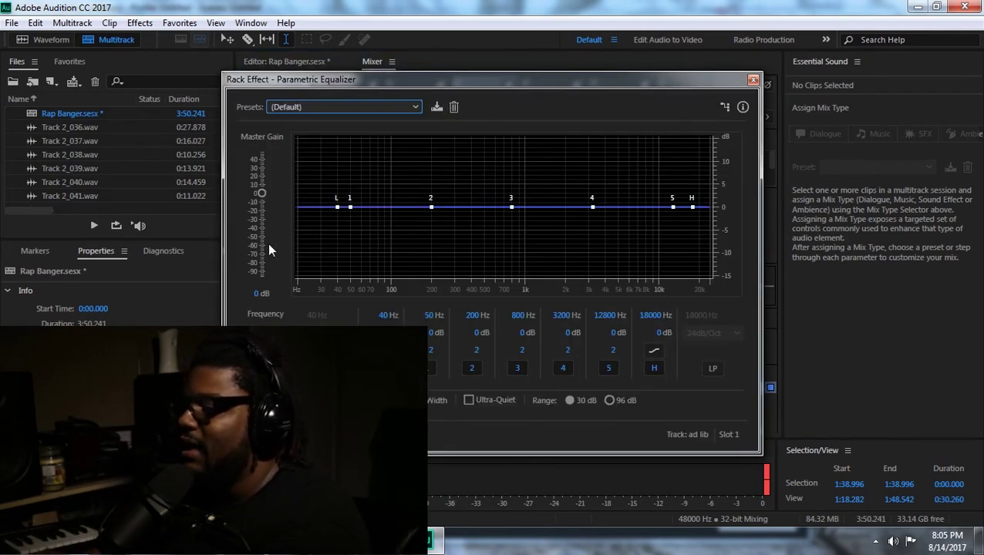
pyautogui.click(316, 368)
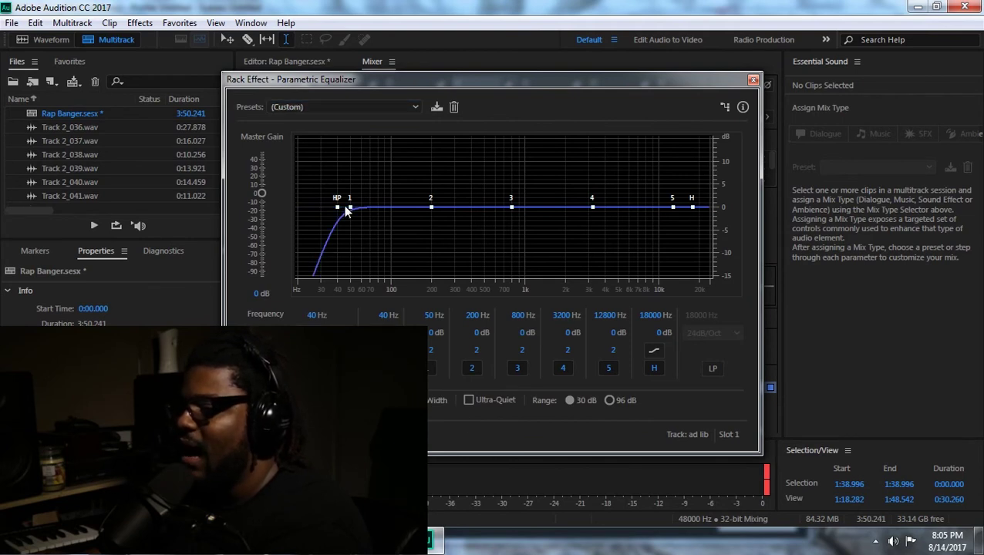
pyautogui.moveTo(340, 208); pyautogui.dragTo(477, 258)
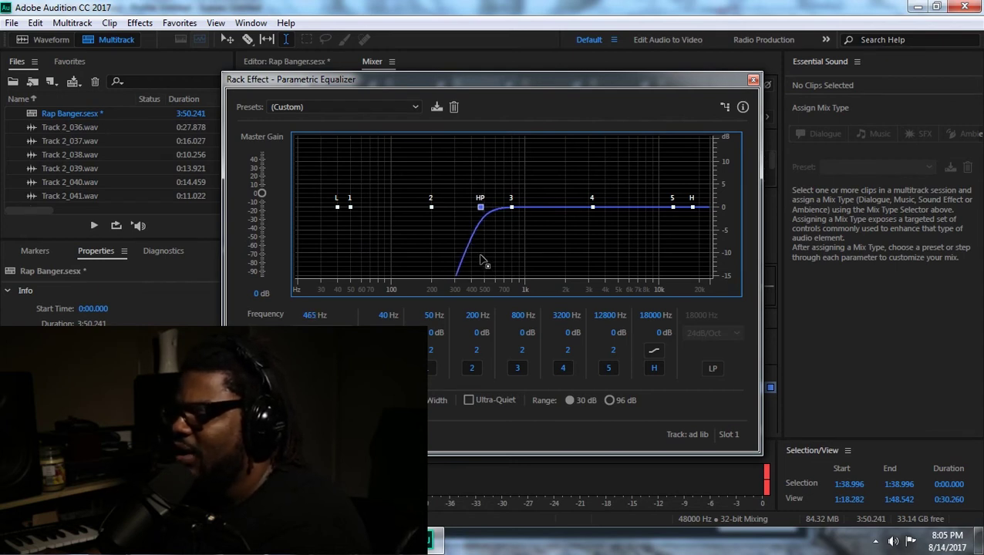
# Enable the equalizer's 24dB/Oct low-pass filter at 5069 Hz and boost band 4 by 1.4 dB at 2122 Hz.
pyautogui.click(711, 368)
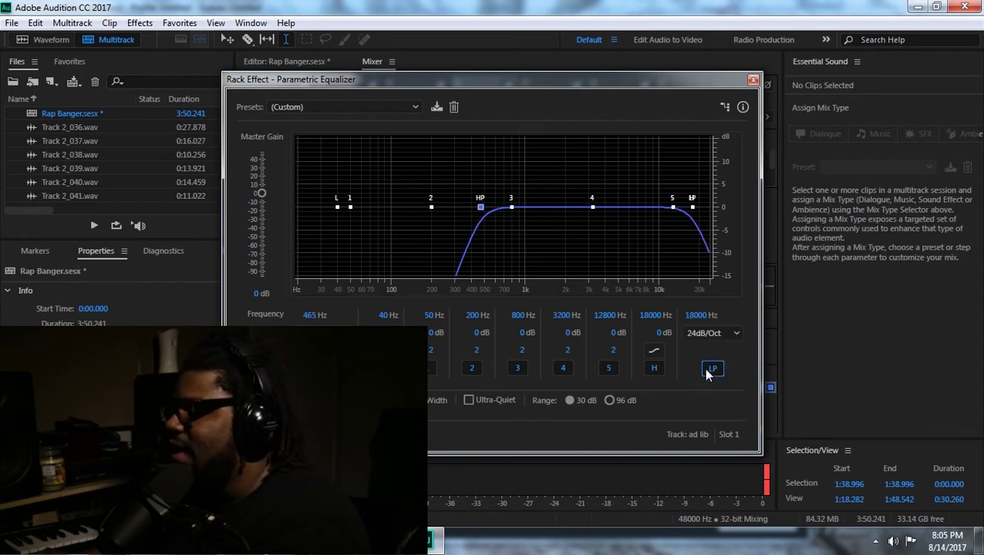
pyautogui.moveTo(692, 208); pyautogui.dragTo(620, 208)
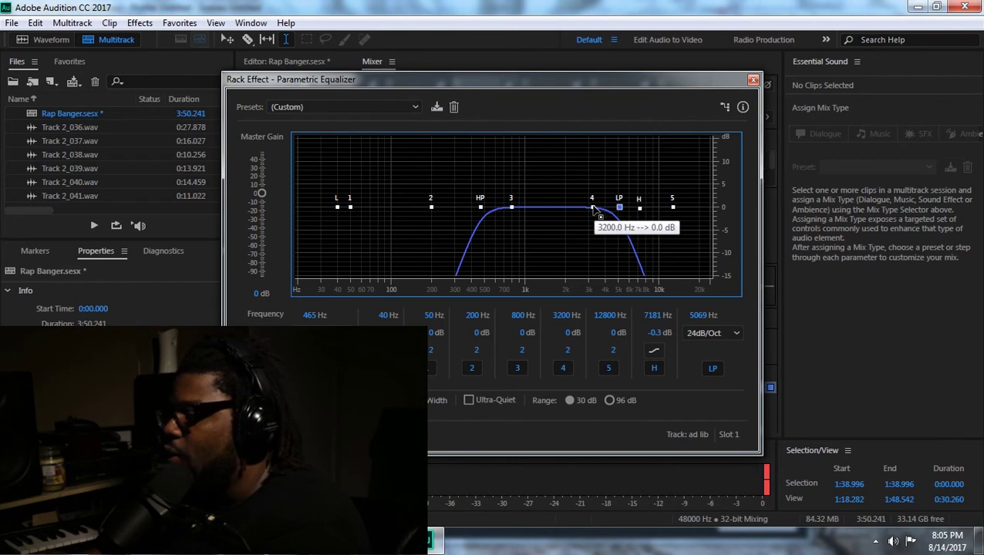
pyautogui.moveTo(591, 209); pyautogui.dragTo(568, 210)
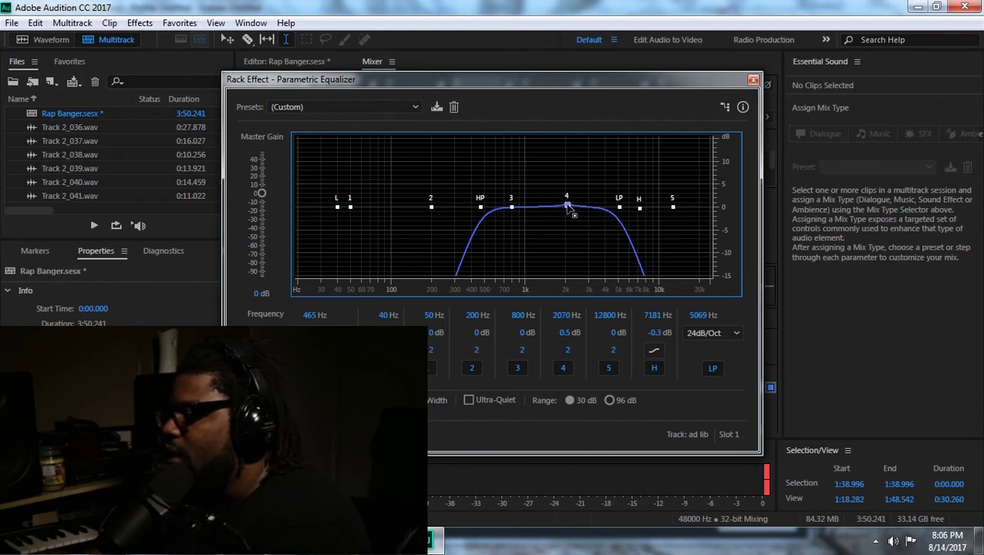
# Raise the ad lib equalizer's high-pass cutoff to 501 Hz during playback, then stop playback and close the effect window.
pyautogui.click(767, 476)
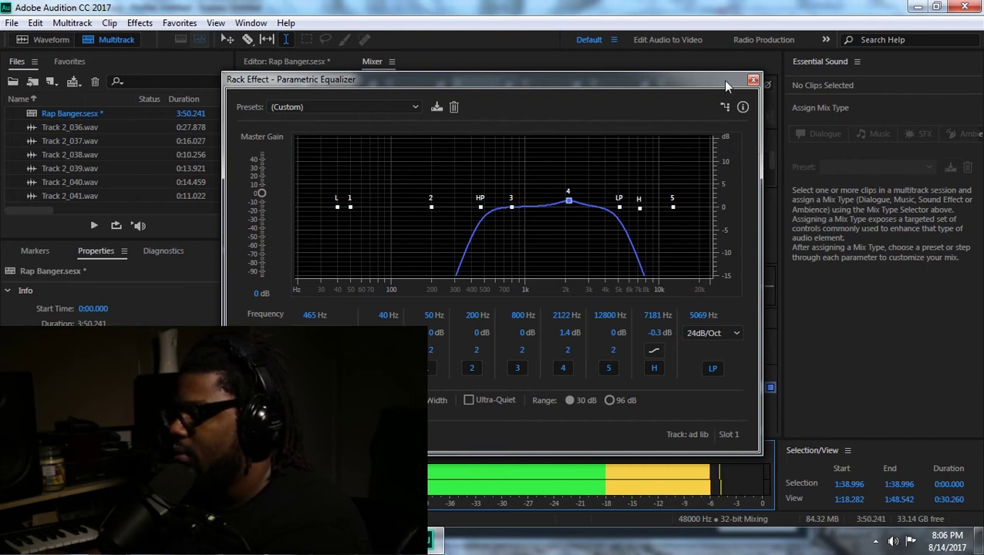
pyautogui.moveTo(745, 86); pyautogui.dragTo(615, 86)
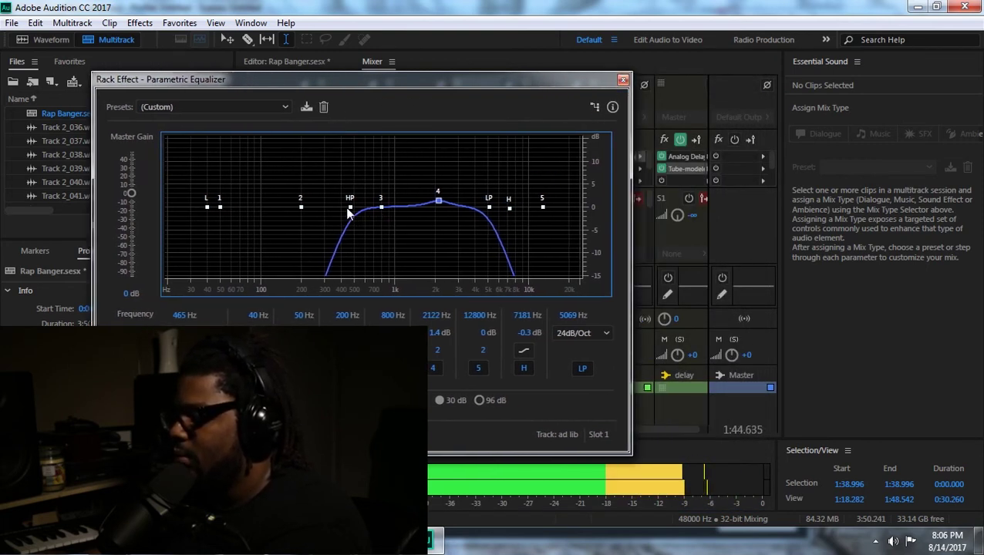
pyautogui.moveTo(347, 215); pyautogui.dragTo(355, 213)
pyautogui.press('space')
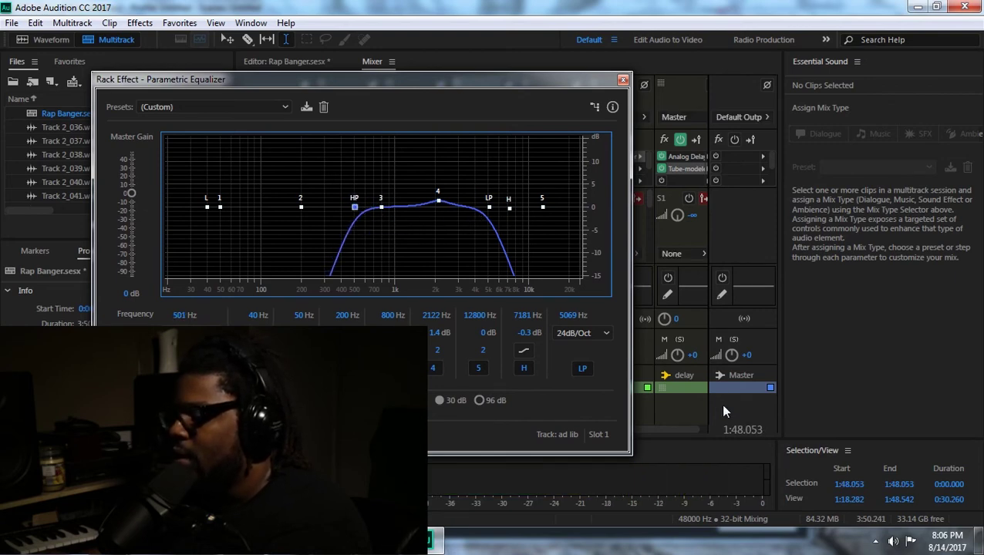
pyautogui.click(622, 81)
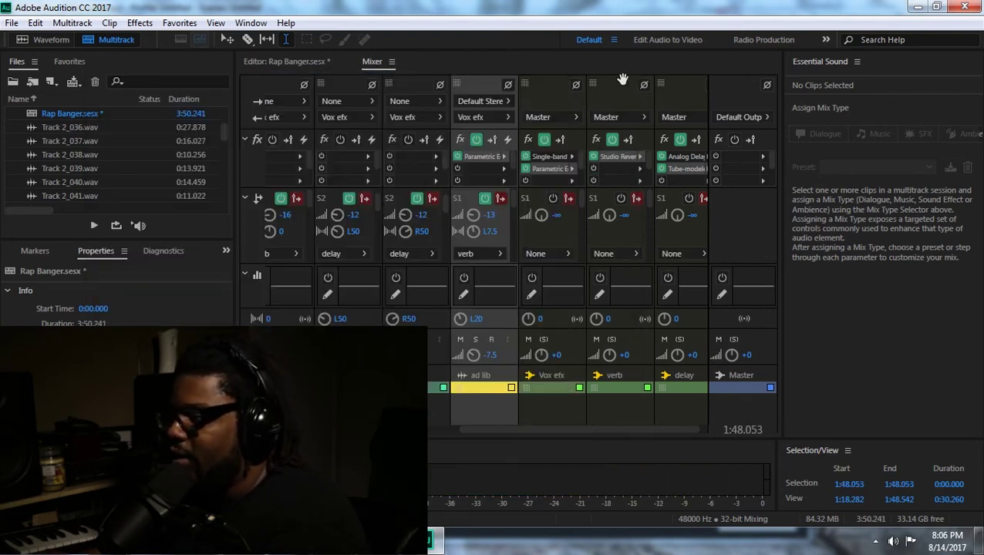
# Play from 1:48.053, solo and unsolo the ad lib track, and stop playback in the multitrack editor.
pyautogui.press('space')
pyautogui.click(475, 340)
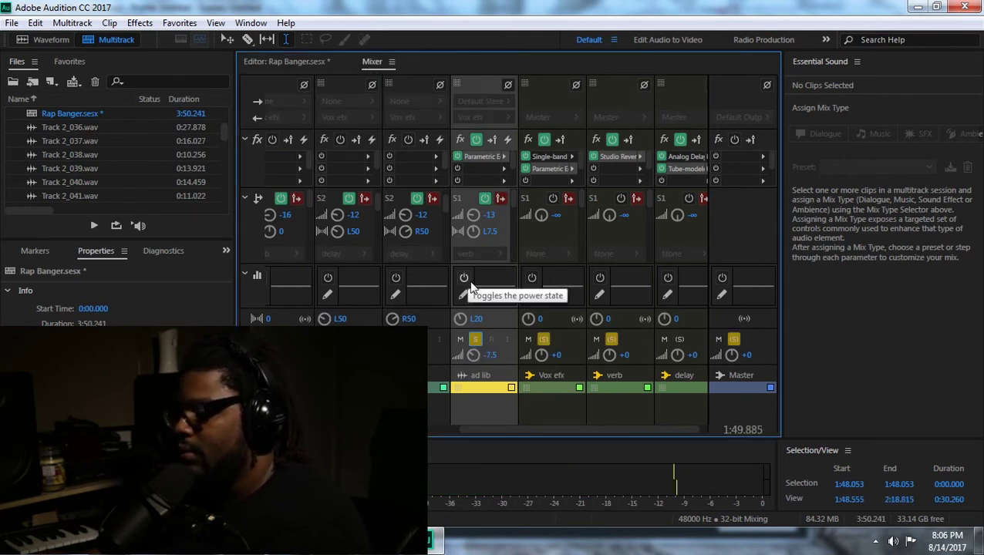
pyautogui.click(475, 339)
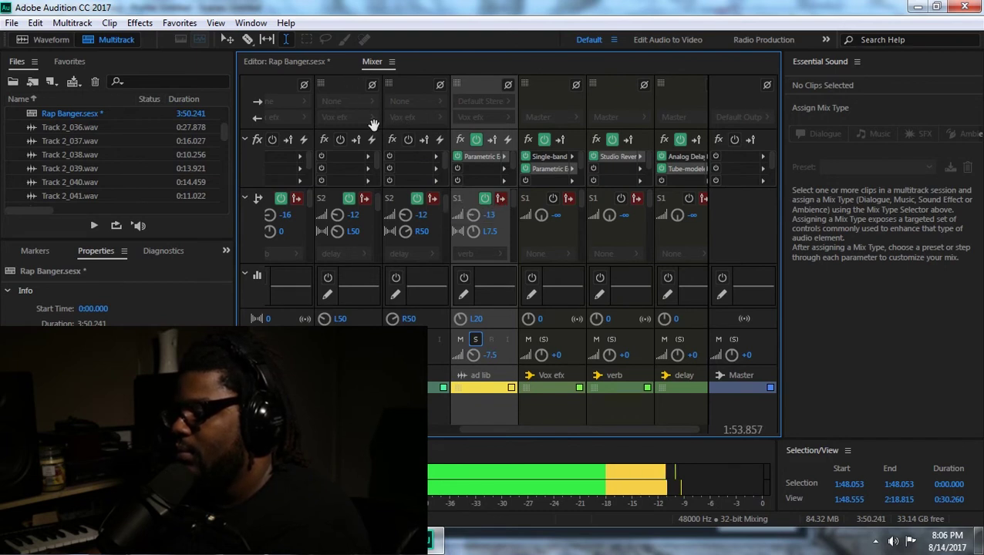
pyautogui.click(329, 65)
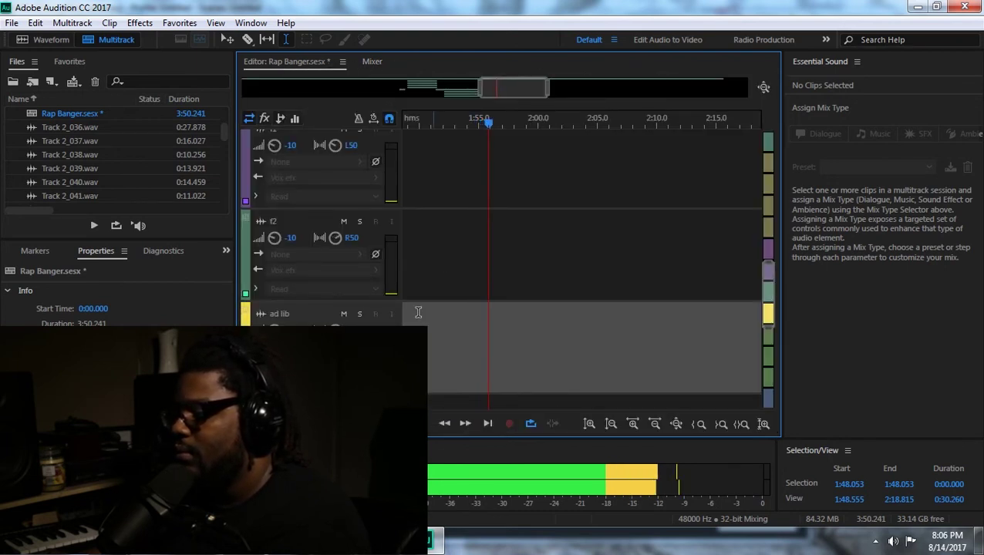
pyautogui.press('space')
# Play the verse section from 1:32.075 with f1 and f2 muted to check the ad lib, then stop and unmute both tracks.
pyautogui.moveTo(494, 88); pyautogui.dragTo(434, 89)
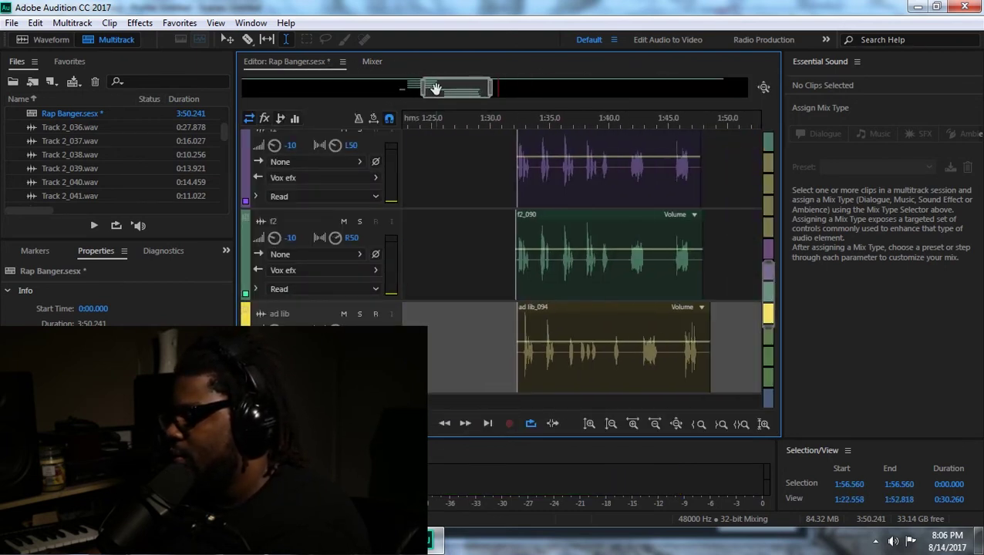
pyautogui.press('space')
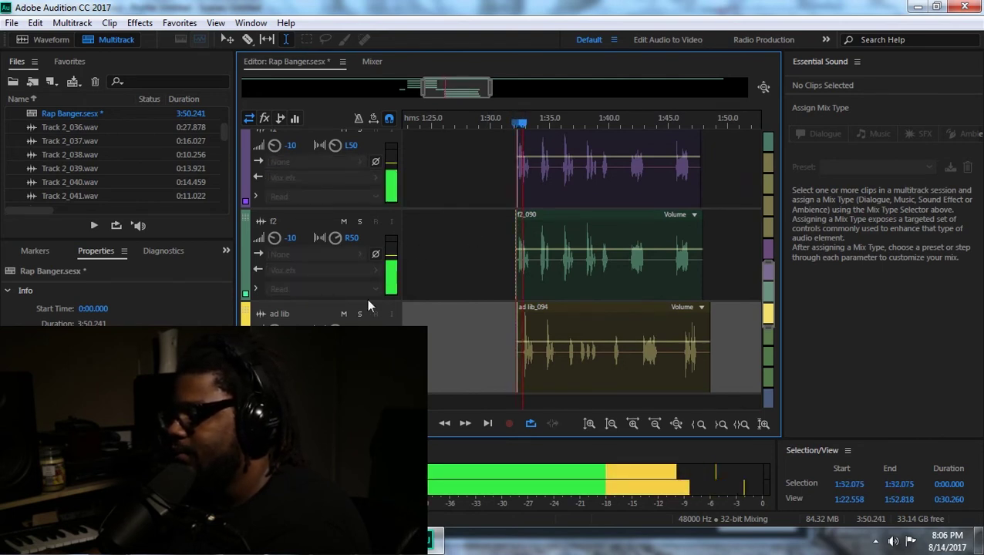
pyautogui.click(344, 221)
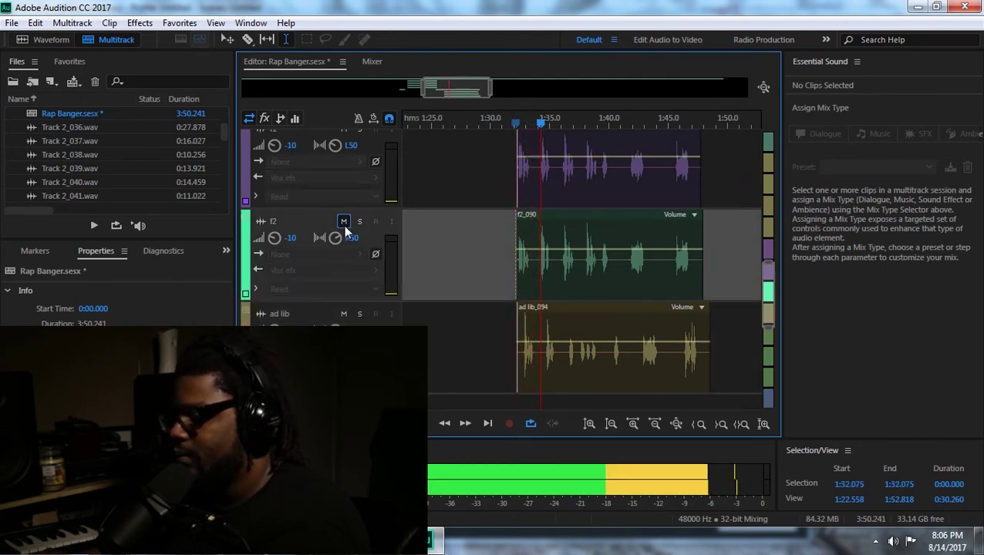
pyautogui.click(343, 130)
pyautogui.click(360, 314)
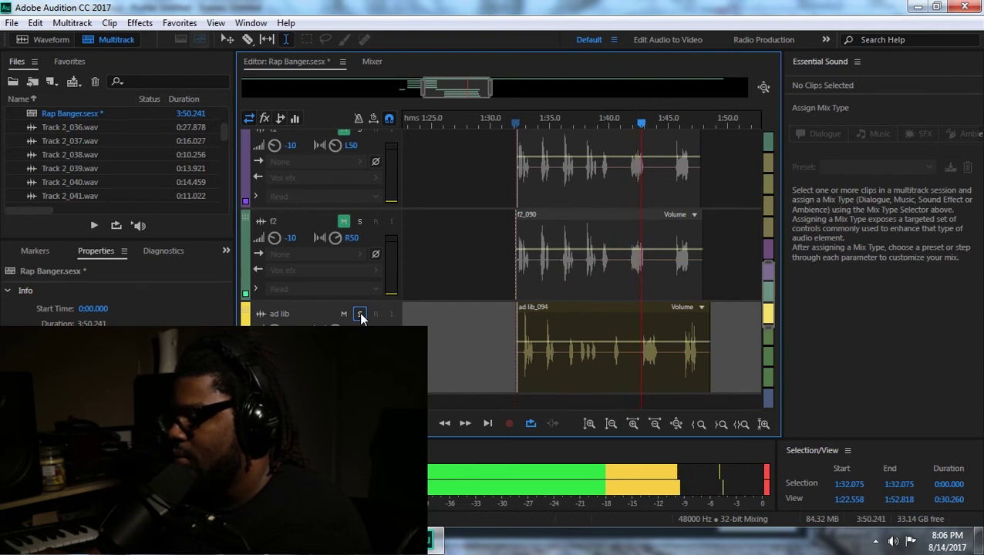
pyautogui.press('space')
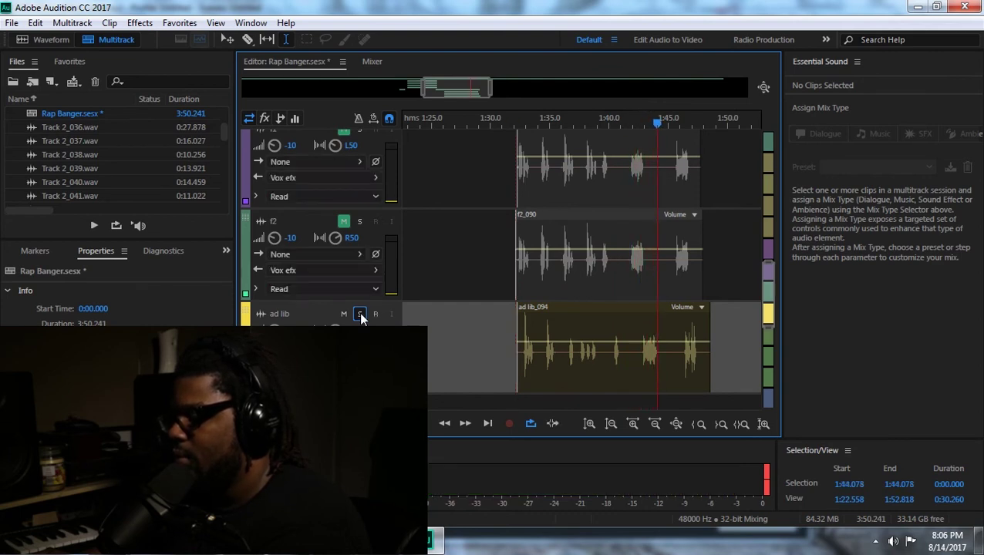
pyautogui.click(343, 223)
pyautogui.click(345, 132)
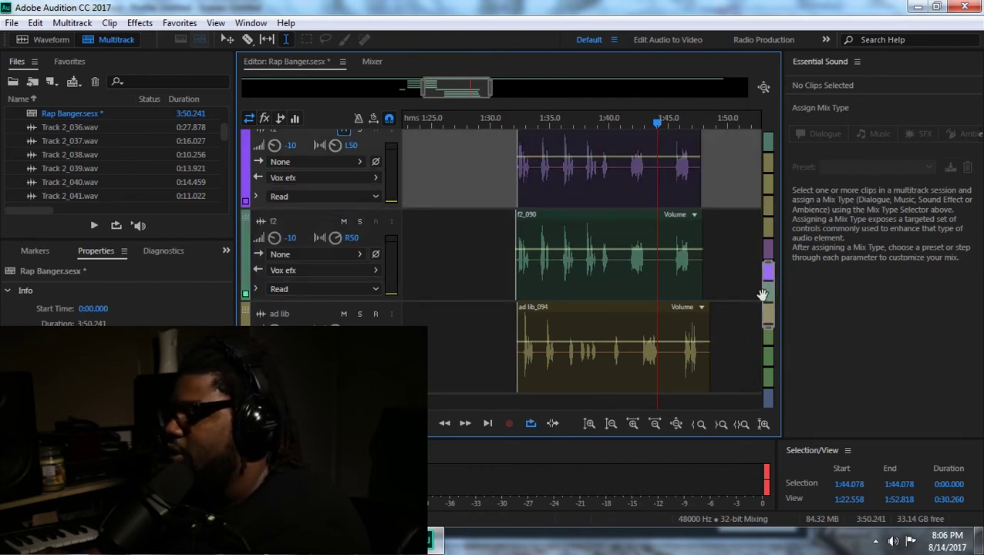
# Solo the Vox efx and verb buses in the mixer and release the solos again.
pyautogui.scroll(3, 762, 295)
pyautogui.click(372, 62)
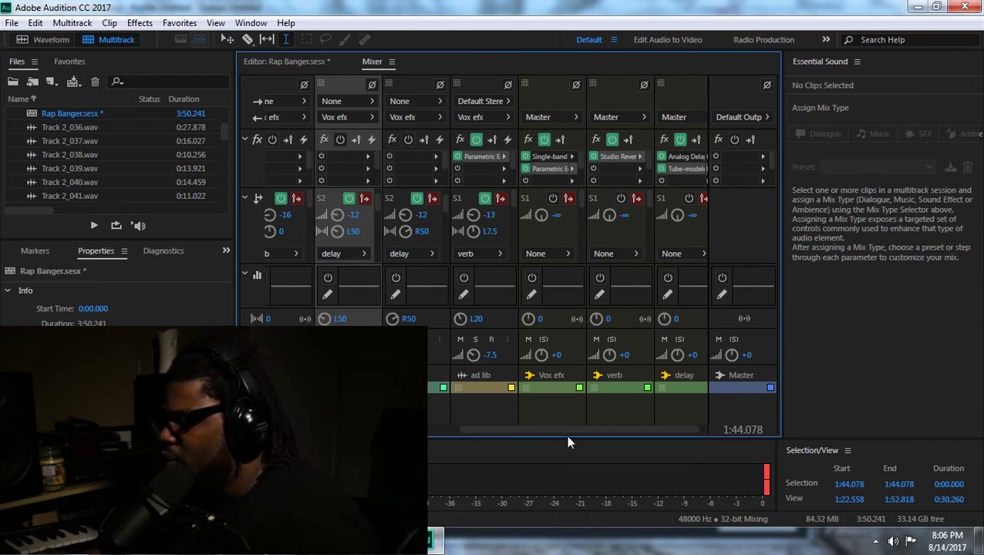
pyautogui.moveTo(591, 435); pyautogui.dragTo(650, 430)
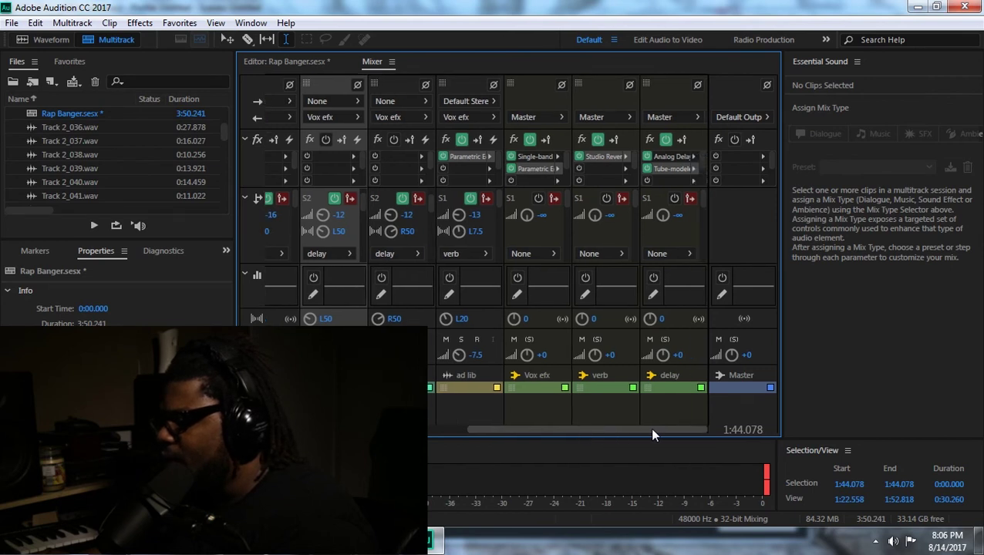
pyautogui.click(528, 340)
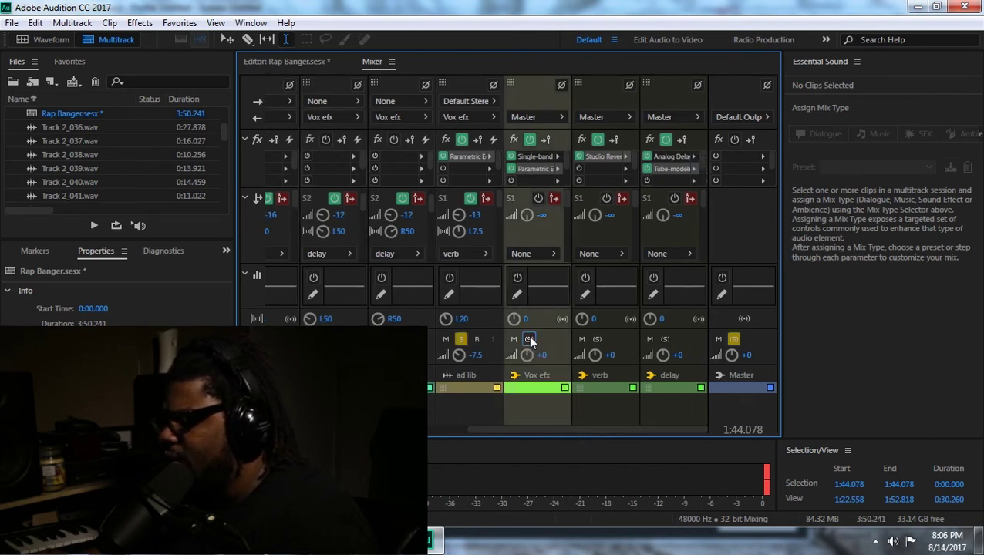
pyautogui.click(529, 339)
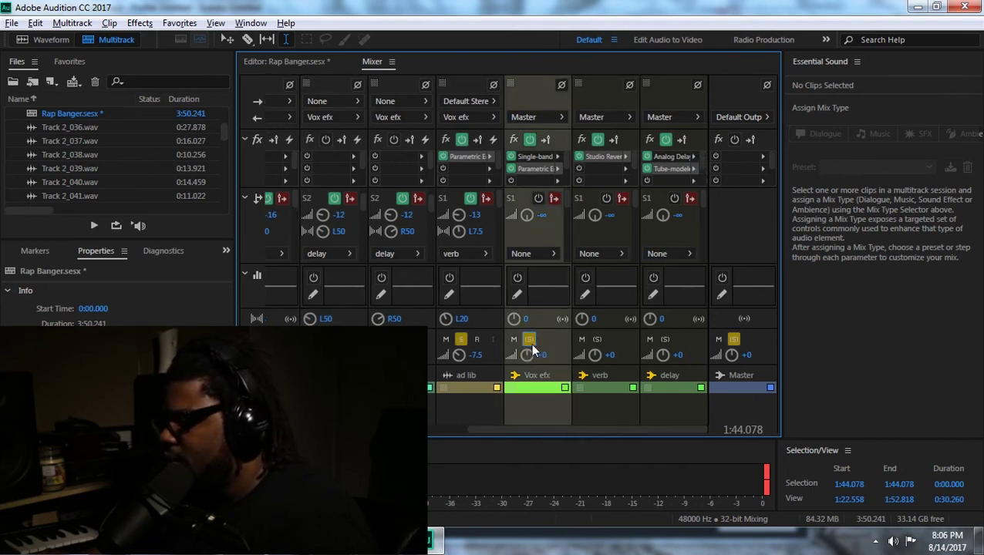
pyautogui.click(531, 343)
pyautogui.click(590, 352)
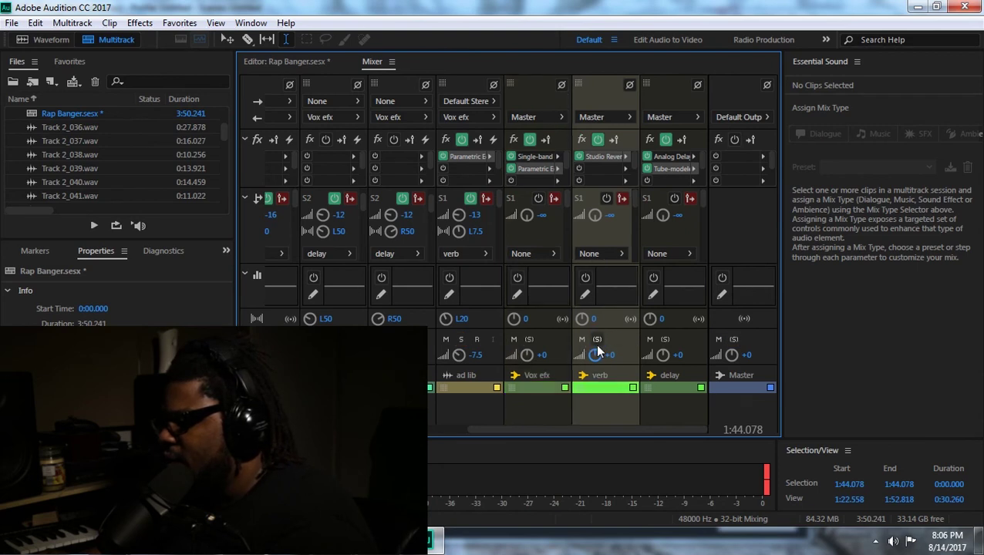
pyautogui.click(599, 341)
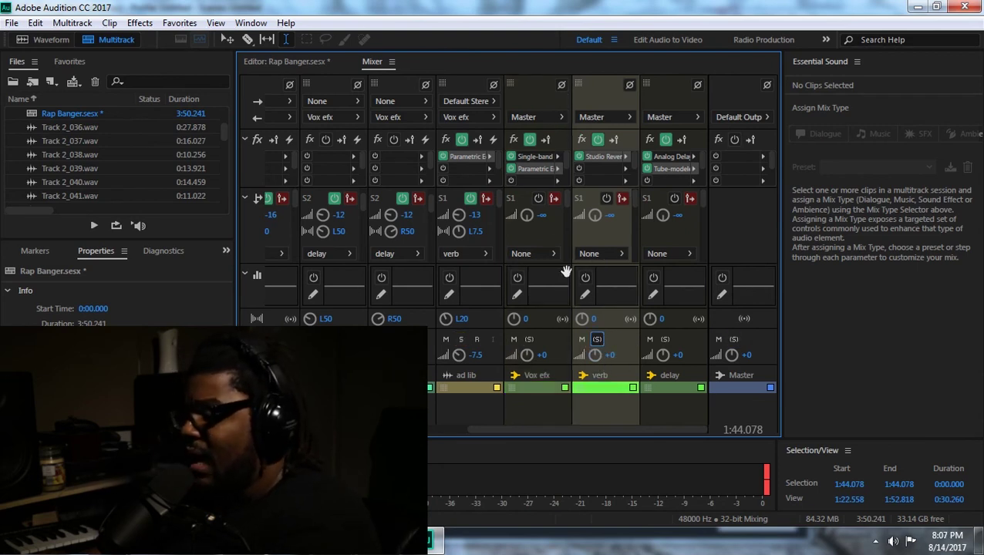
# Clear the level meter's clip indicators and play the full vocal mix from 1:31.831, checking the lead, f1, f2 and ad lib tracks.
pyautogui.click(762, 475)
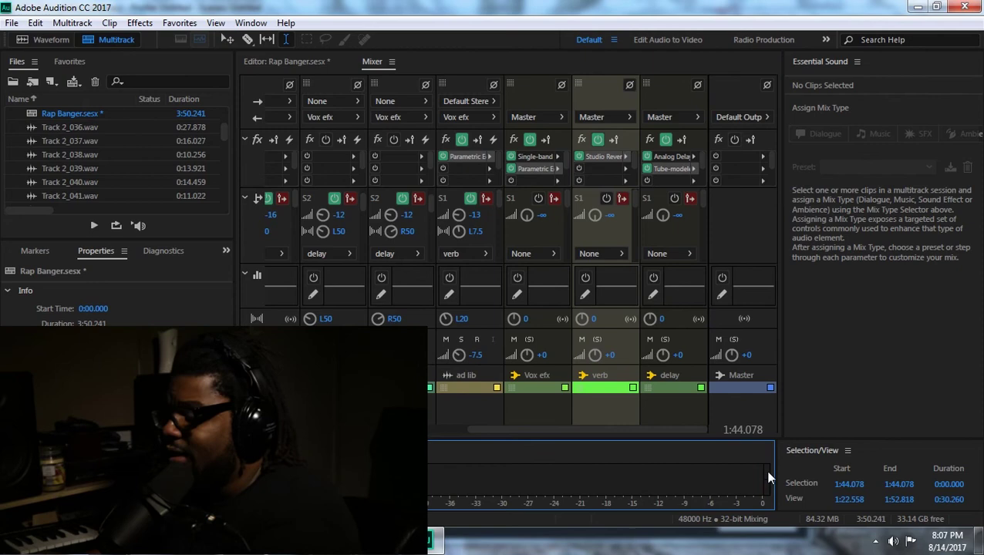
pyautogui.click(307, 62)
pyautogui.click(513, 123)
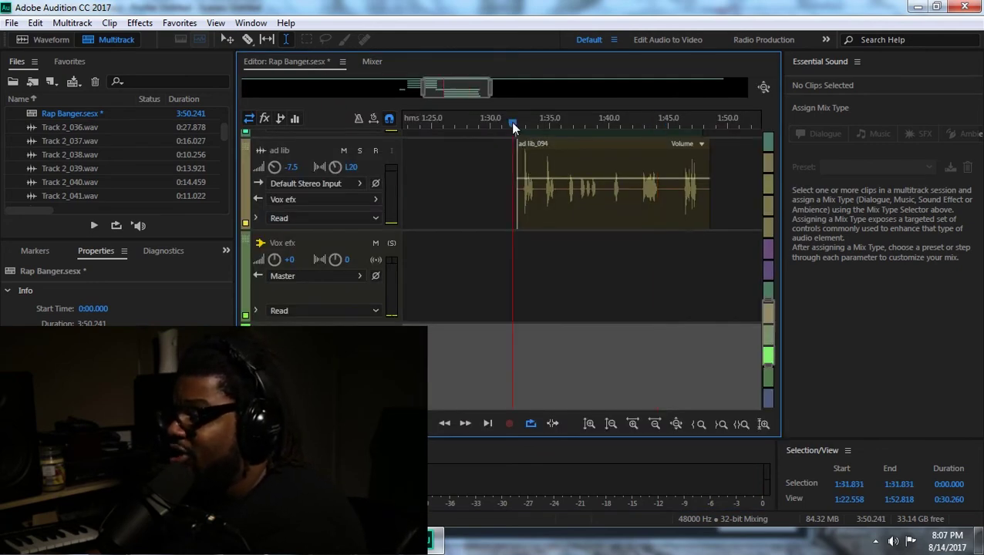
pyautogui.moveTo(767, 332); pyautogui.dragTo(772, 250)
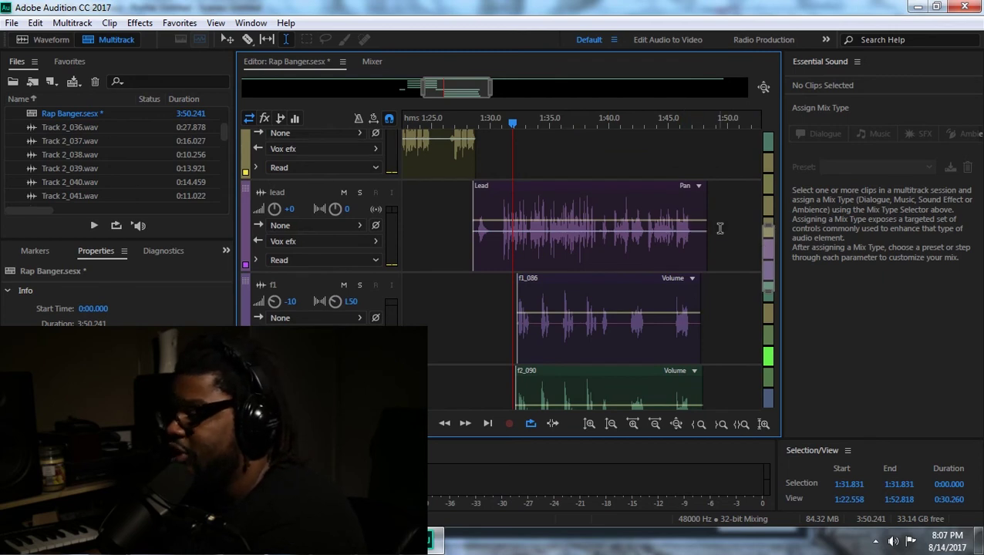
pyautogui.press('space')
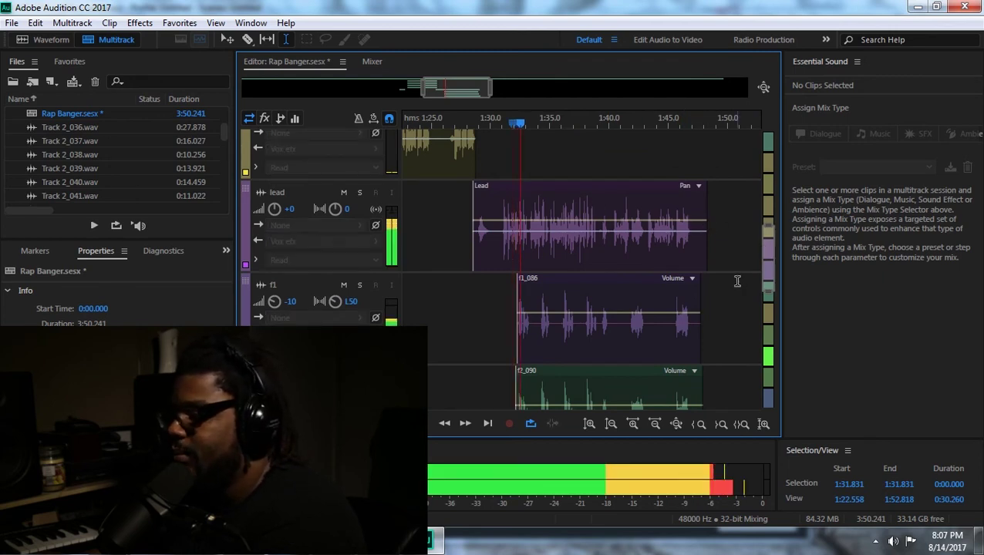
pyautogui.moveTo(768, 260); pyautogui.dragTo(763, 311)
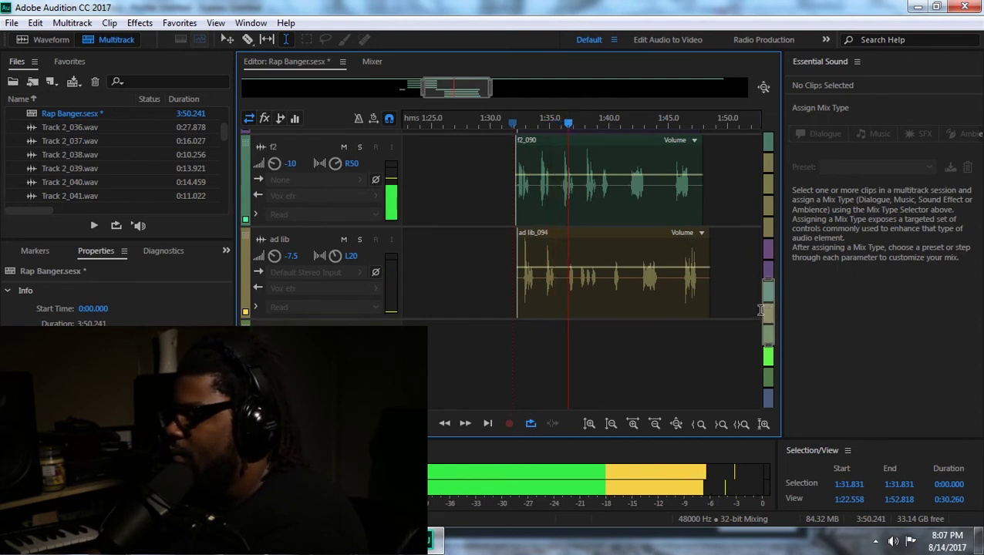
pyautogui.moveTo(763, 312); pyautogui.dragTo(769, 239)
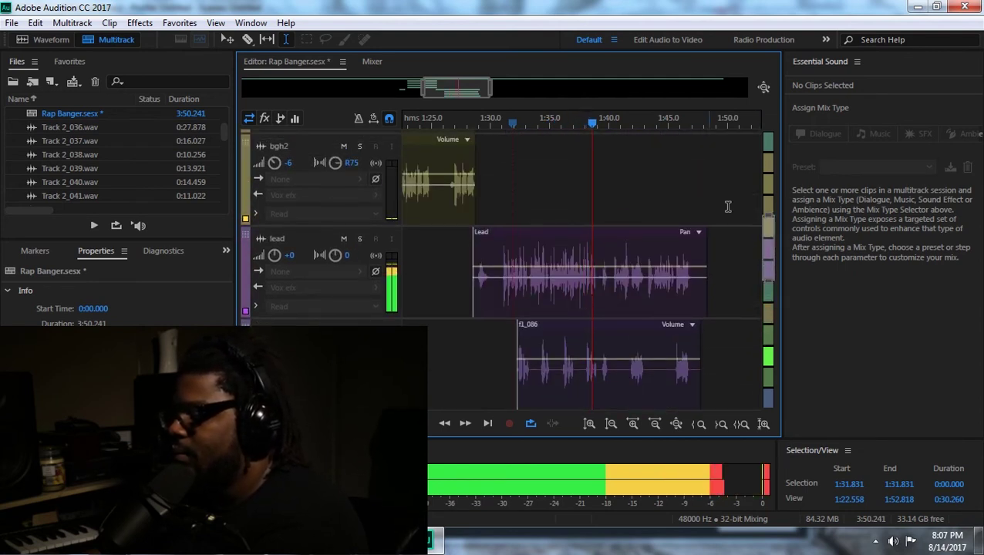
pyautogui.press('space')
# Clear the level meter's clip indicators and play the hook section from 1:15.284 to check the hook and bgh tracks.
pyautogui.scroll(-3, 492, 91)
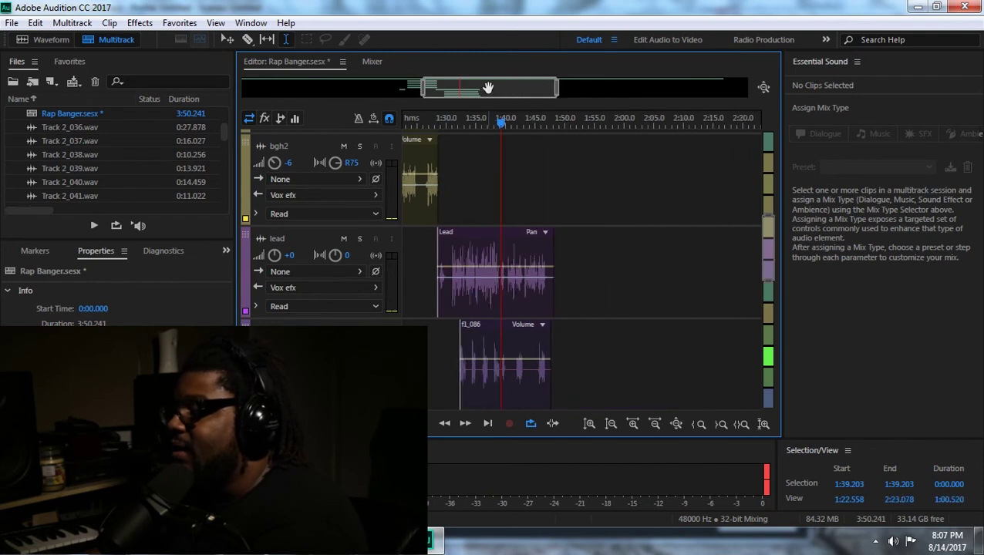
pyautogui.click(445, 123)
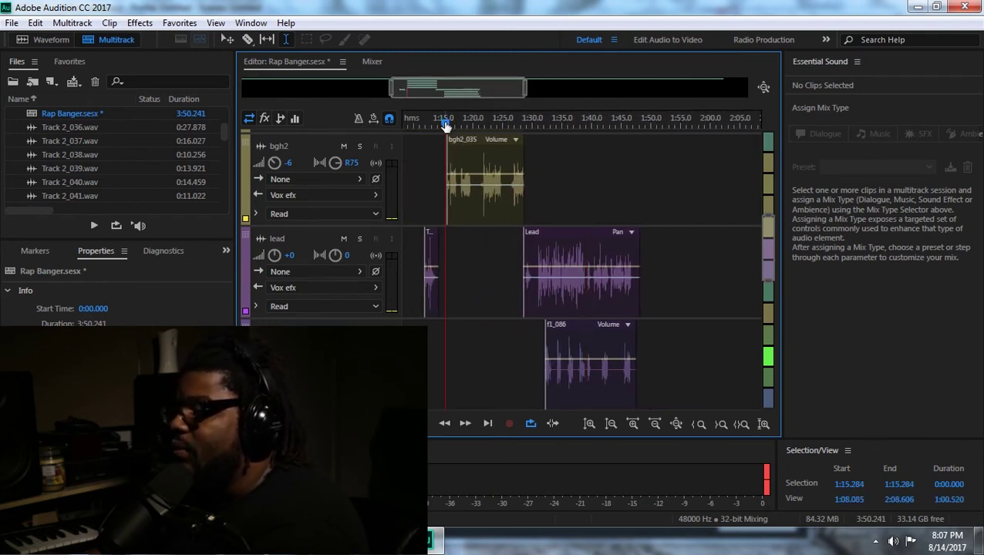
pyautogui.click(766, 479)
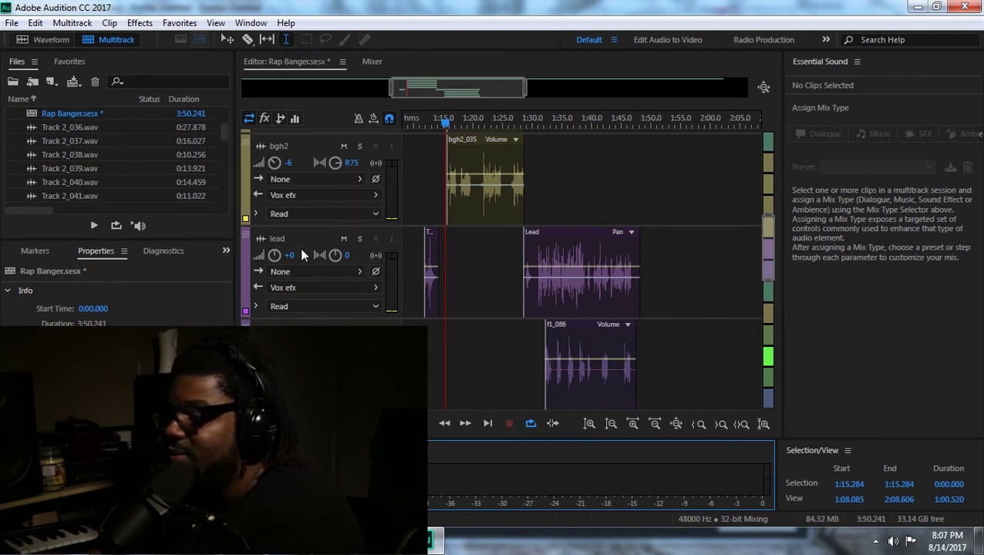
pyautogui.moveTo(769, 247); pyautogui.dragTo(769, 197)
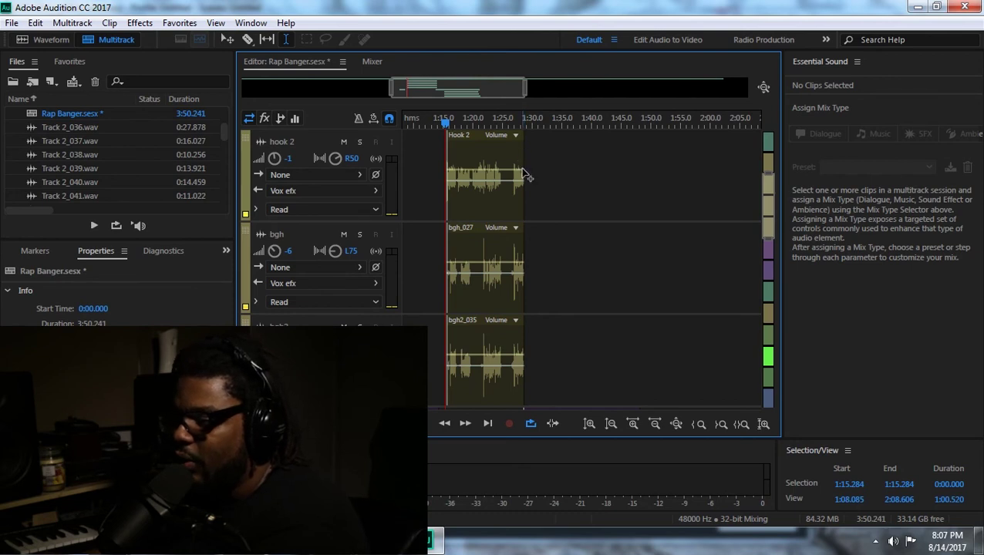
pyautogui.press('space')
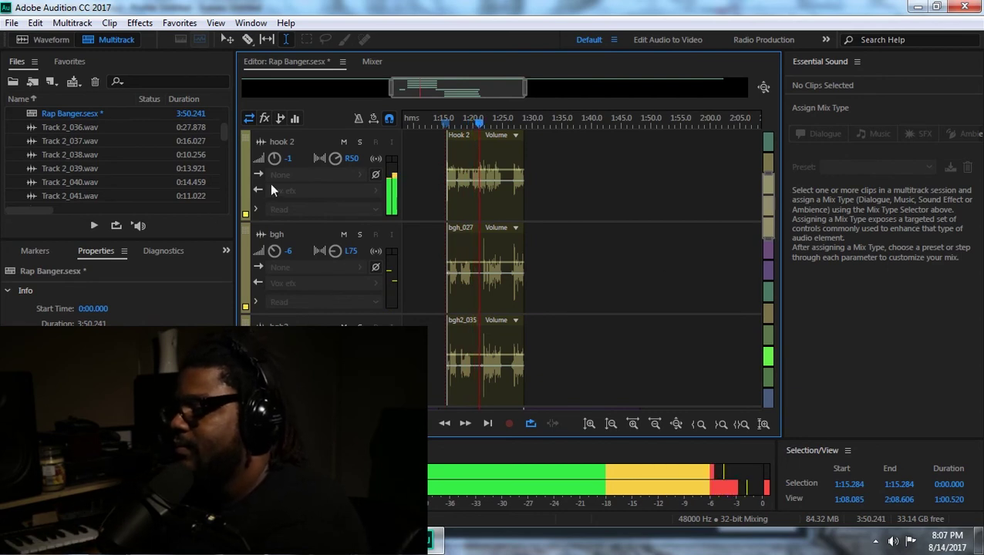
# Set the hook 1 track's volume to -1.5 and the hook 2 track's volume to -4 during playback.
pyautogui.scroll(3, 259, 245)
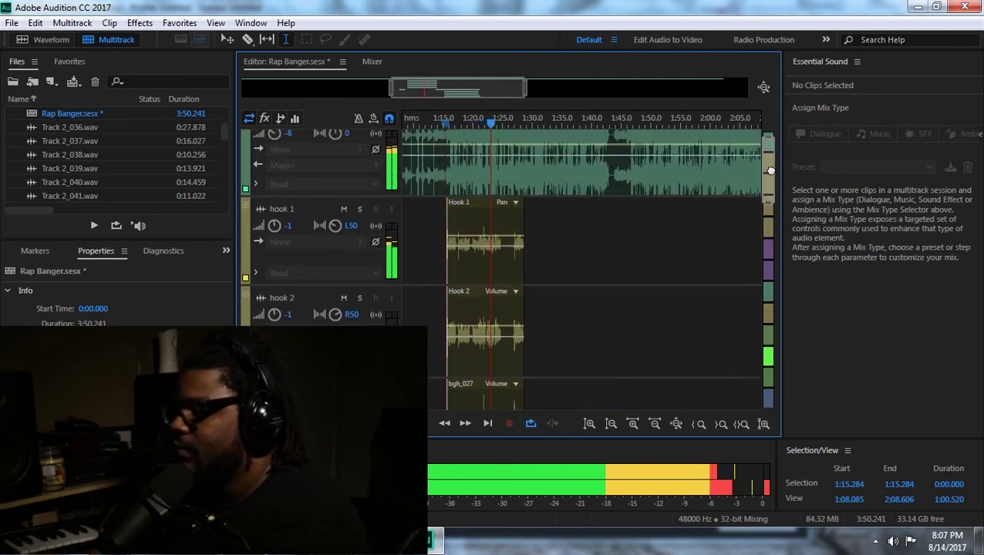
pyautogui.click(285, 226)
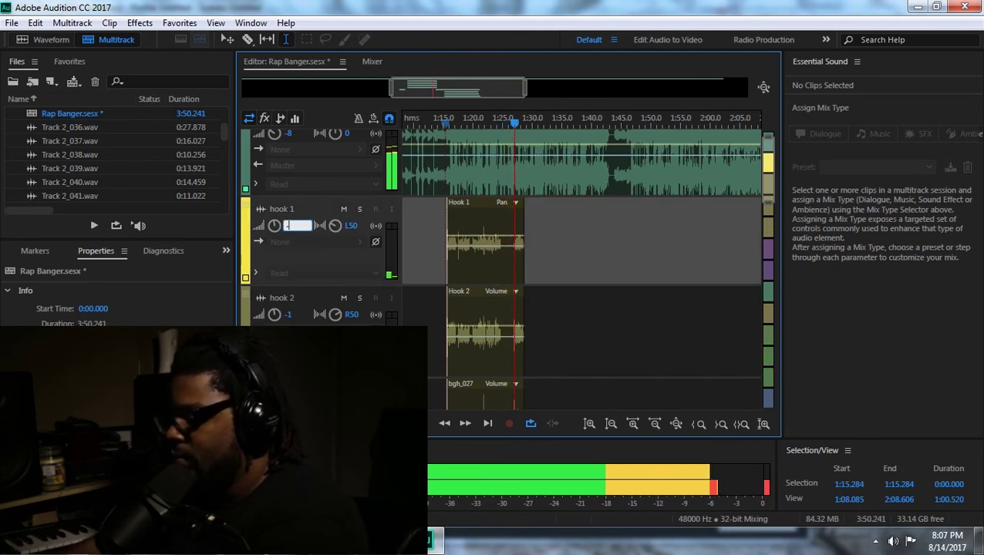
pyautogui.write('-0.5')
pyautogui.press('Return')
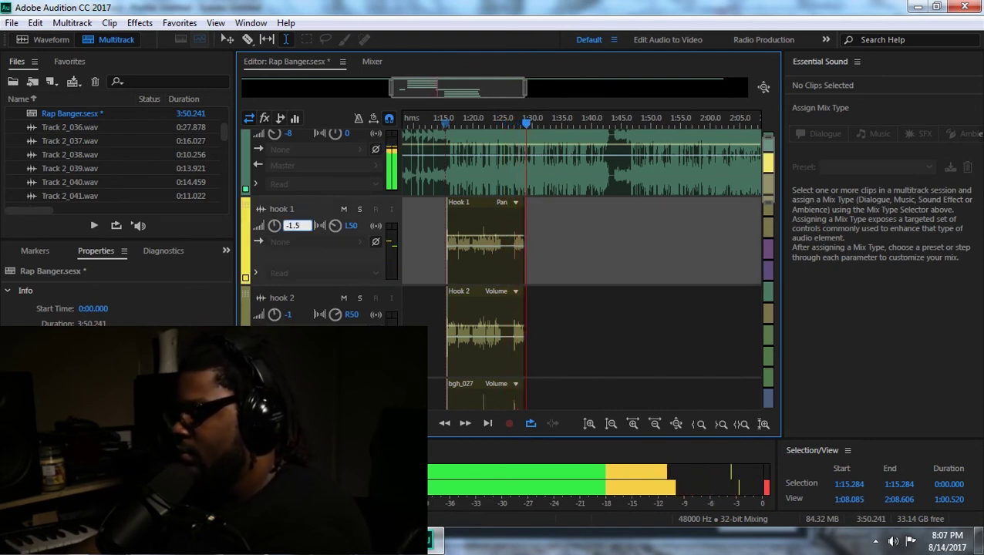
pyautogui.click(288, 314)
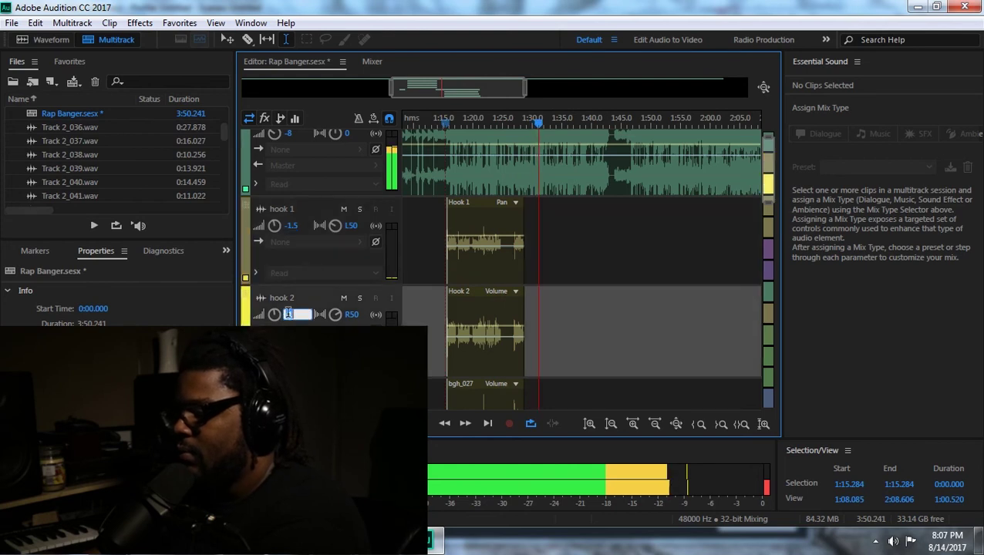
pyautogui.write('-4')
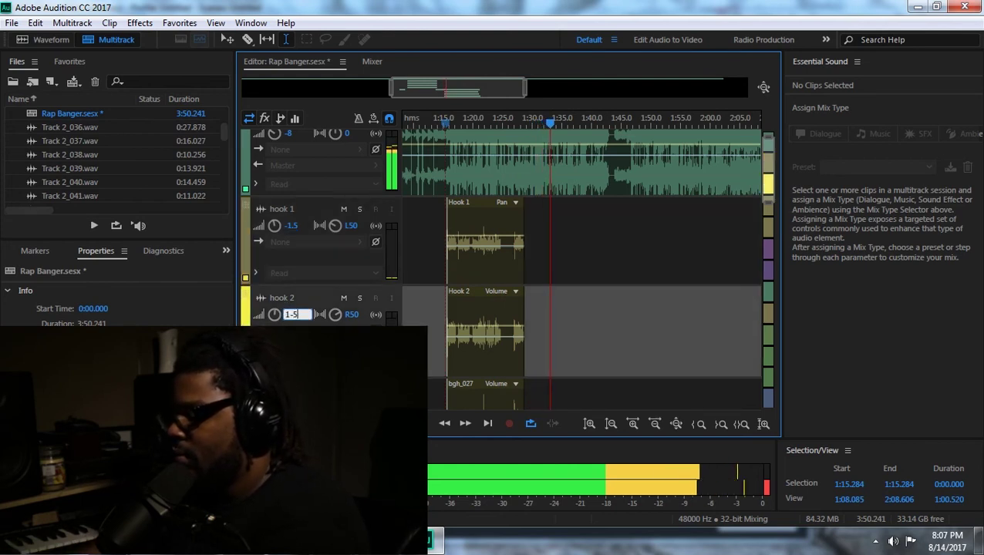
pyautogui.press('Return')
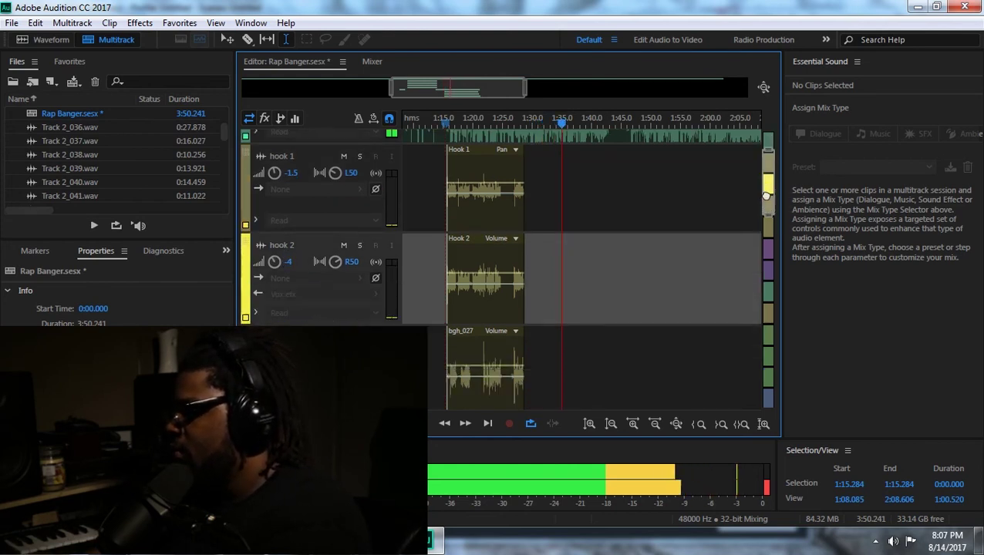
# Set the lead track's volume to -1.5, then clear the level meter's clip indicators and stop playback.
pyautogui.scroll(-5, 771, 231)
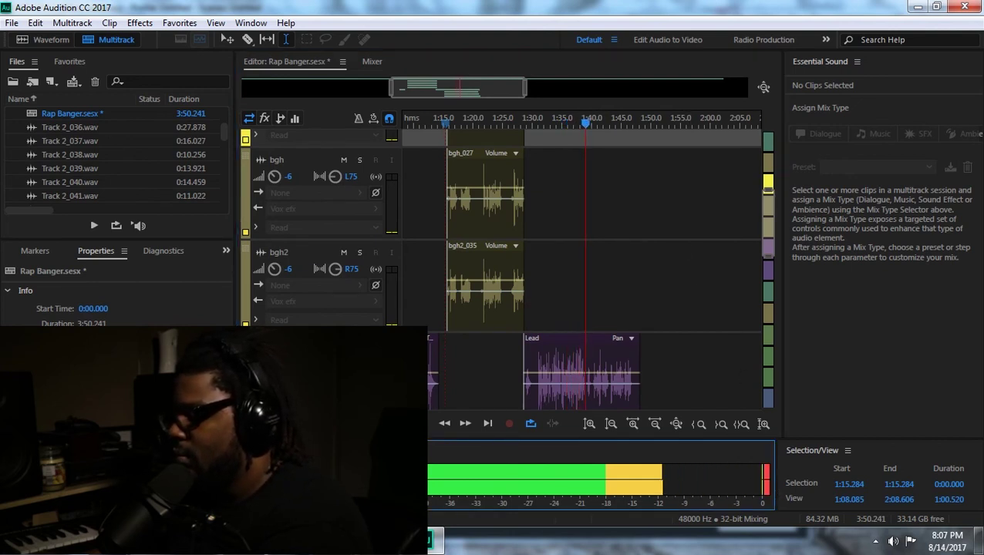
pyautogui.click(694, 370)
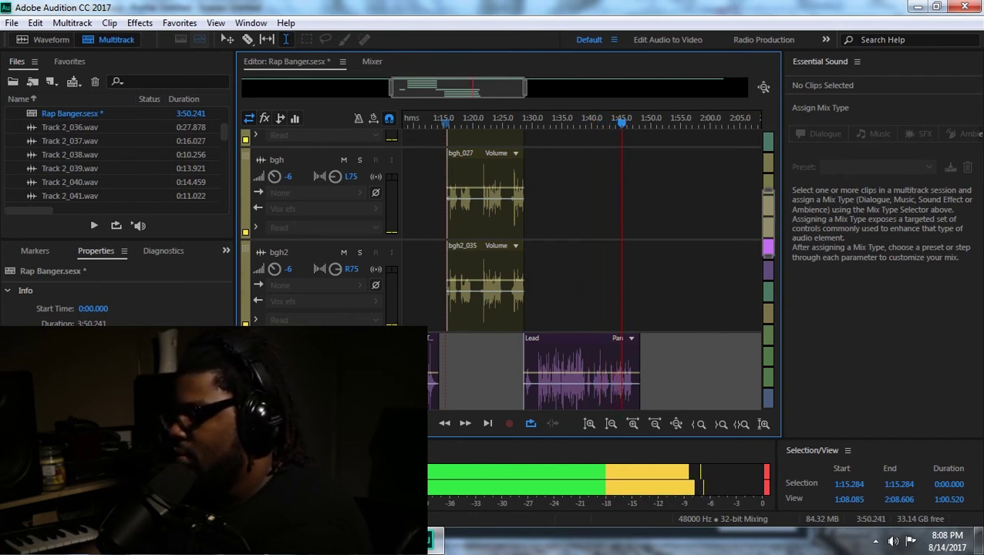
pyautogui.click(768, 490)
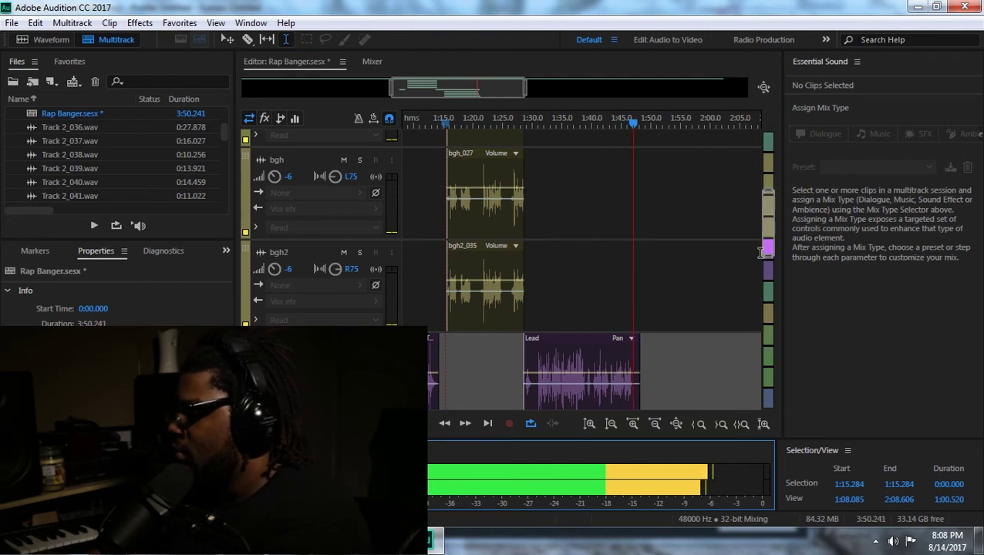
pyautogui.scroll(1, 772, 230)
pyautogui.press('space')
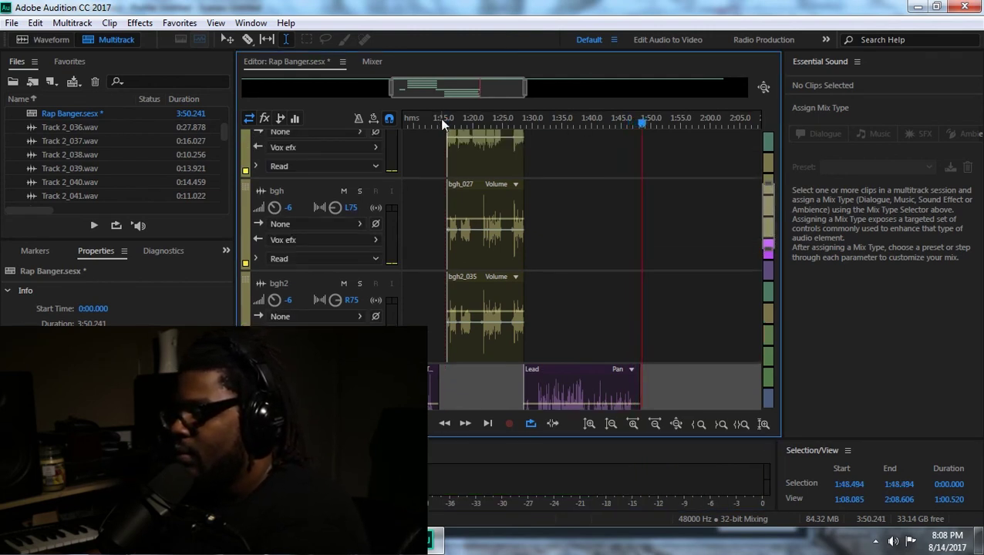
# Play the hook section from 1:15.162 and set the volumes of the bgh2 and bgh tracks to -6.5.
pyautogui.press('space')
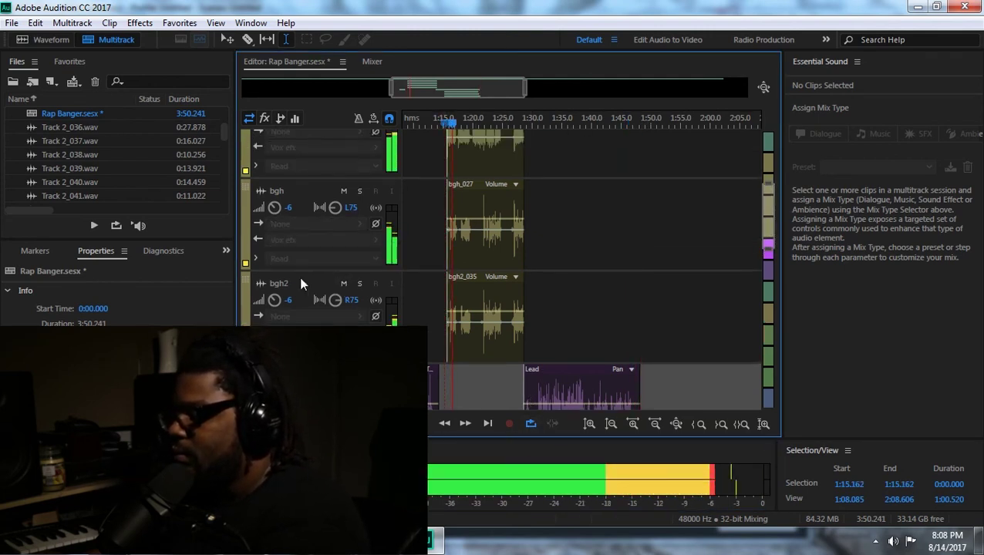
pyautogui.click(290, 300)
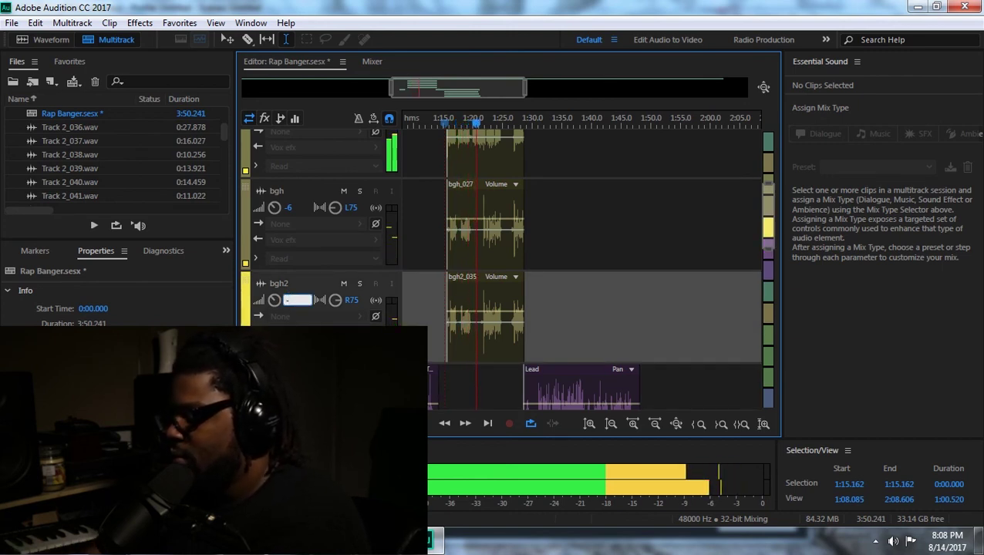
pyautogui.write('6.5')
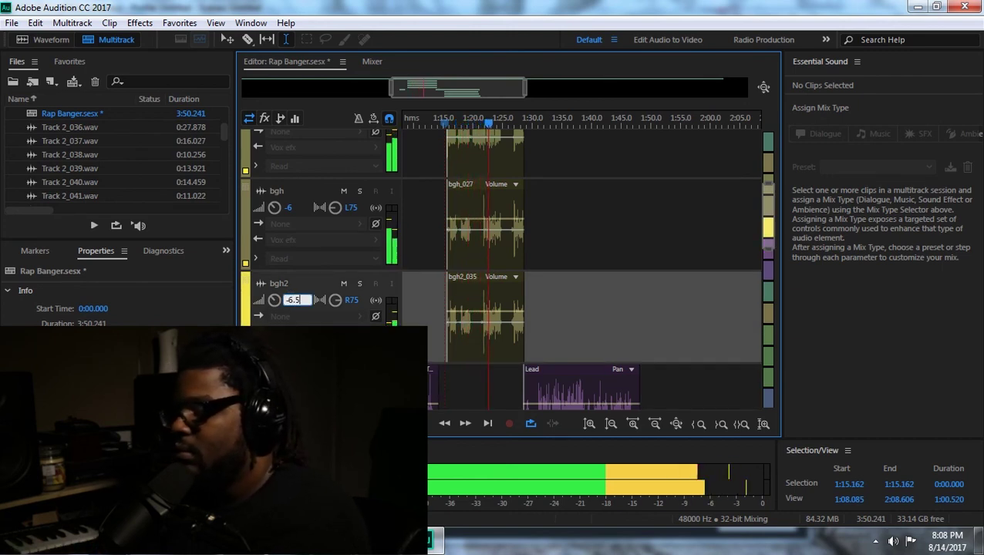
pyautogui.click(289, 205)
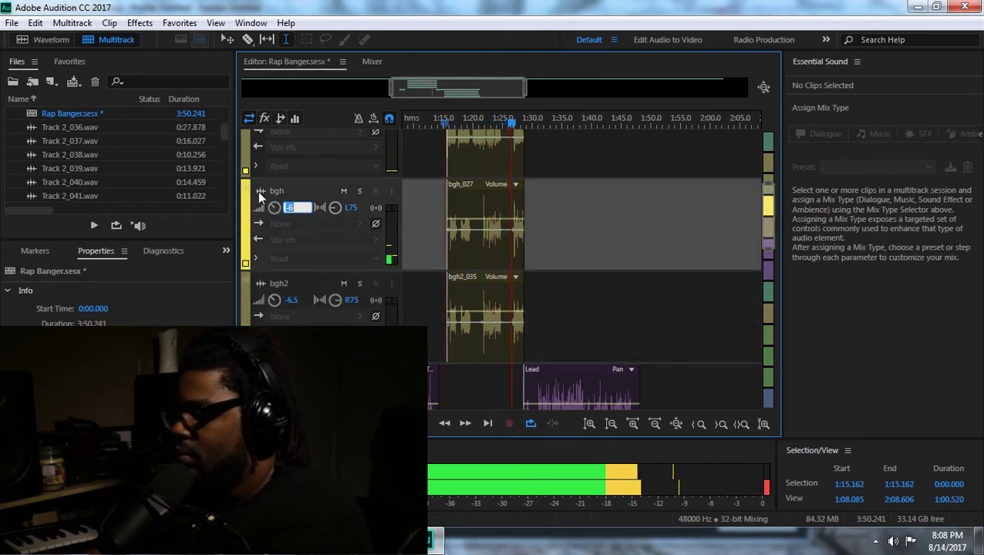
pyautogui.write('-6.5')
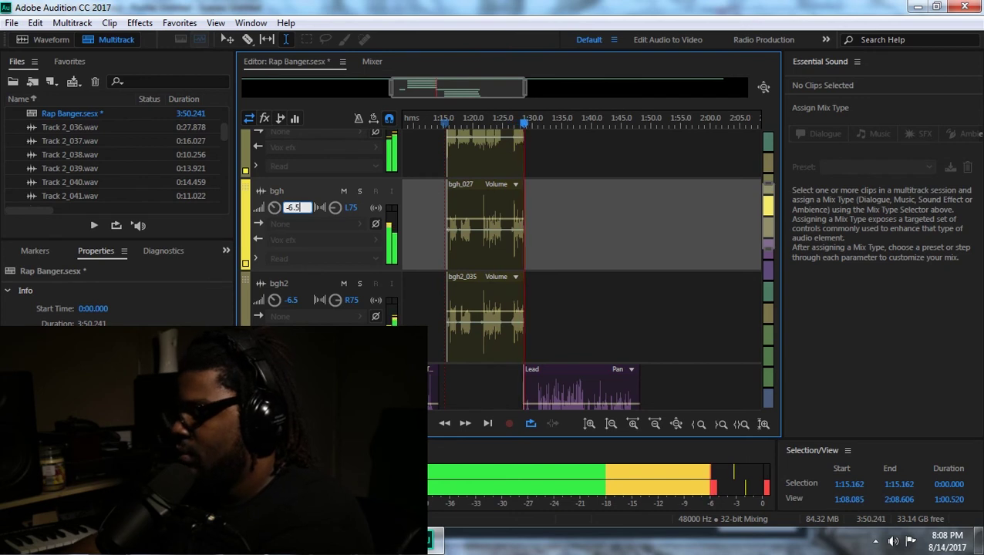
pyautogui.press('Return')
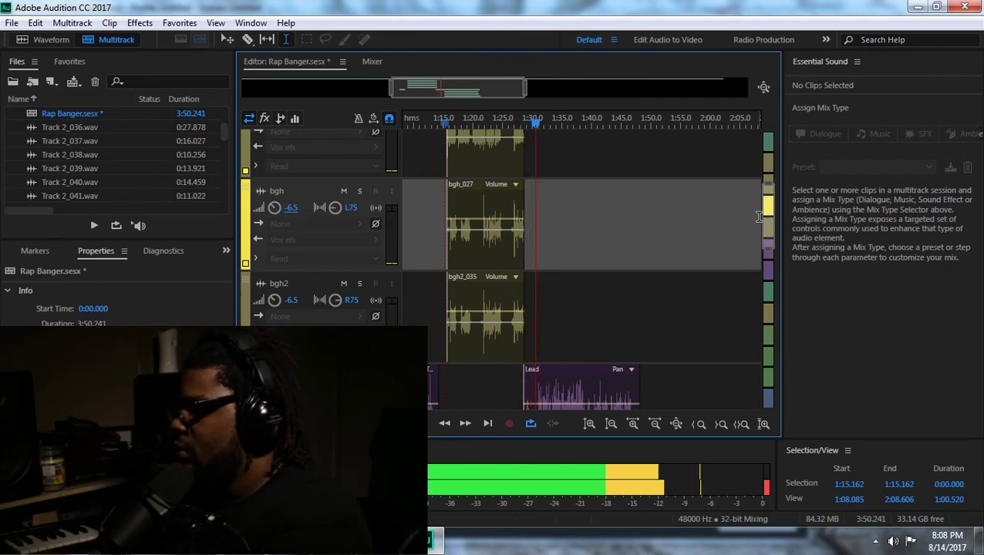
# Listen through the verse, stop playback and set the volumes of the f1 and f2 tracks to -11.
pyautogui.scroll(-3, 758, 217)
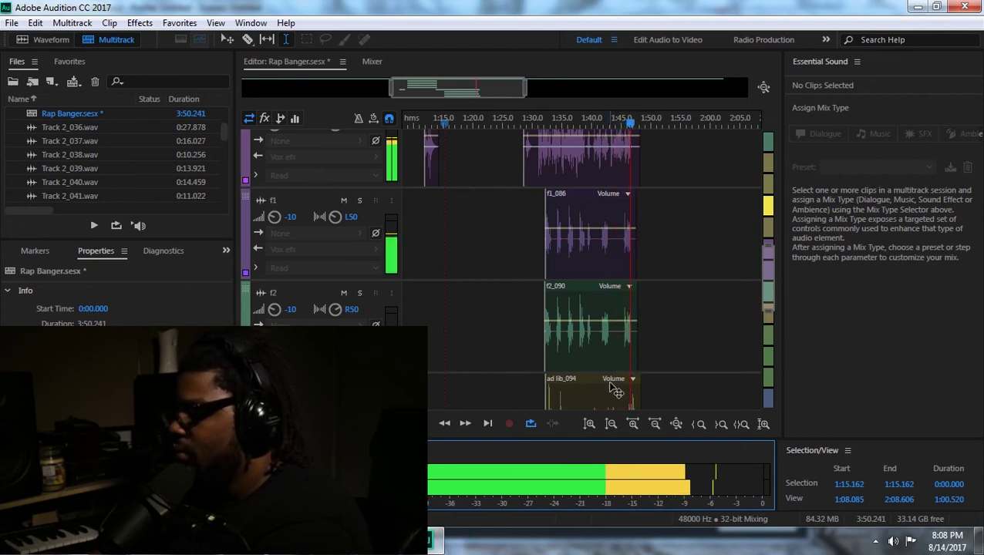
pyautogui.press('space')
pyautogui.moveTo(771, 272)
pyautogui.mouseDown()
pyautogui.moveTo(772, 281)
pyautogui.moveTo(771, 262)
pyautogui.mouseUp()
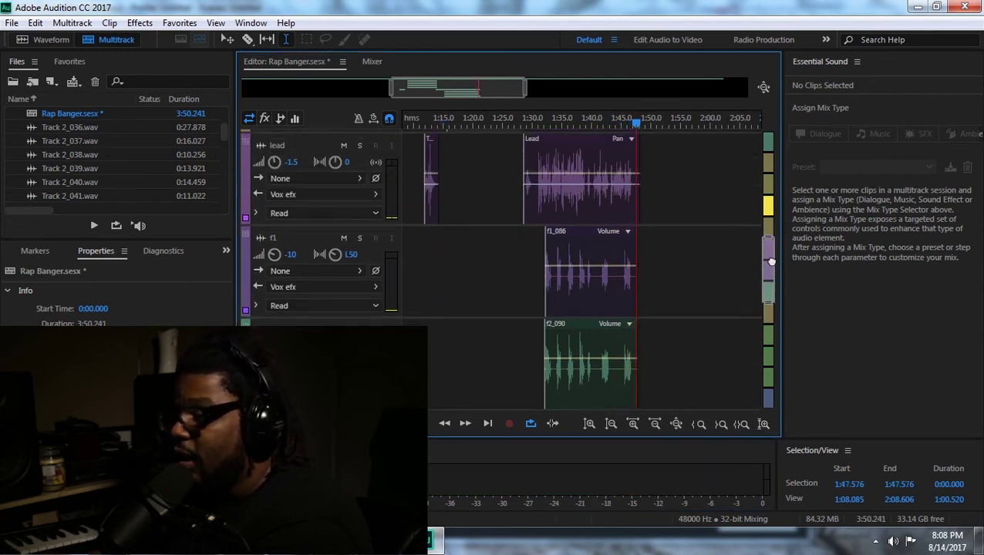
pyautogui.click(283, 251)
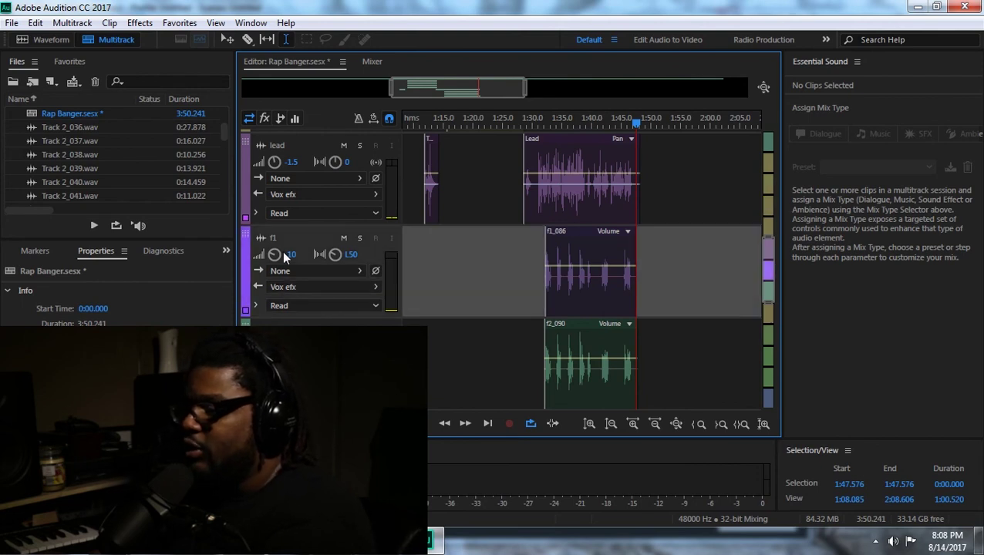
pyautogui.click(291, 254)
pyautogui.write('1')
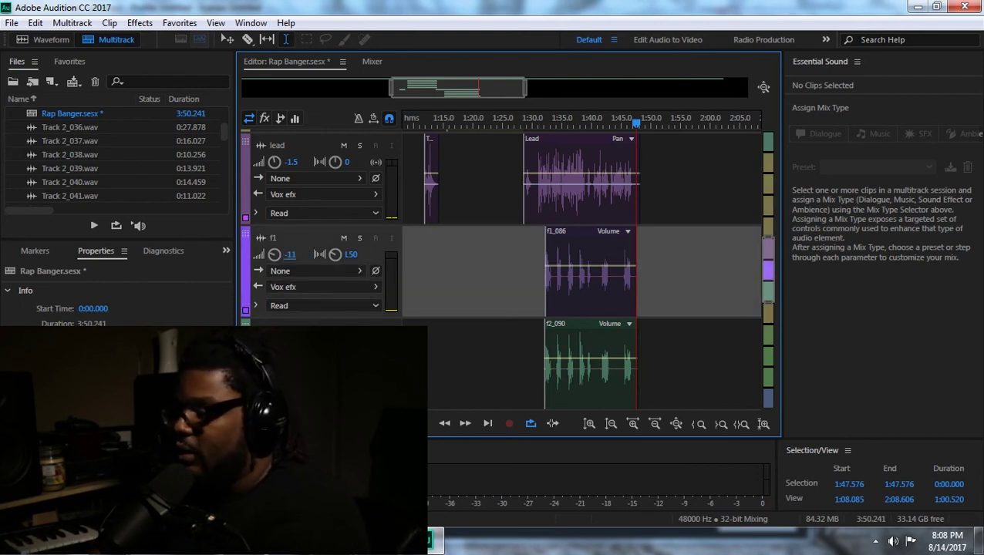
pyautogui.click(308, 339)
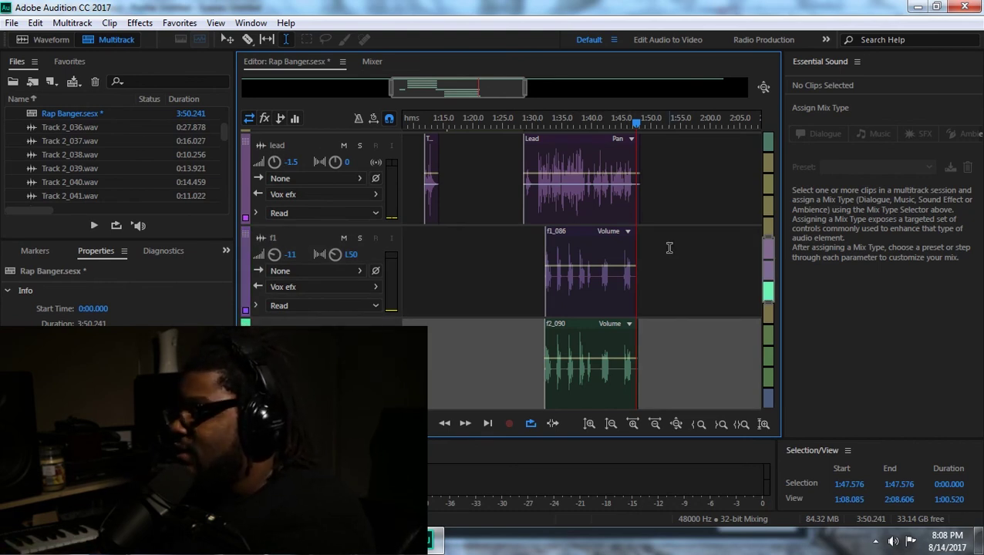
# Set the ad lib track's volume to -8 and save the Rap Banger.sesx session.
pyautogui.scroll(-5, 669, 247)
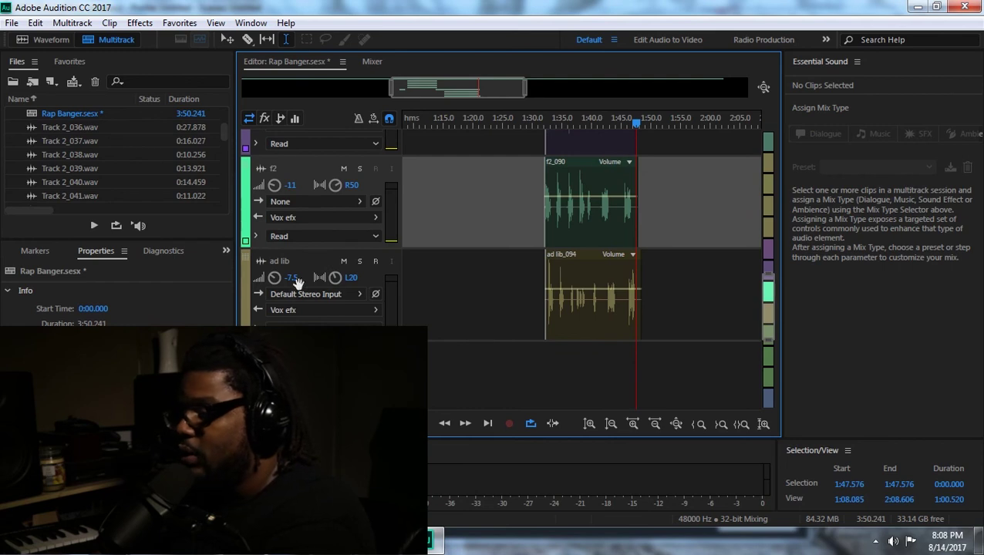
pyautogui.click(293, 277)
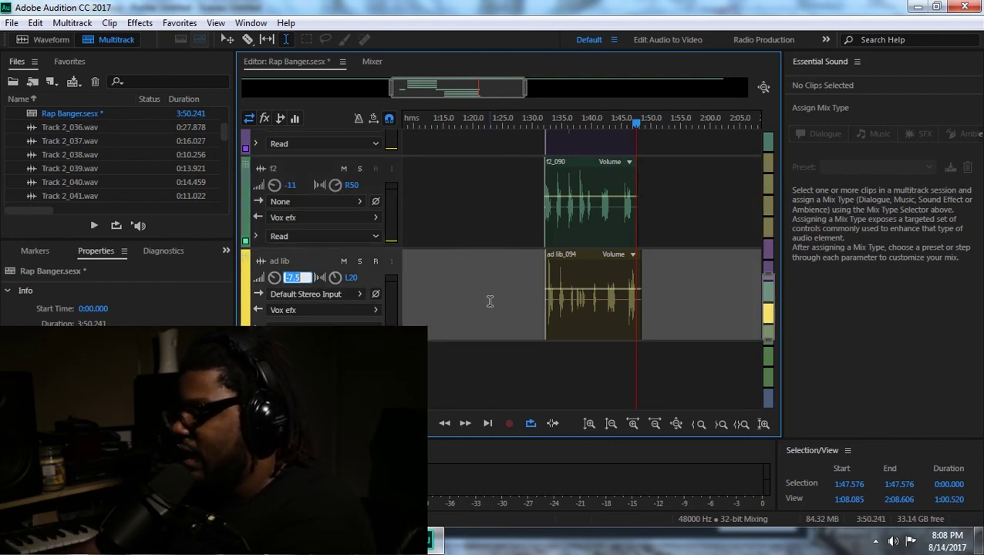
pyautogui.write('08')
pyautogui.press('BackSpace')
pyautogui.press('BackSpace')
pyautogui.write('+8')
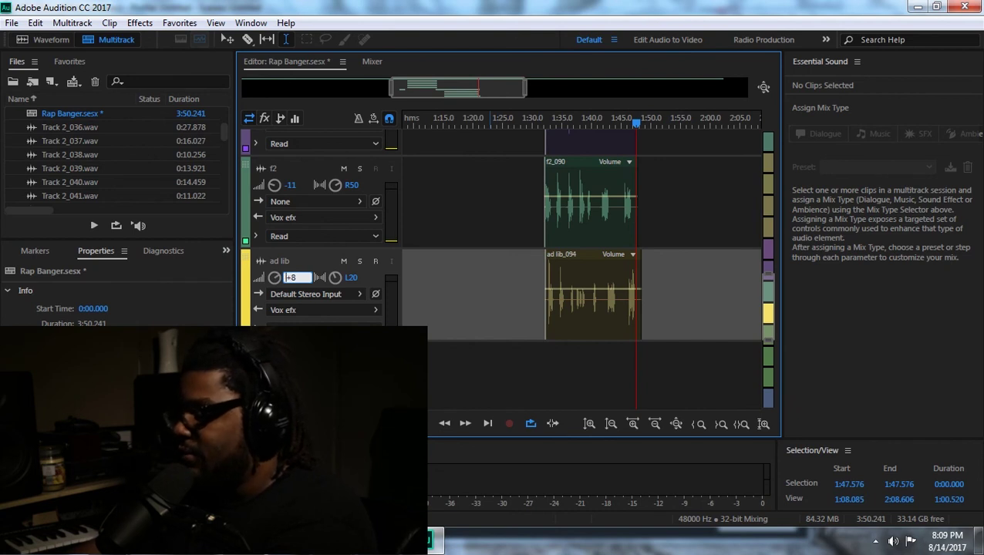
pyautogui.doubleClick(301, 280)
pyautogui.write('-8')
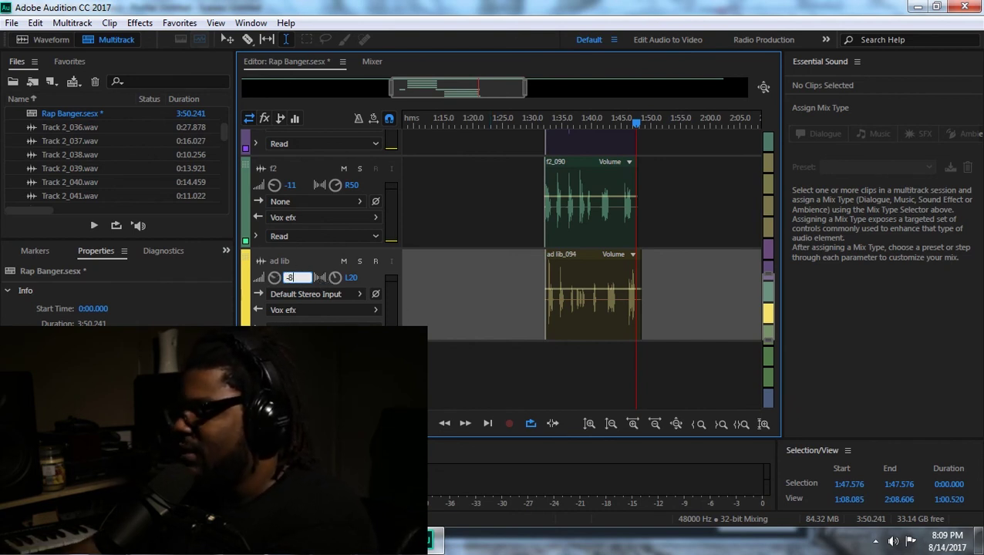
pyautogui.press('Return')
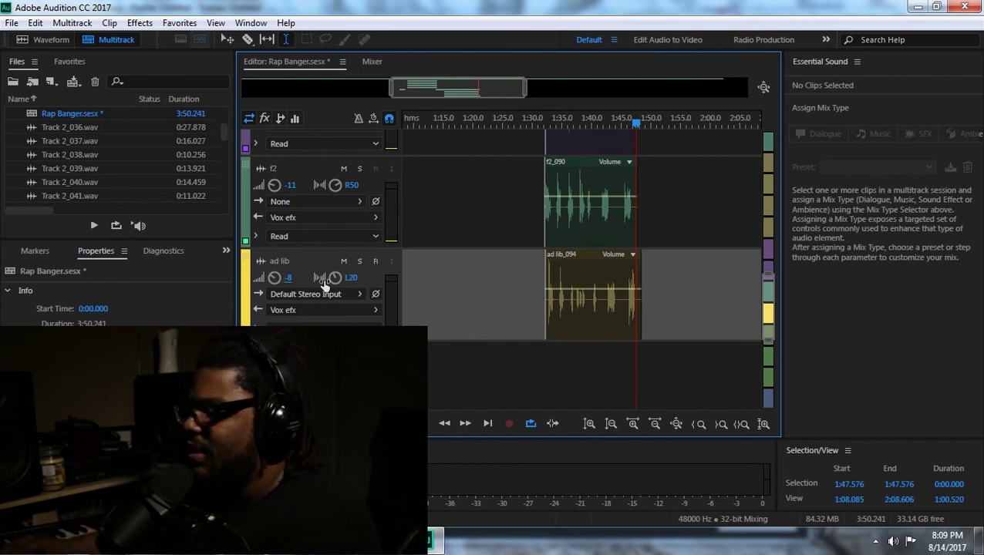
pyautogui.click(11, 23)
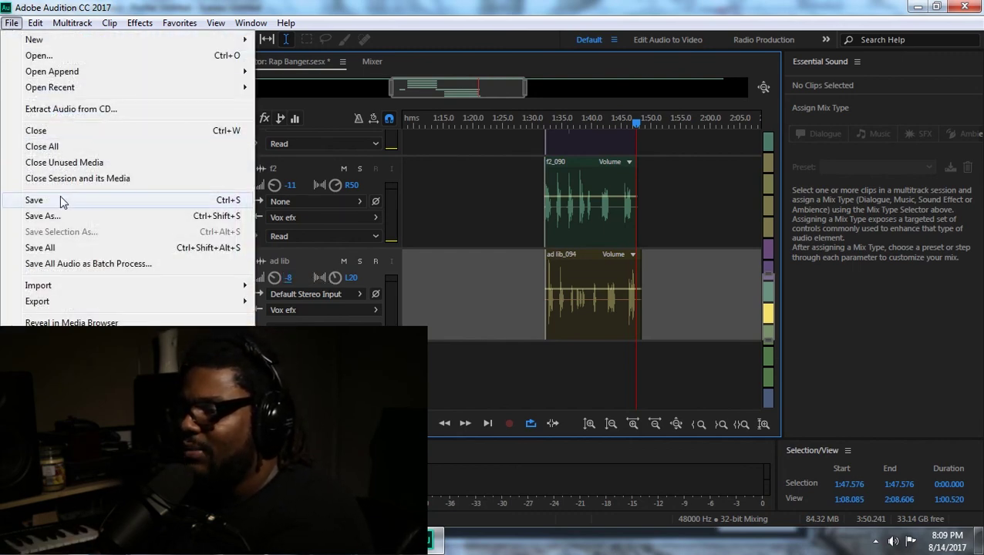
pyautogui.click(109, 198)
# Save the session again and play the verse from 1:32.372 to check the rebalanced vocals, then stop playback.
pyautogui.moveTo(528, 91); pyautogui.dragTo(493, 91)
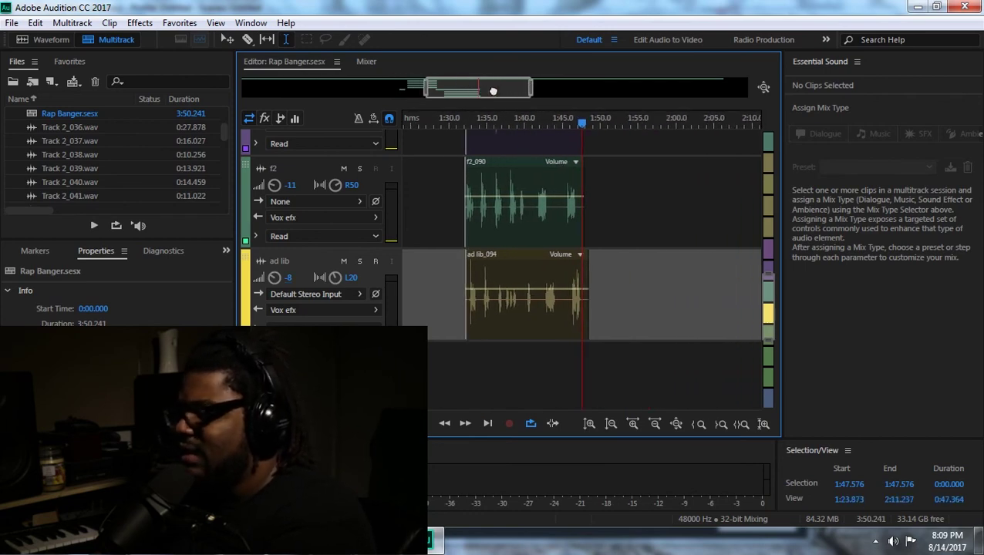
pyautogui.click(465, 119)
pyautogui.click(12, 23)
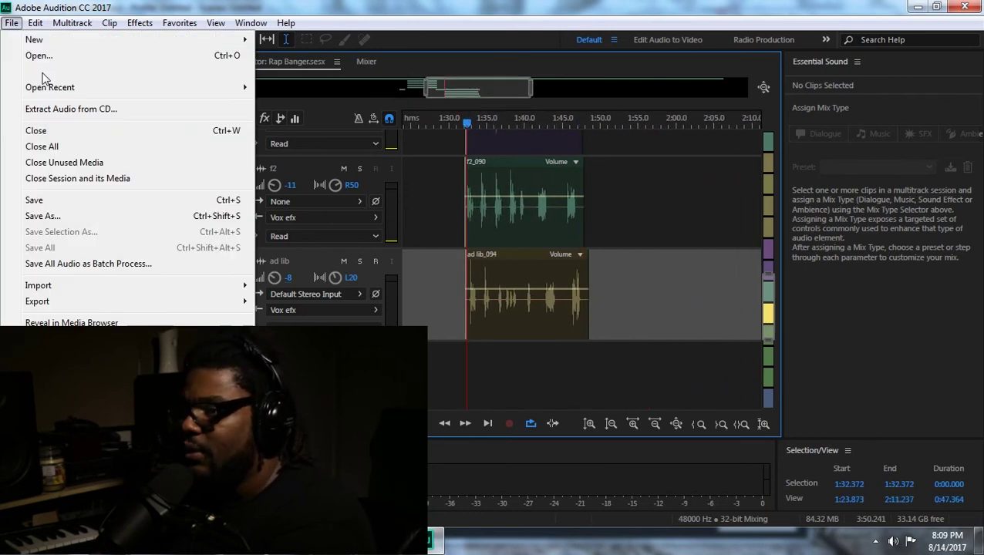
pyautogui.click(21, 198)
pyautogui.press('space')
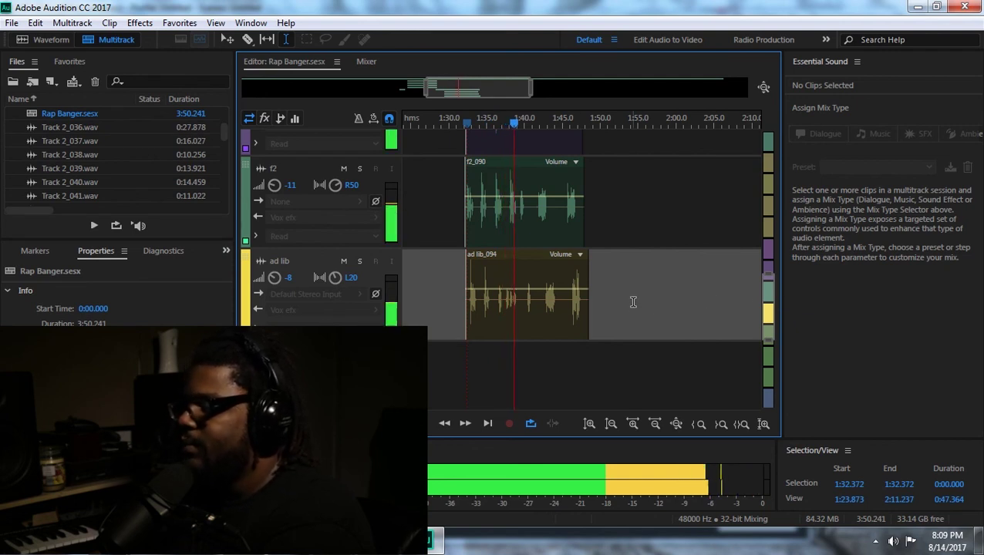
pyautogui.press('space')
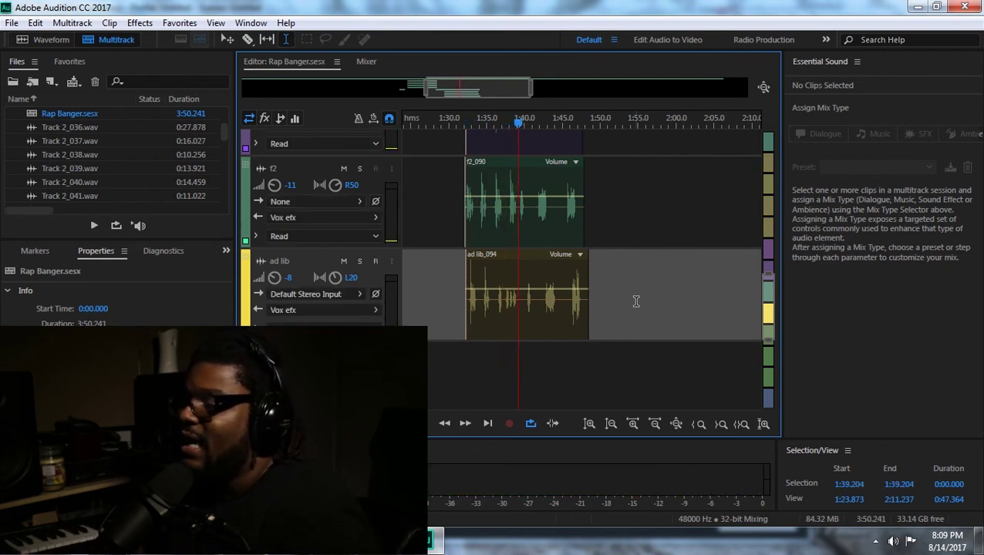